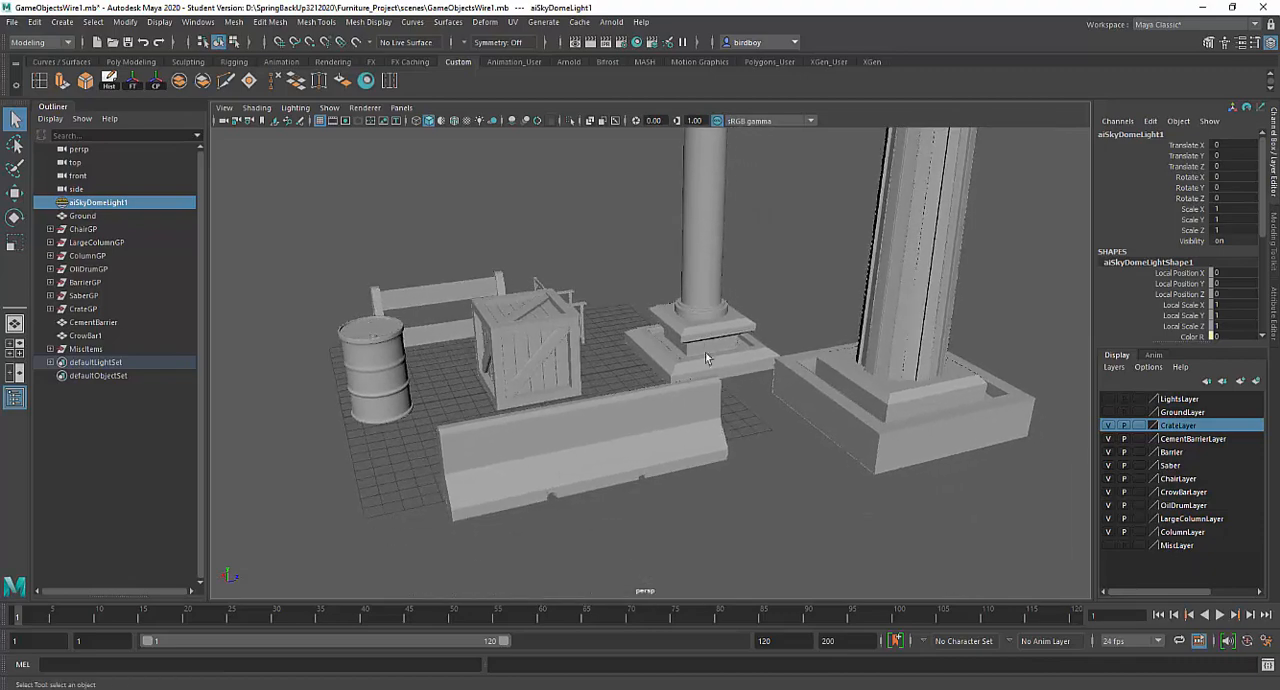
- Examine the arrangement of the columns, crate, barrel, barricade and cement barrier from several angles
right_click_drag(706, 354, 730, 368, "alt")
left_click_drag(716, 385, 791, 406, "alt")
right_click_drag(765, 388, 717, 364, "alt")
left_click_drag(717, 364, 791, 389, "alt")
left_click_drag(471, 300, 407, 296, "alt")
right_click_drag(735, 443, 842, 525, "alt")
mouse_move(750, 490)
left_mouse_down("alt")
mouse_move(650, 495)
mouse_move(603, 471)
mouse_move(611, 440)
mouse_move(654, 466)
mouse_move(737, 477)
left_mouse_up("alt")
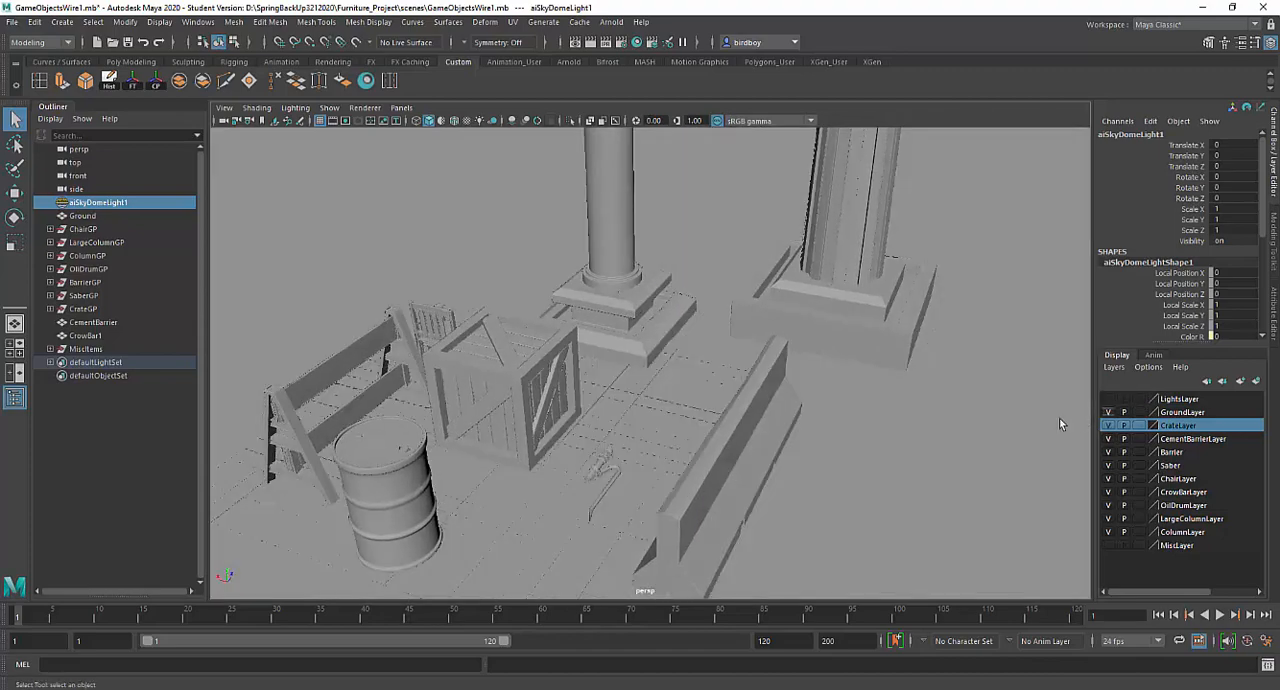
- Make the GroundLayer and LightsLayer display layers visible
left_click_drag(1059, 418, 880, 335, "alt")
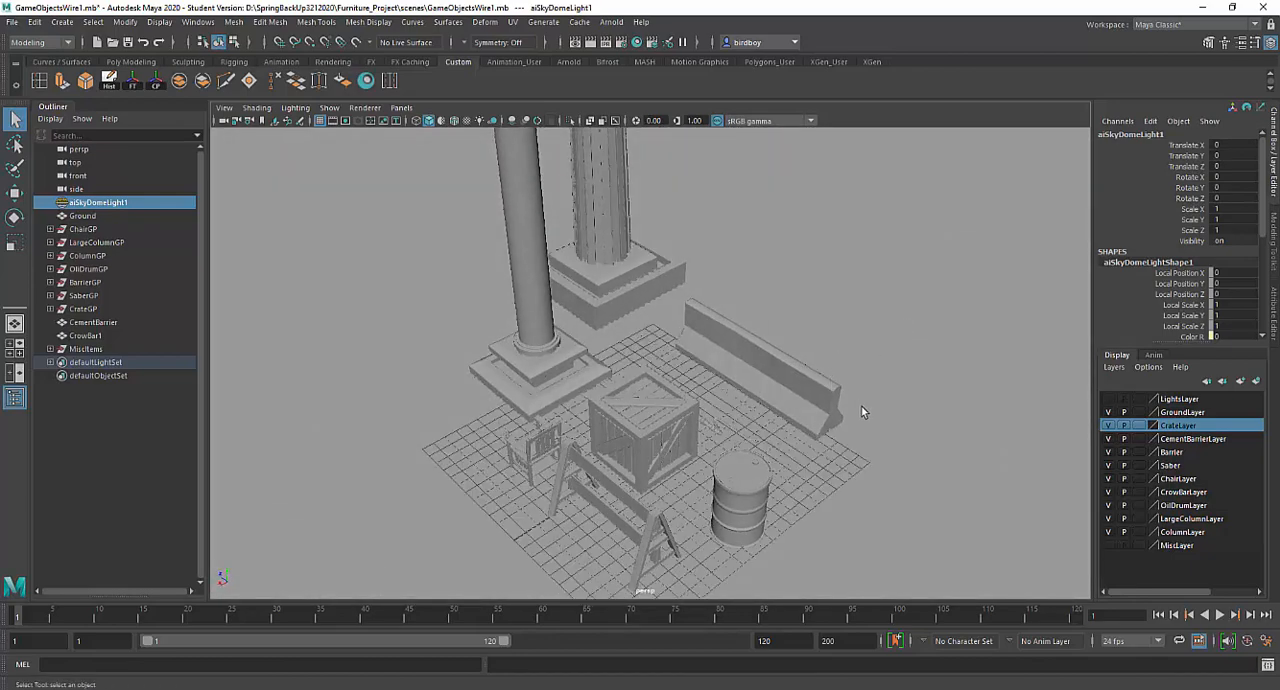
scroll(870, 420, "down", 3)
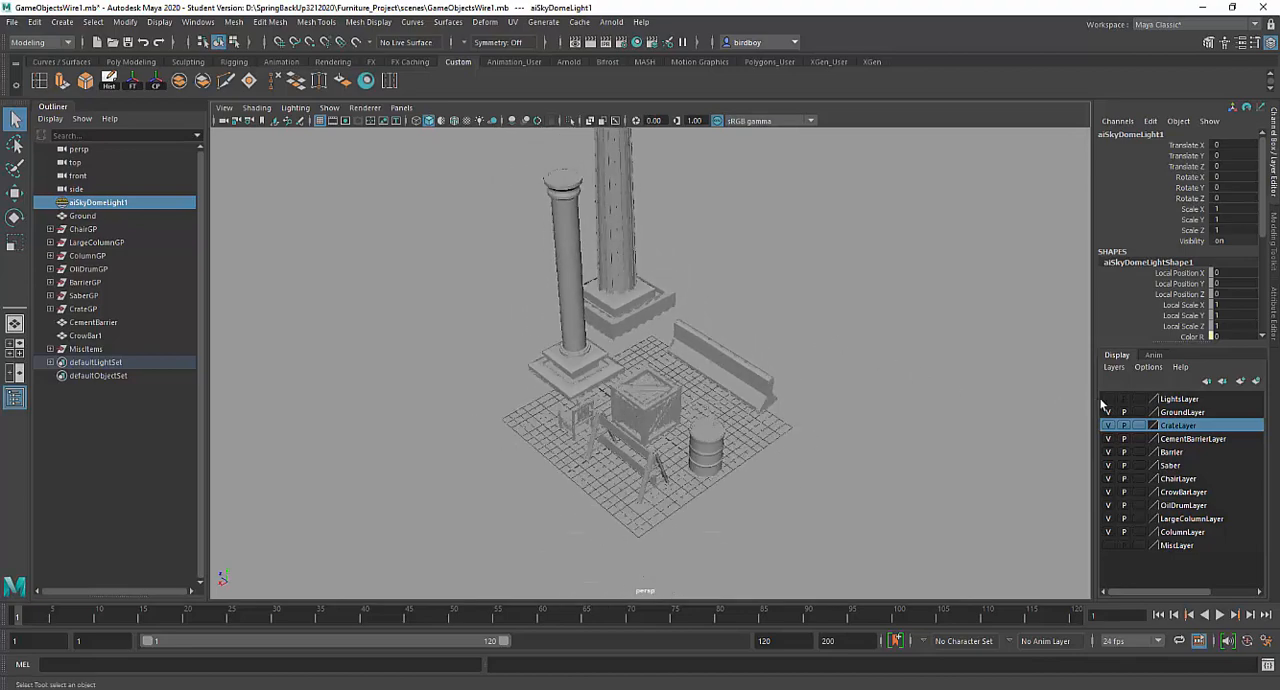
scroll(950, 392, "down", 10)
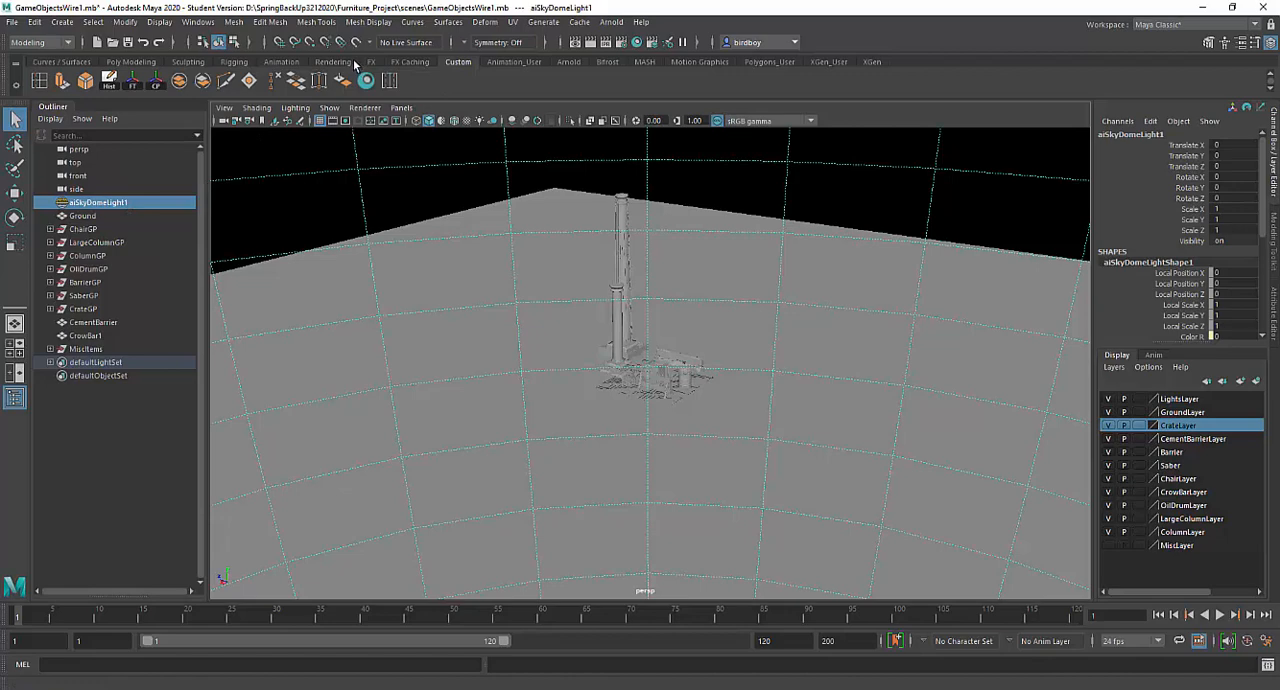
- Bring up the Arnold tools and review the sky dome light's shape attributes and its extent around the scene
left_click(569, 62)
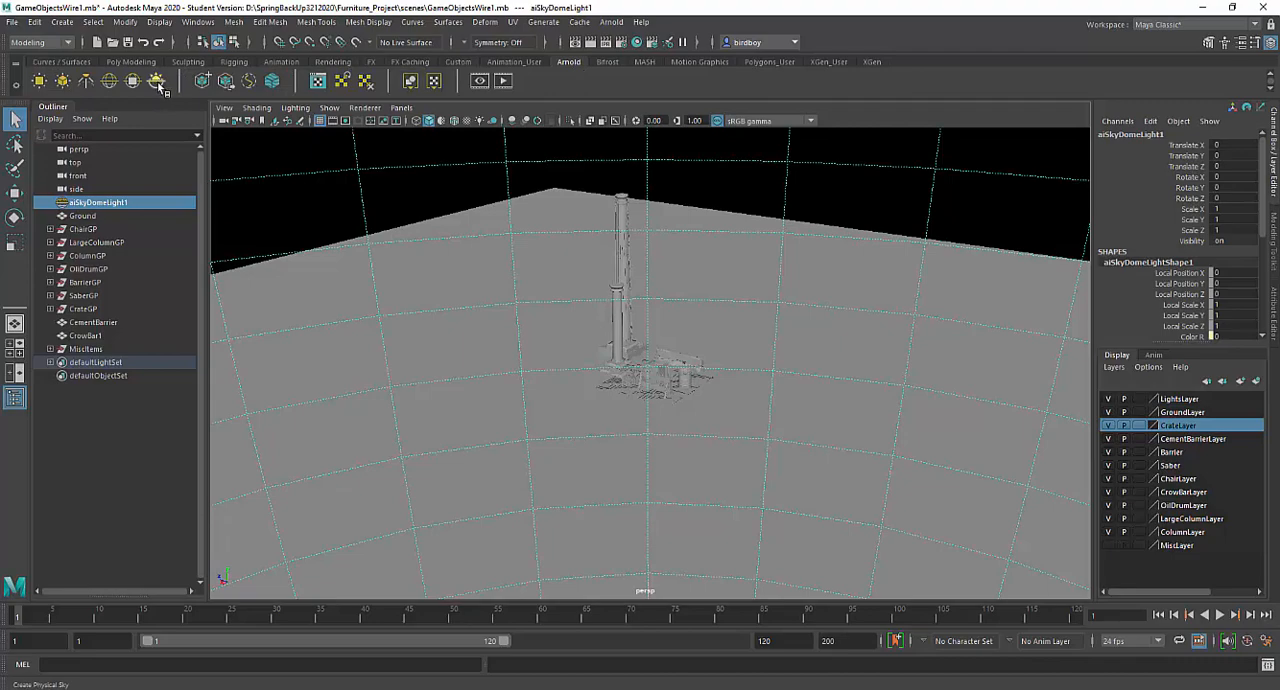
left_click(1274, 313)
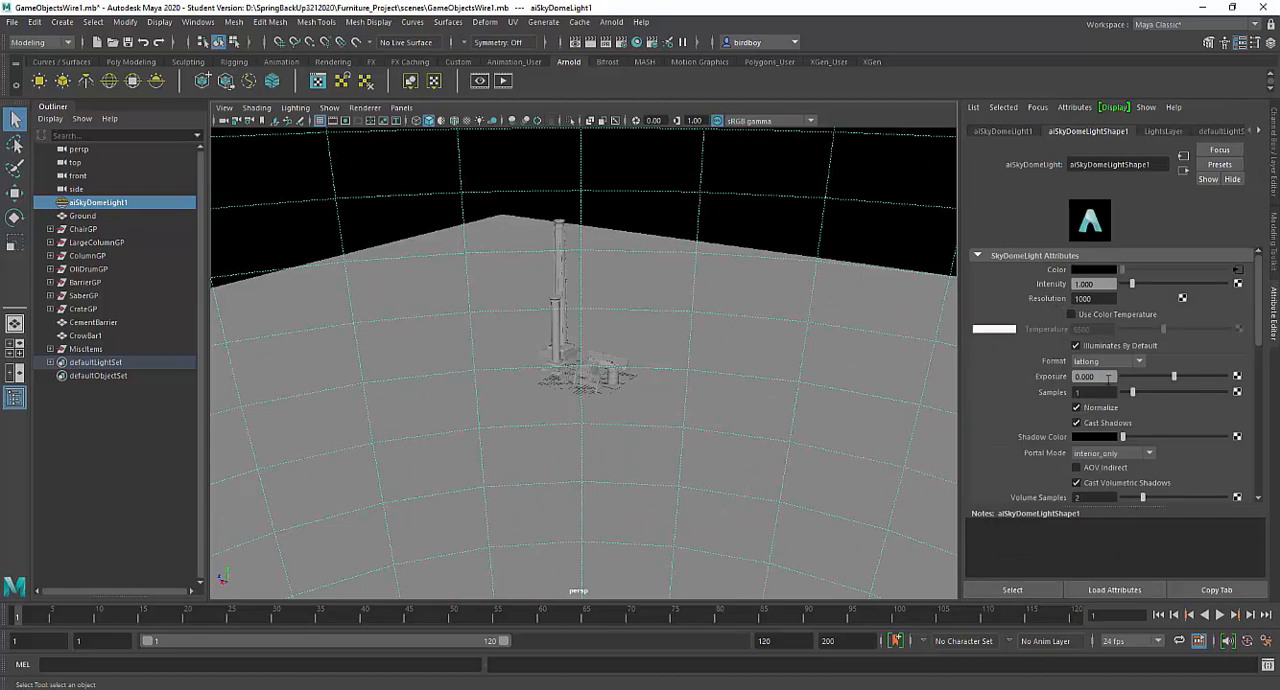
left_click(1108, 376)
right_click_drag(665, 251, 807, 496, "alt")
left_click_drag(807, 495, 697, 476, "alt")
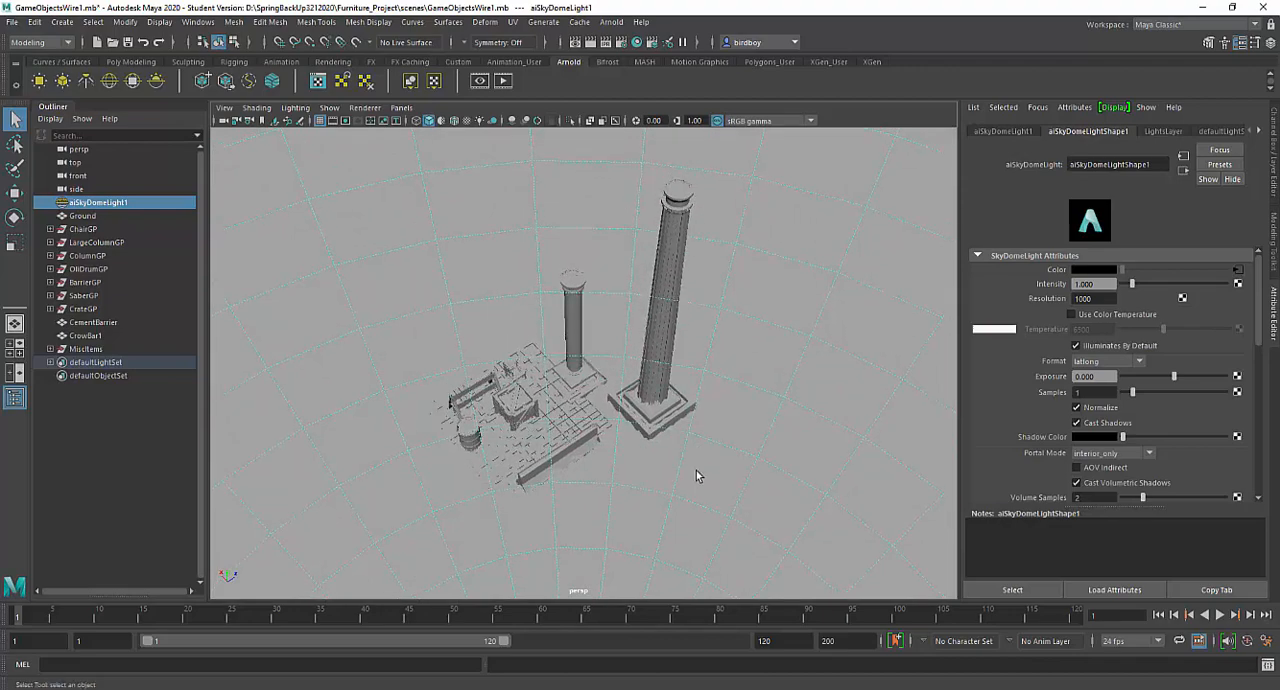
- Select the ground plane and turn on Wireframe on Shaded display in the perspective view
left_click(780, 435)
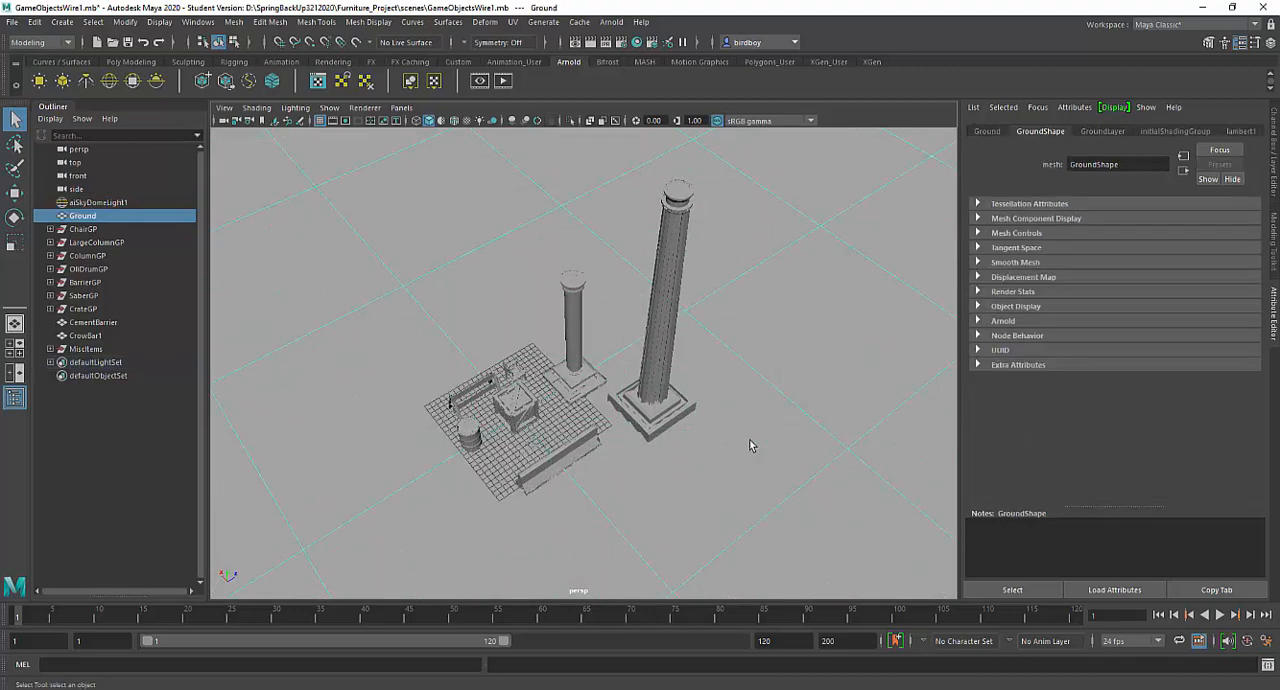
left_click(257, 107)
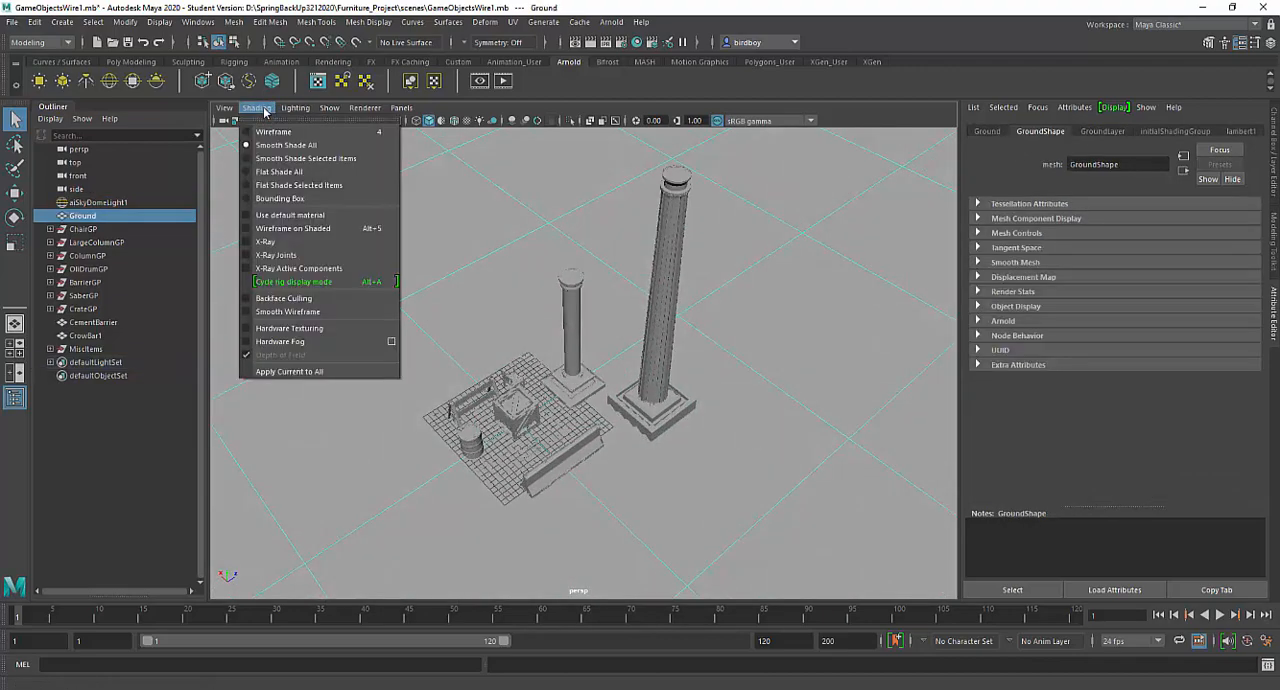
left_click(290, 228)
- Preview the crate's outer frame with smooth mesh display and return it to the unsmoothed display
mouse_move(740, 382)
left_mouse_down("alt")
mouse_move(767, 374)
mouse_move(771, 486)
mouse_move(800, 480)
mouse_move(788, 373)
left_mouse_up("alt")
right_click_drag(788, 373, 842, 514, "alt")
left_click_drag(845, 514, 786, 466, "alt")
right_click_drag(786, 466, 854, 552, "alt")
left_click(631, 483)
left_click(644, 481)
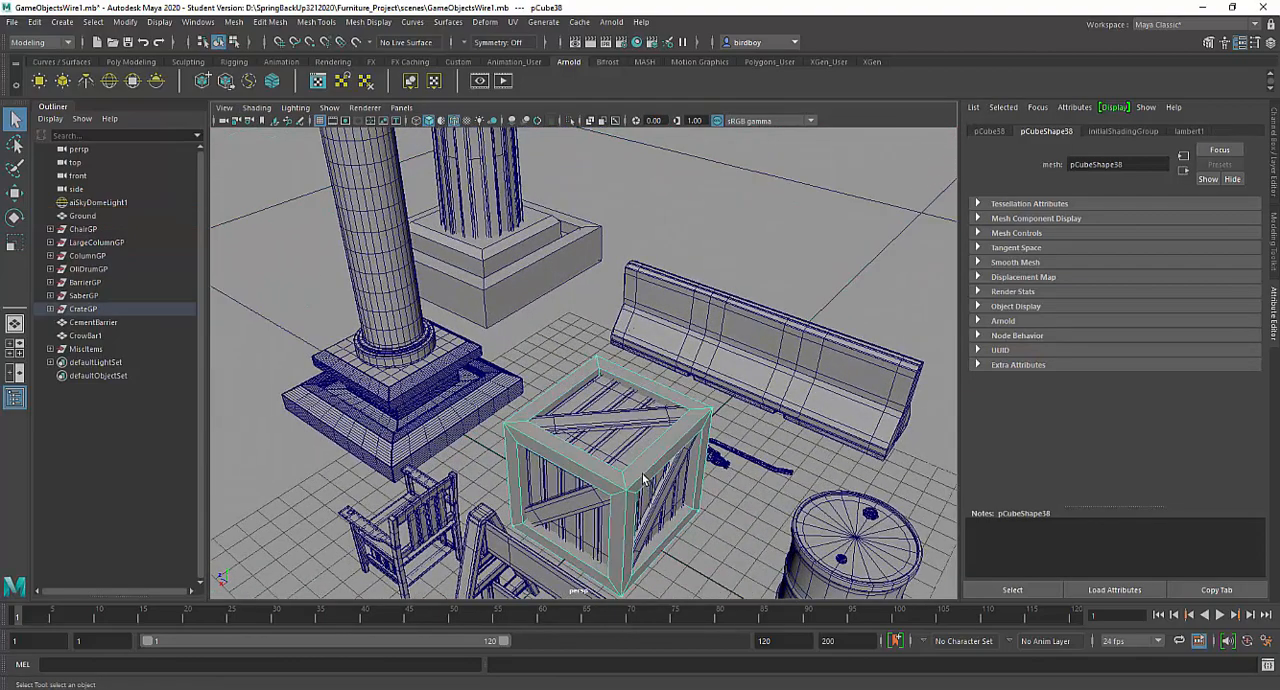
key("3")
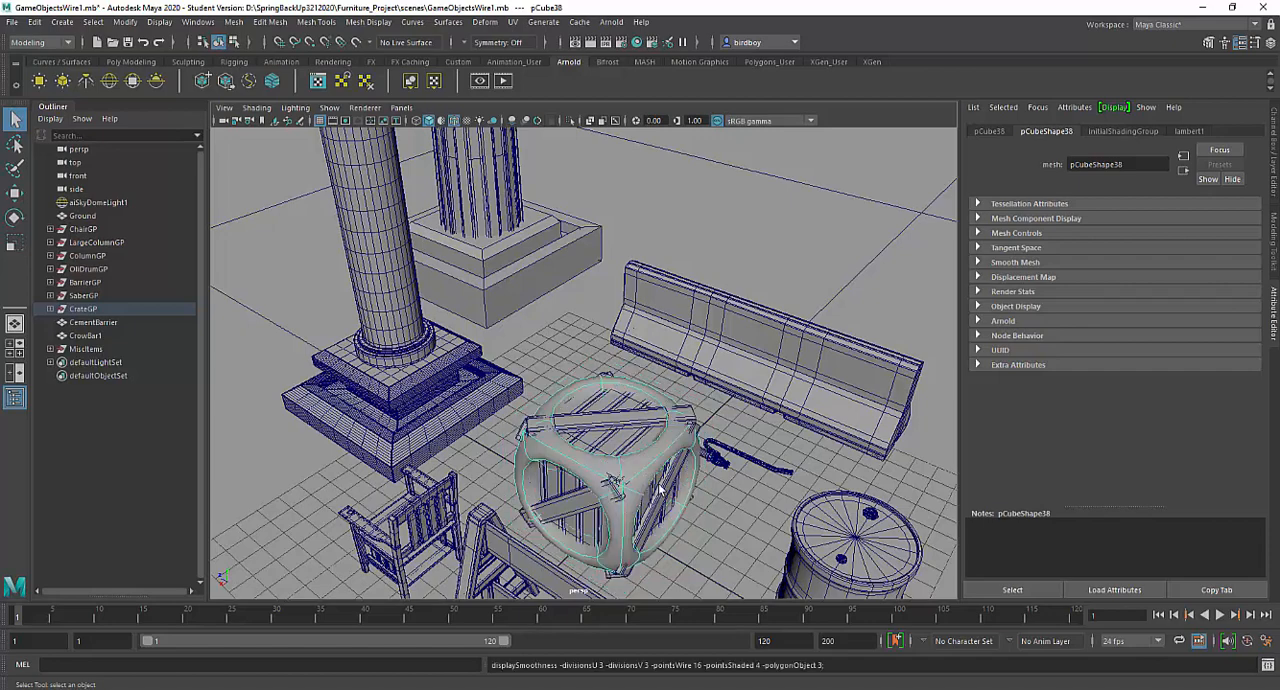
key("1")
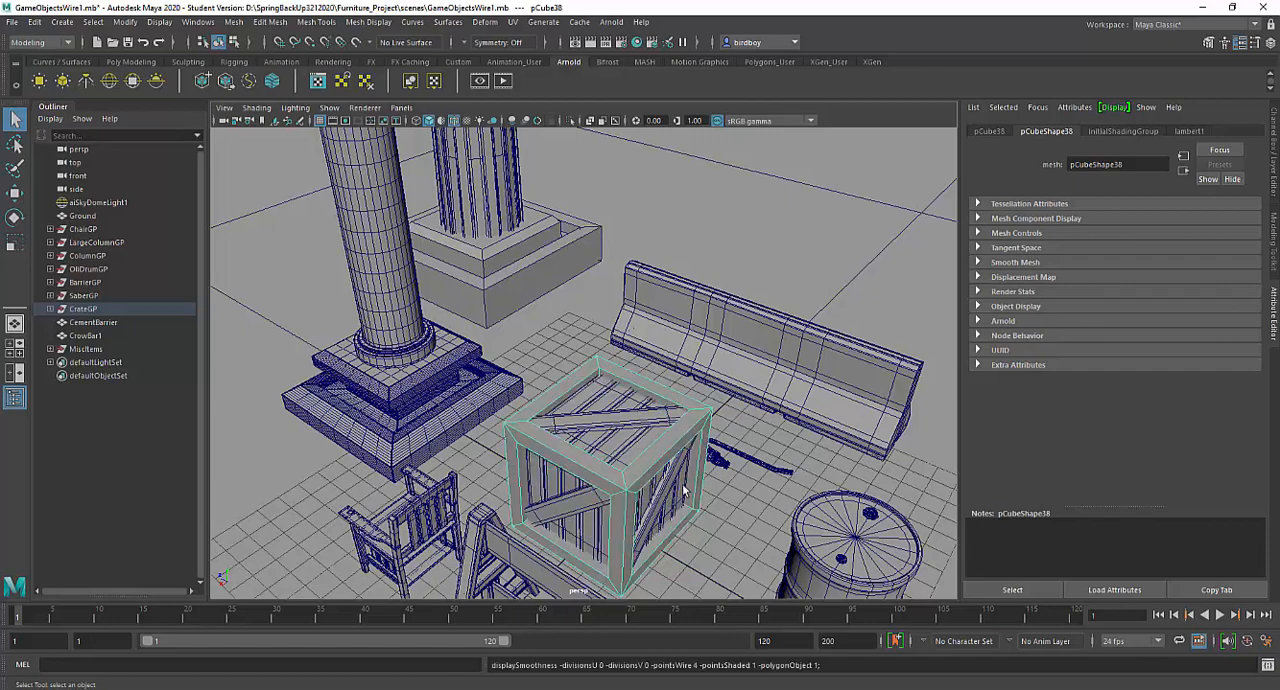
key("f")
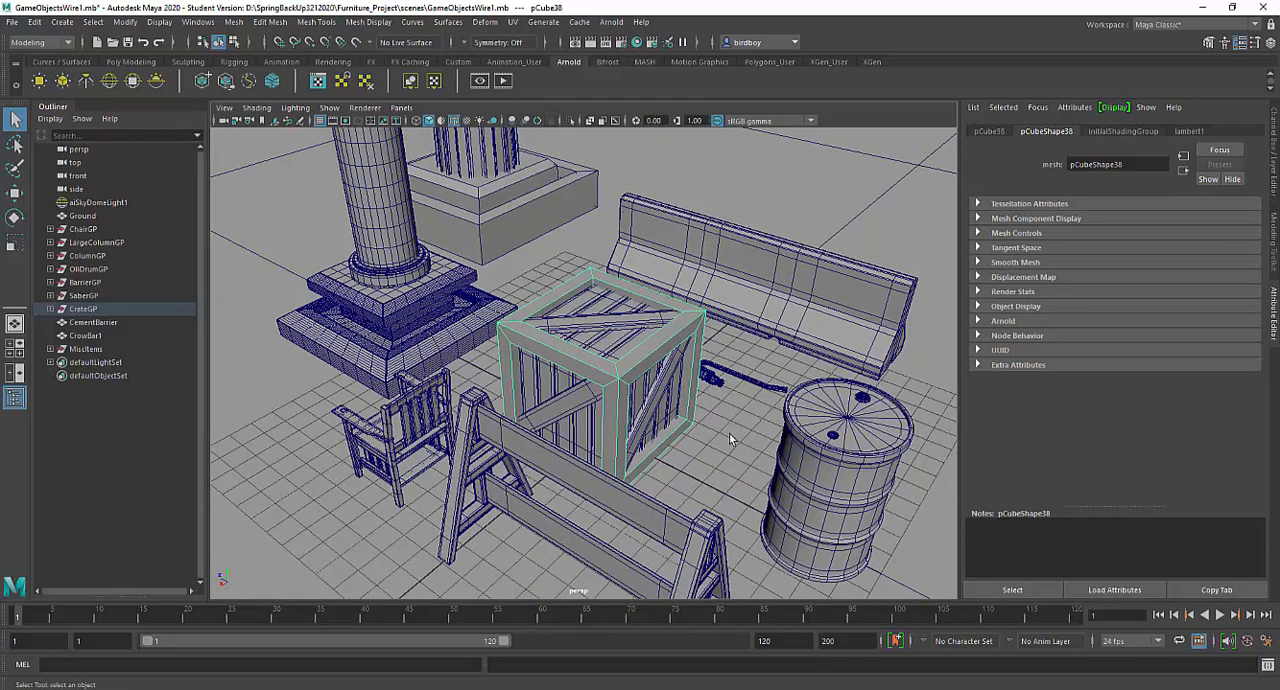
- Preview the large column's base with smooth mesh display and return it to the unsmoothed display
left_click_drag(729, 439, 678, 454, "alt")
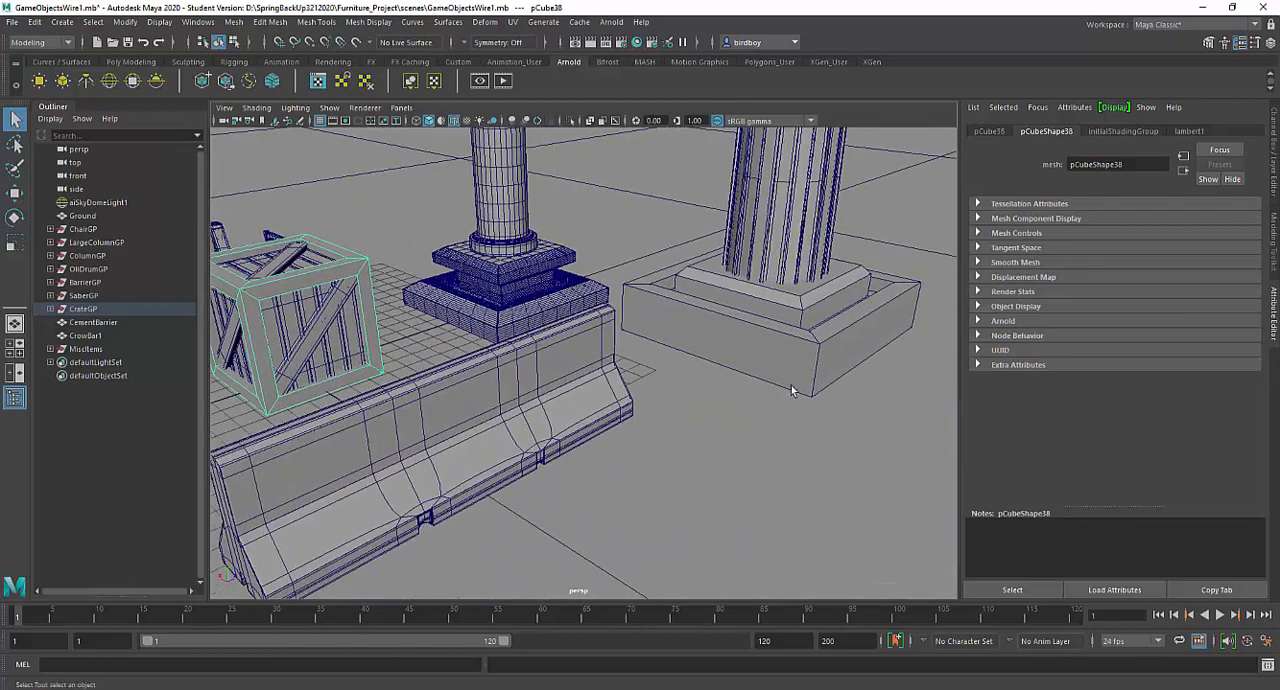
left_click(795, 368)
key("3")
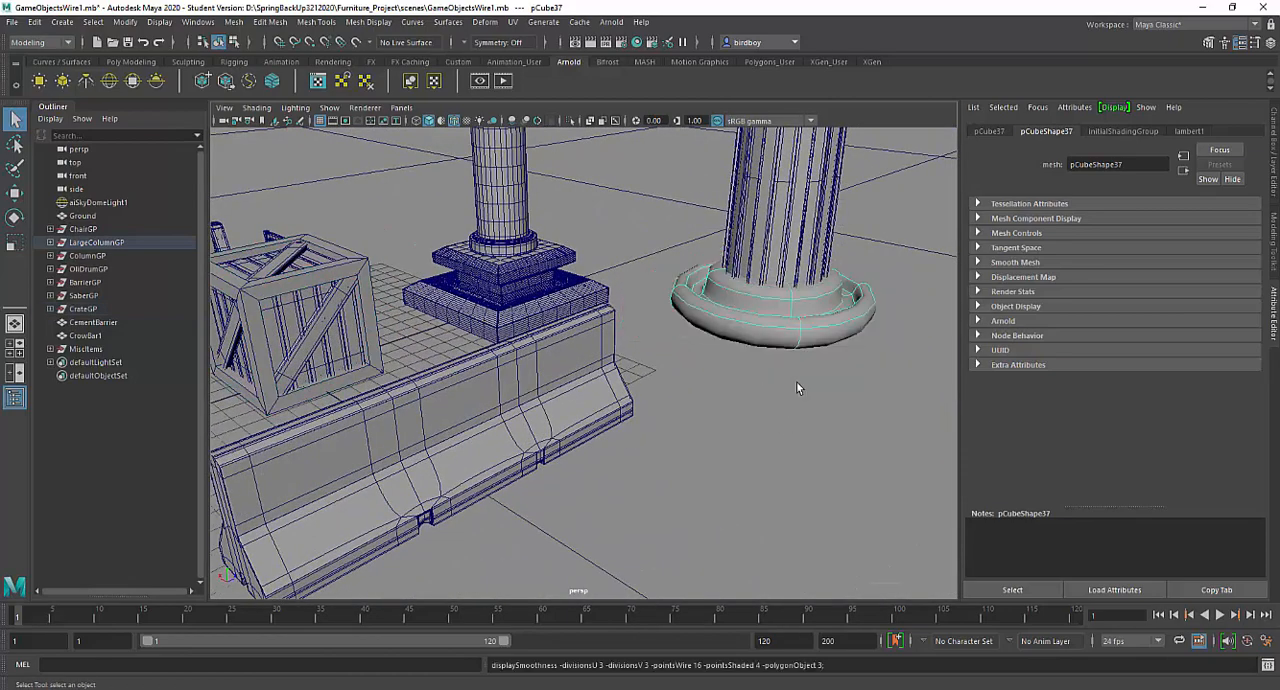
key("1")
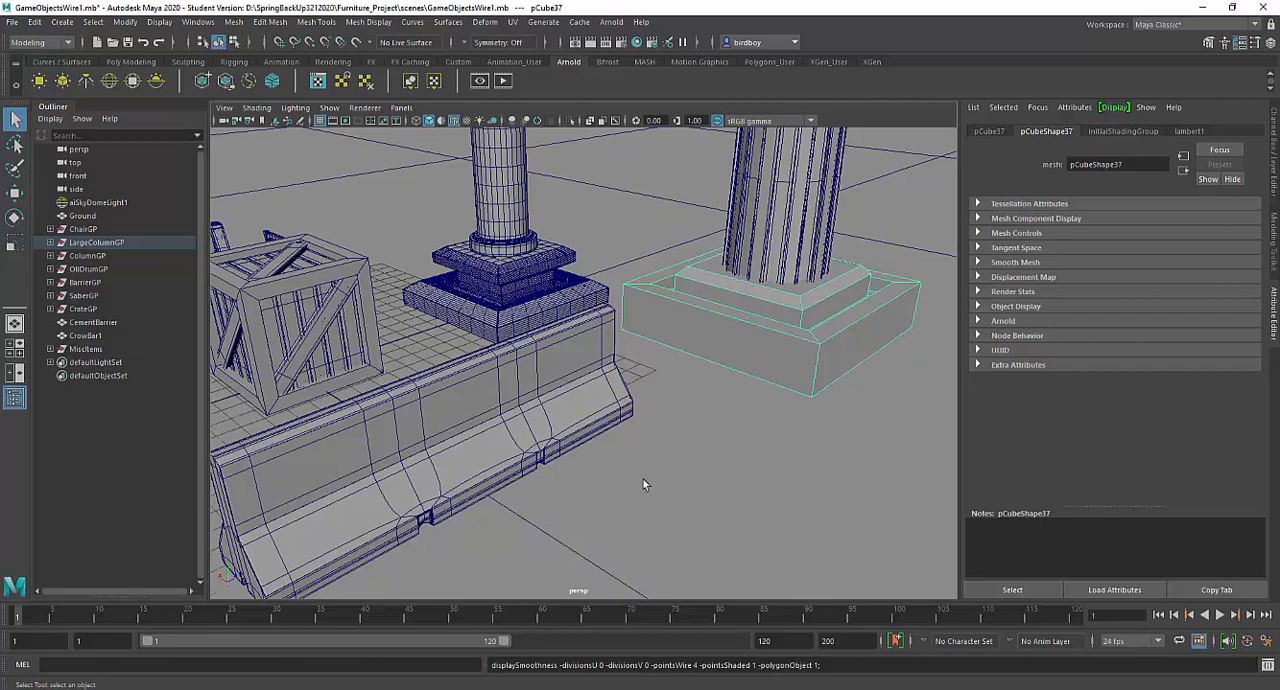
- Open the Hypershade editor and move its window so all of it fits on screen
right_click_drag(672, 468, 551, 370, "alt")
left_click_drag(604, 389, 708, 452, "alt")
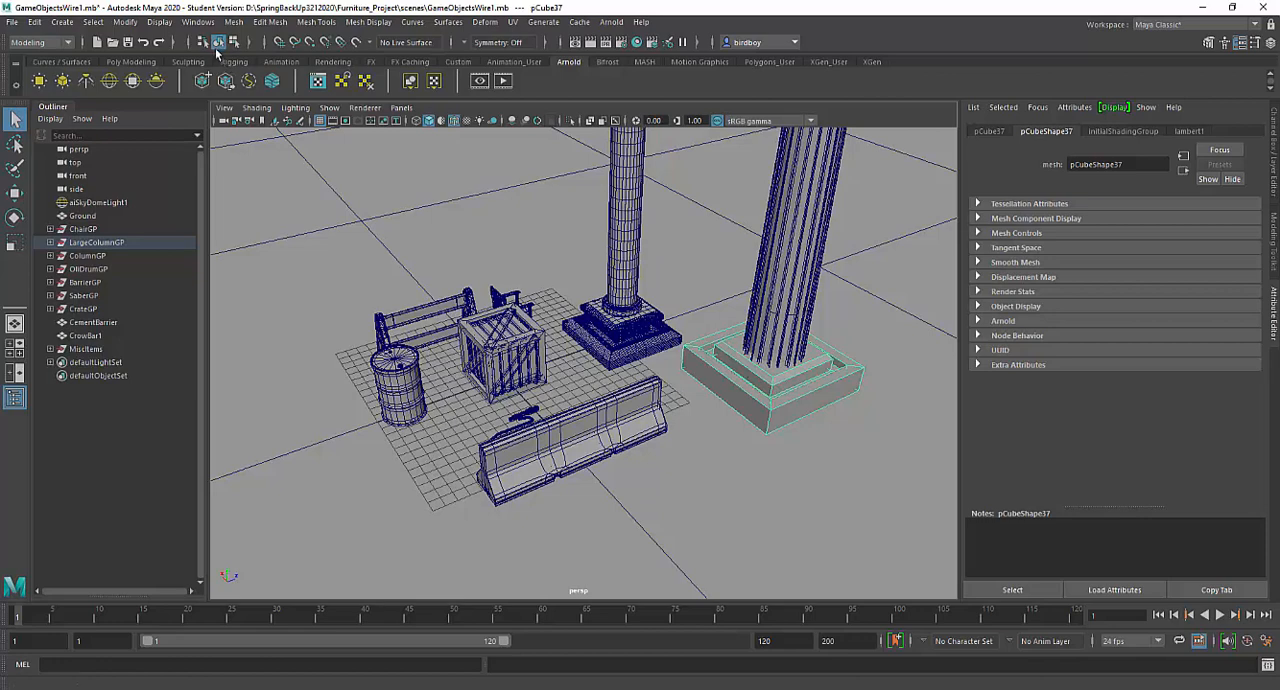
left_click(197, 22)
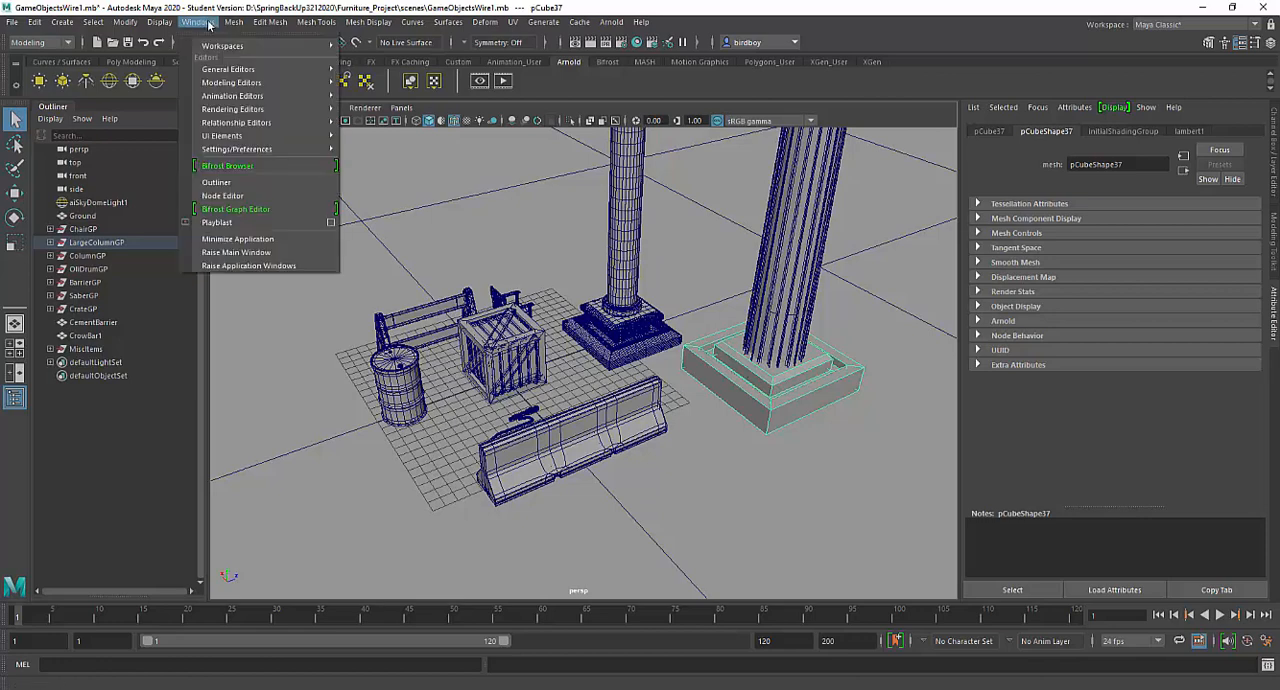
mouse_move(224, 121)
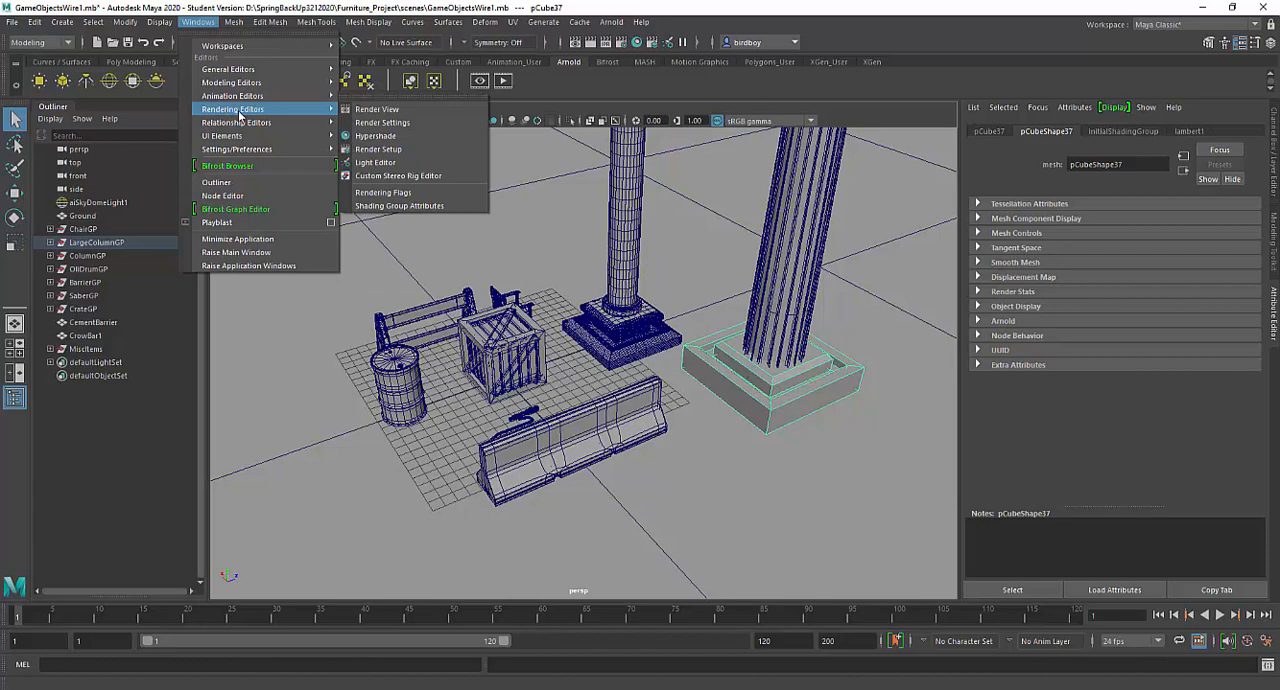
left_click(368, 136)
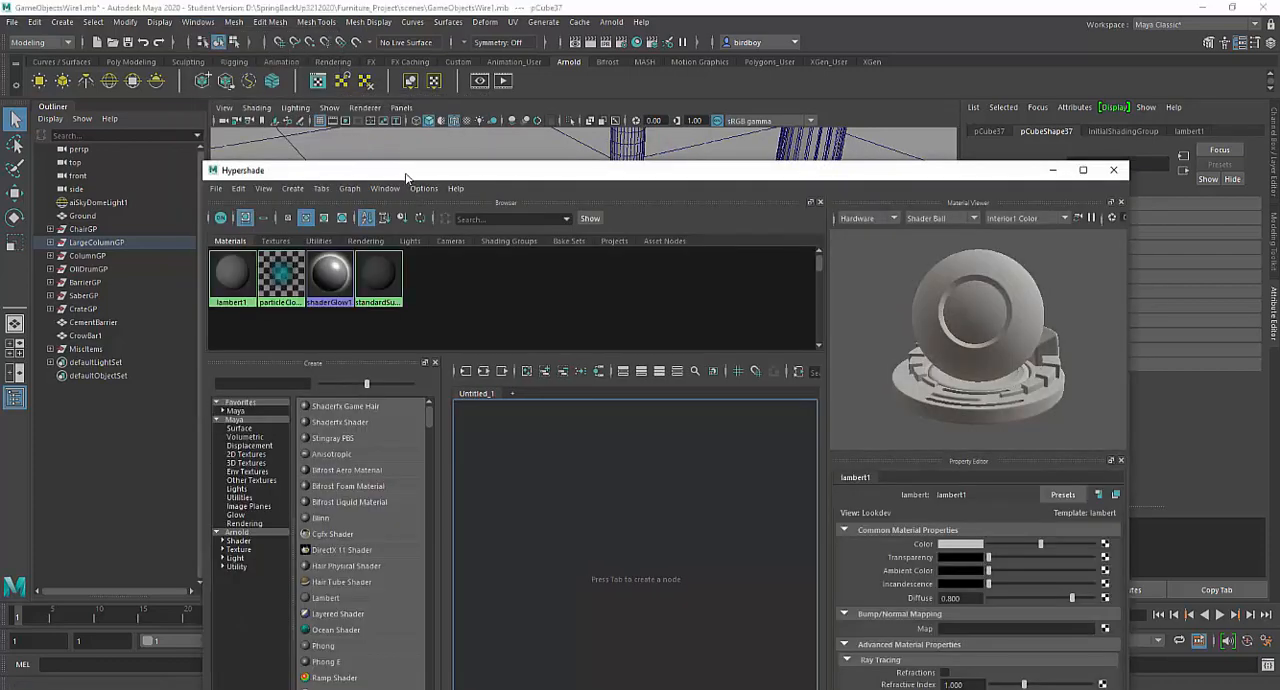
left_click_drag(406, 178, 406, 22)
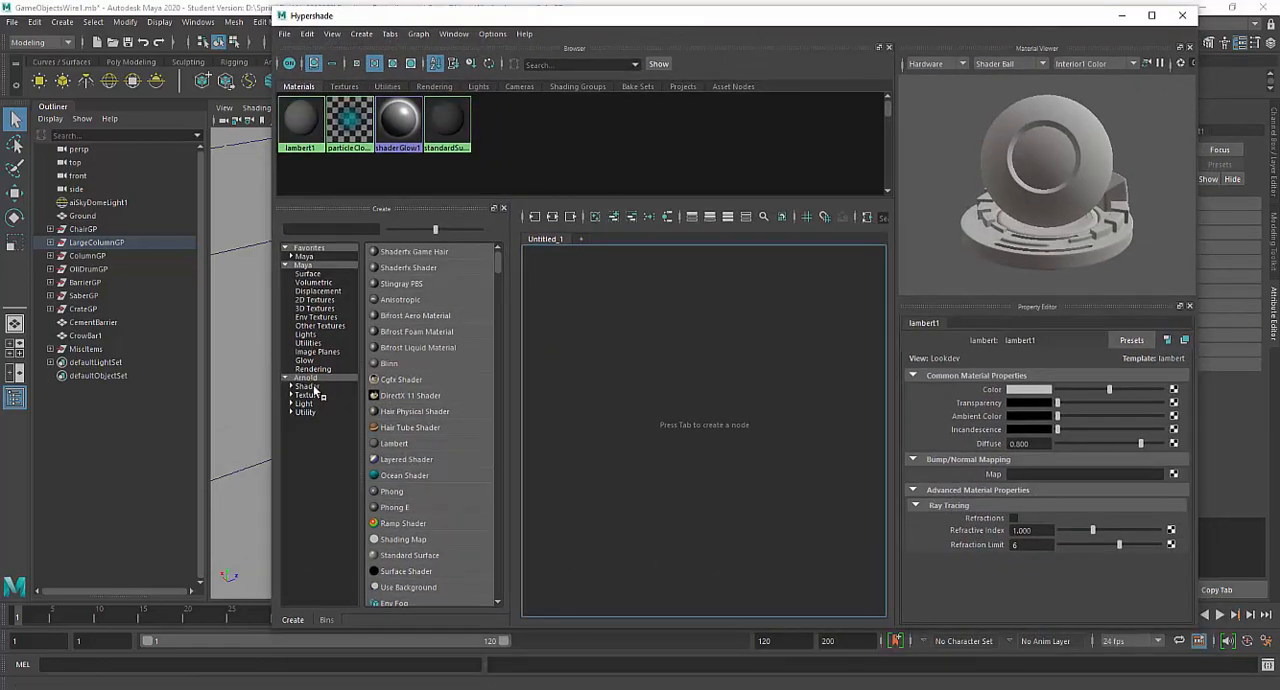
- Create a new Lambert material from the Maya surface shaders
left_click(310, 266)
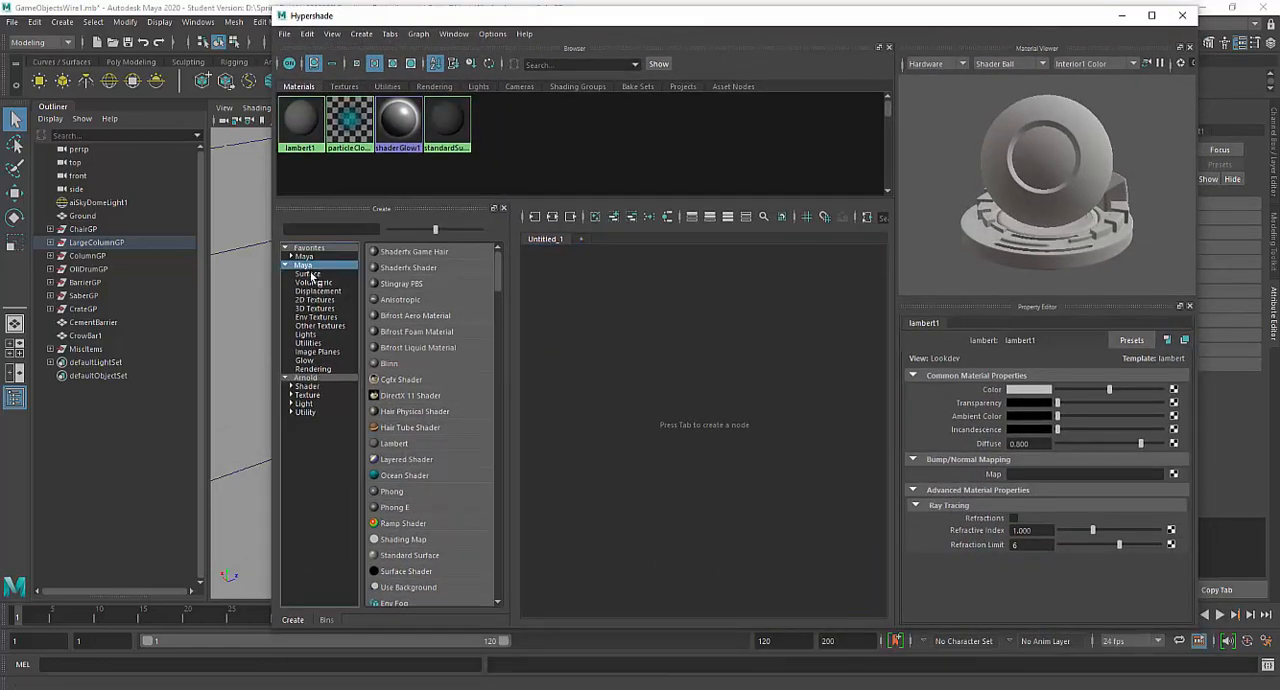
left_click(310, 274)
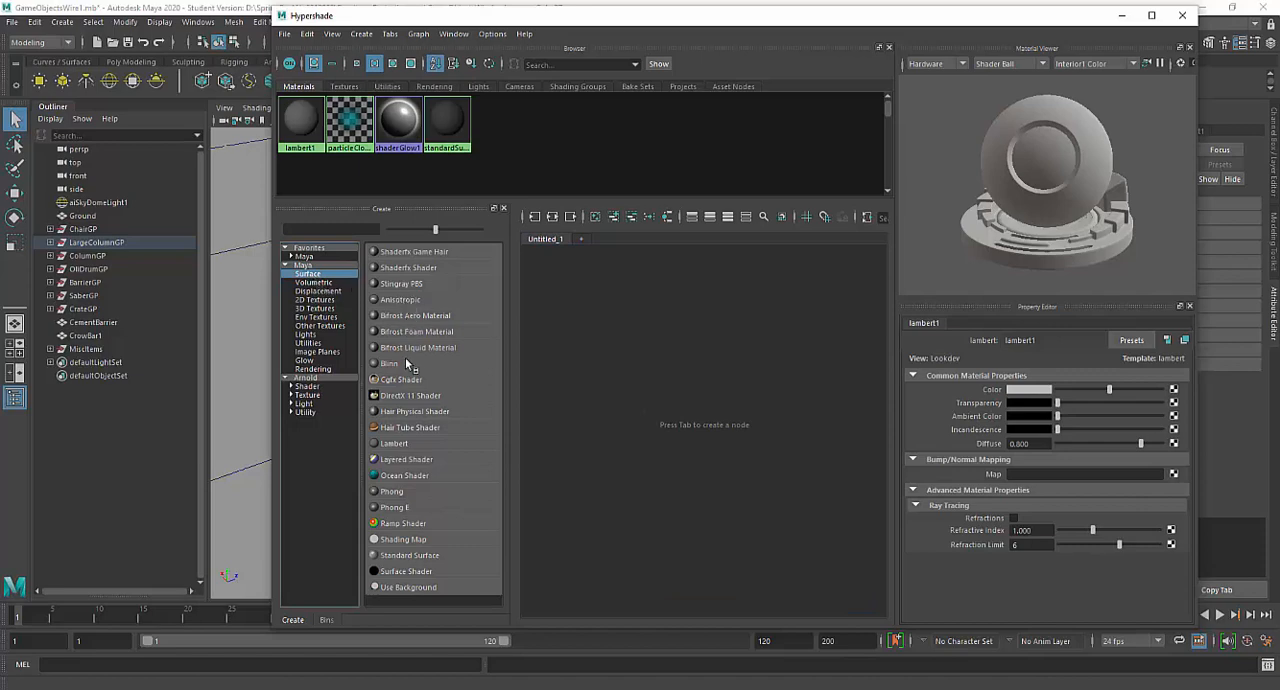
left_click(403, 446)
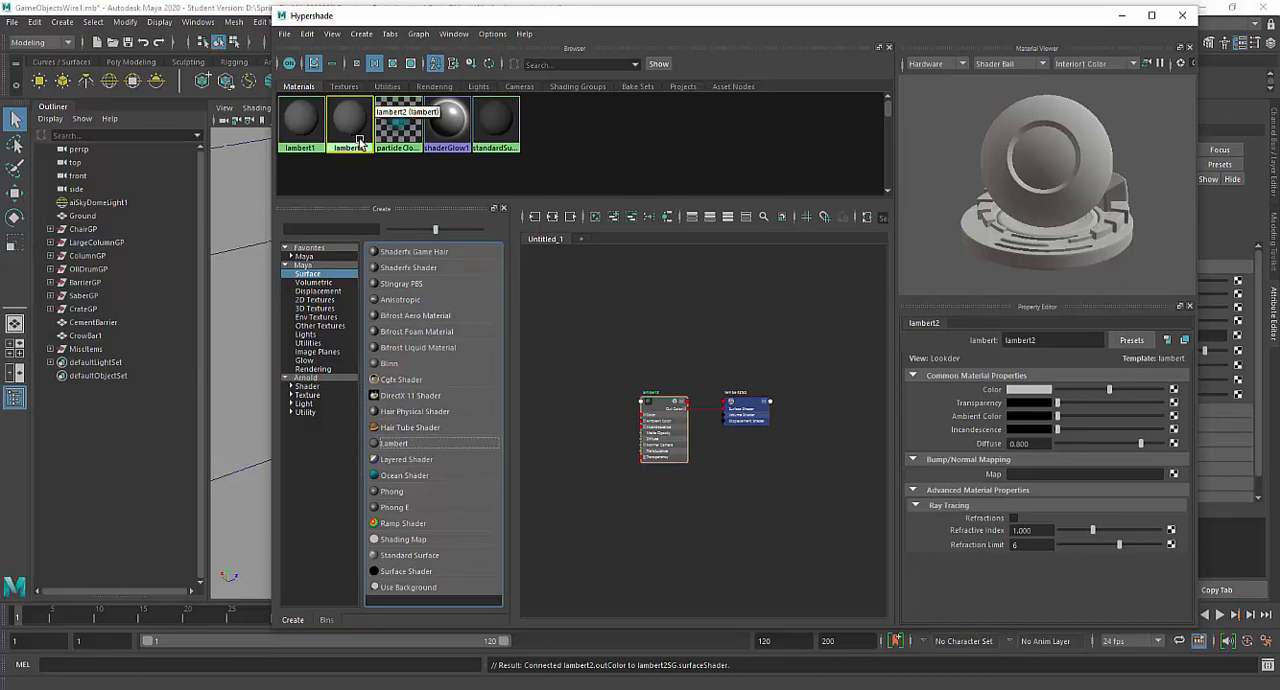
- Move the Hypershade window clear of the scene and box-select the props together with the ground
left_click_drag(583, 16, 534, 568)
left_click_drag(278, 198, 860, 543)
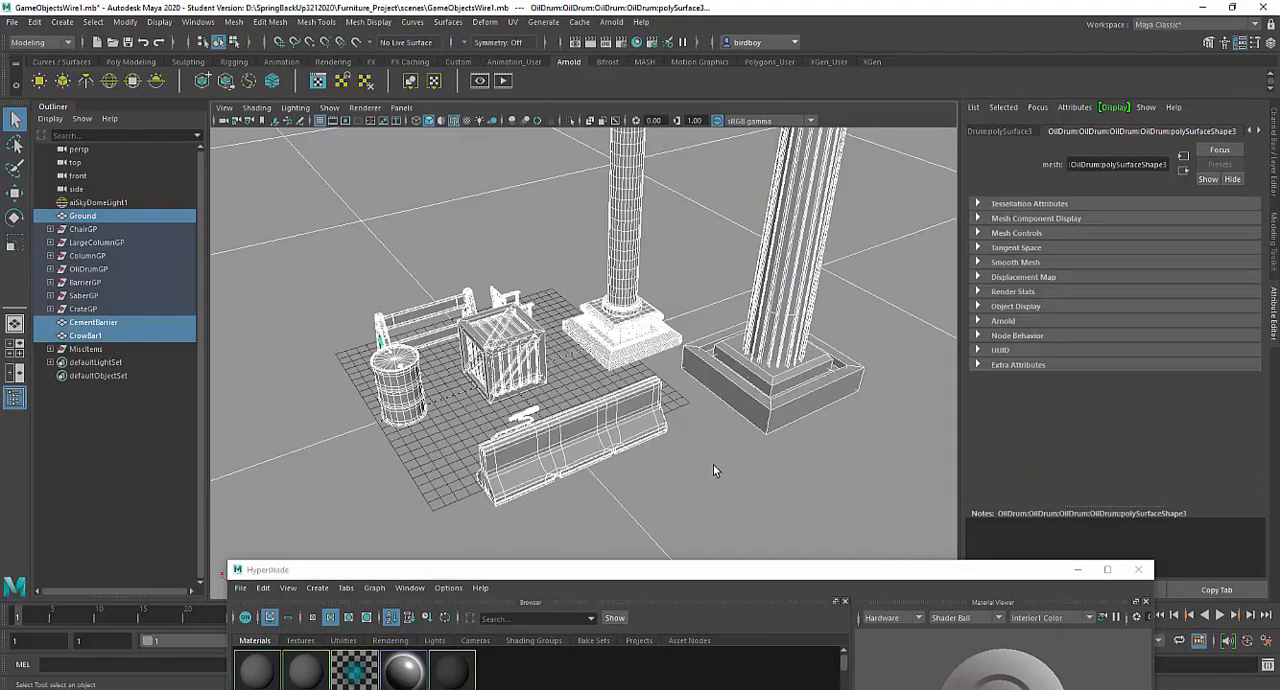
right_click_drag(516, 182, 597, 566)
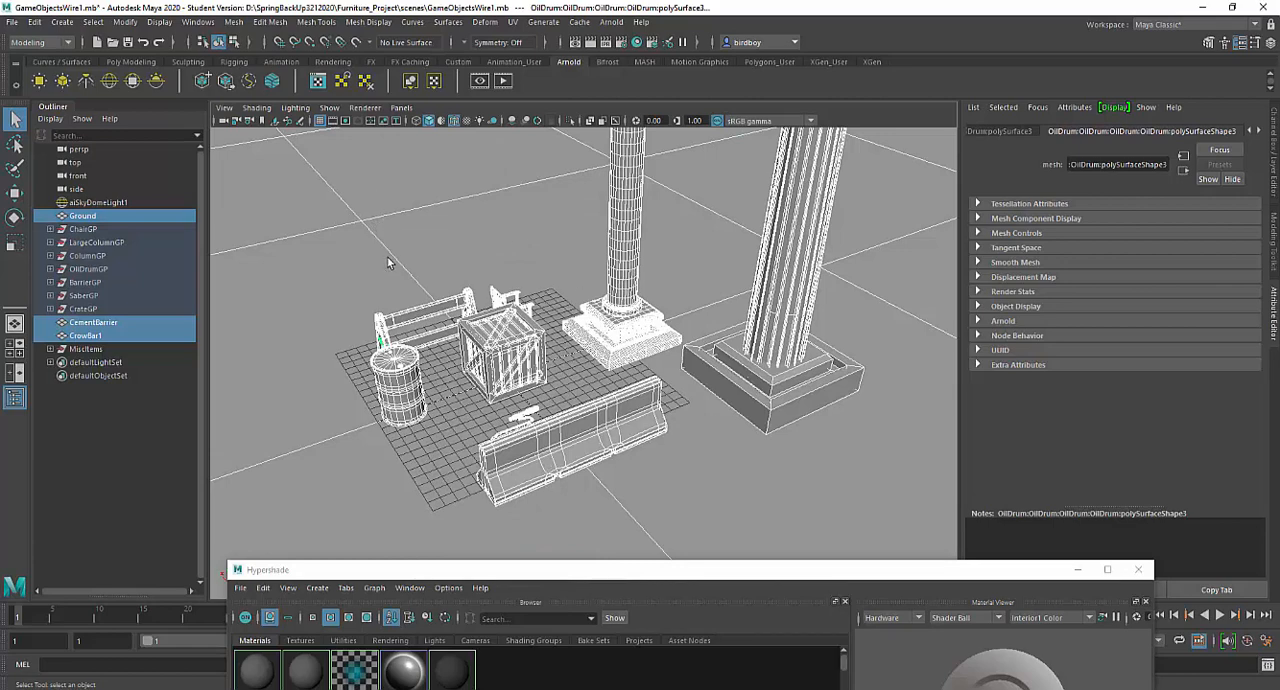
- Show the resolution gate and gate mask, and set the persp camera's gate mask color to white with opacity 0.785
left_click(345, 121)
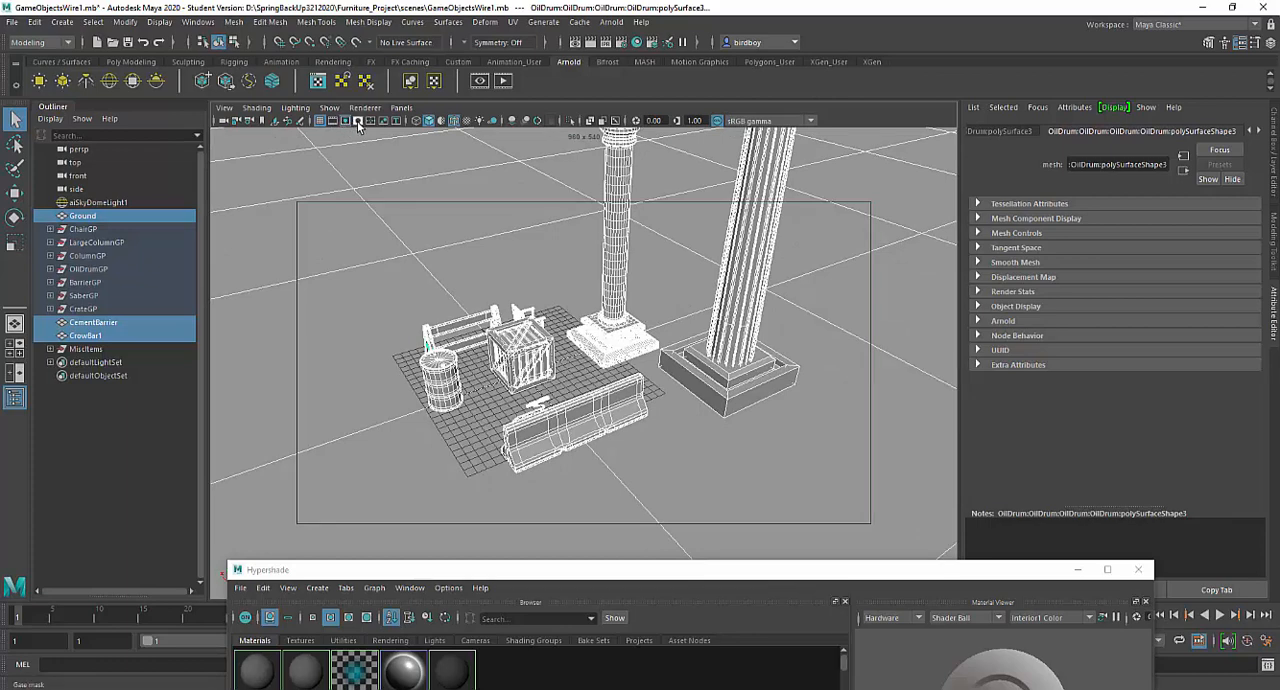
left_click(358, 121)
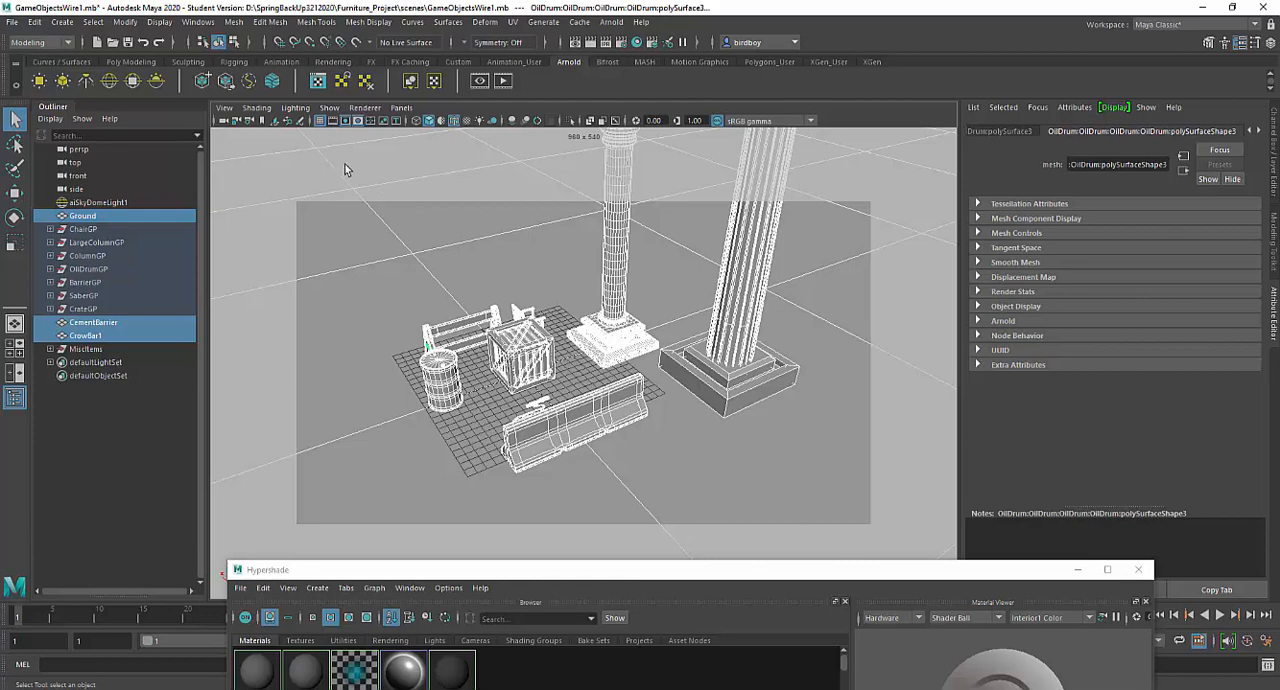
left_click(85, 149)
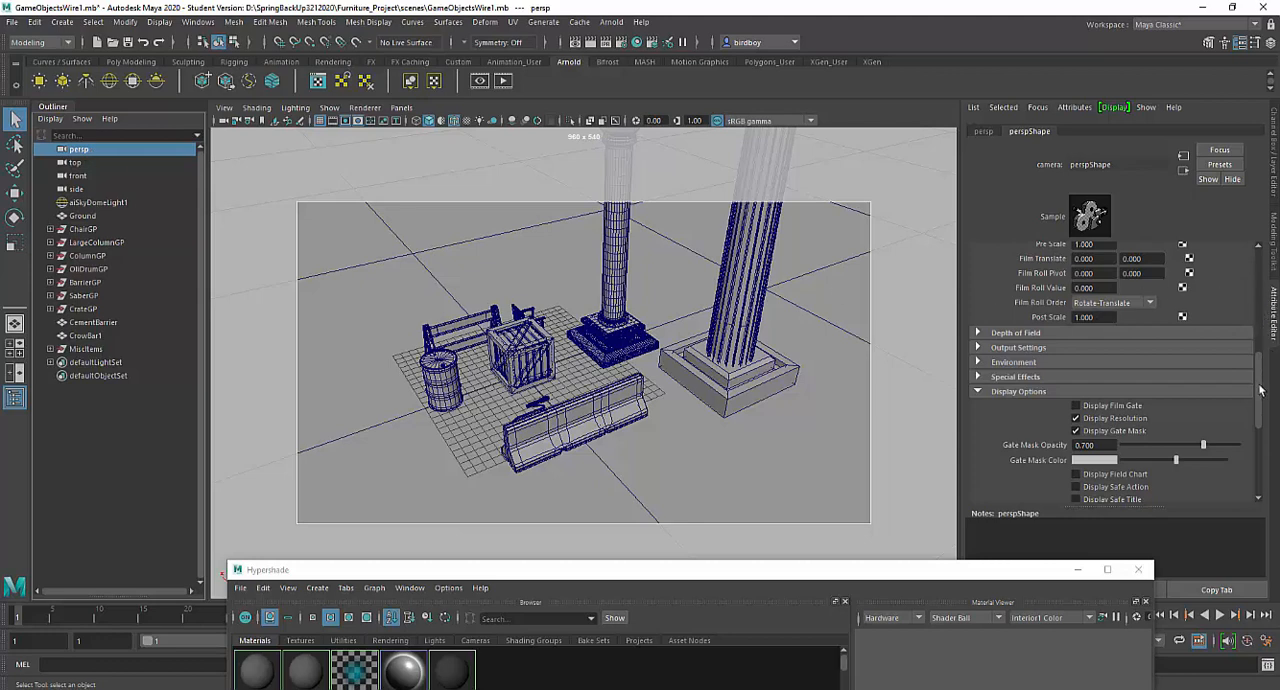
left_click(978, 393)
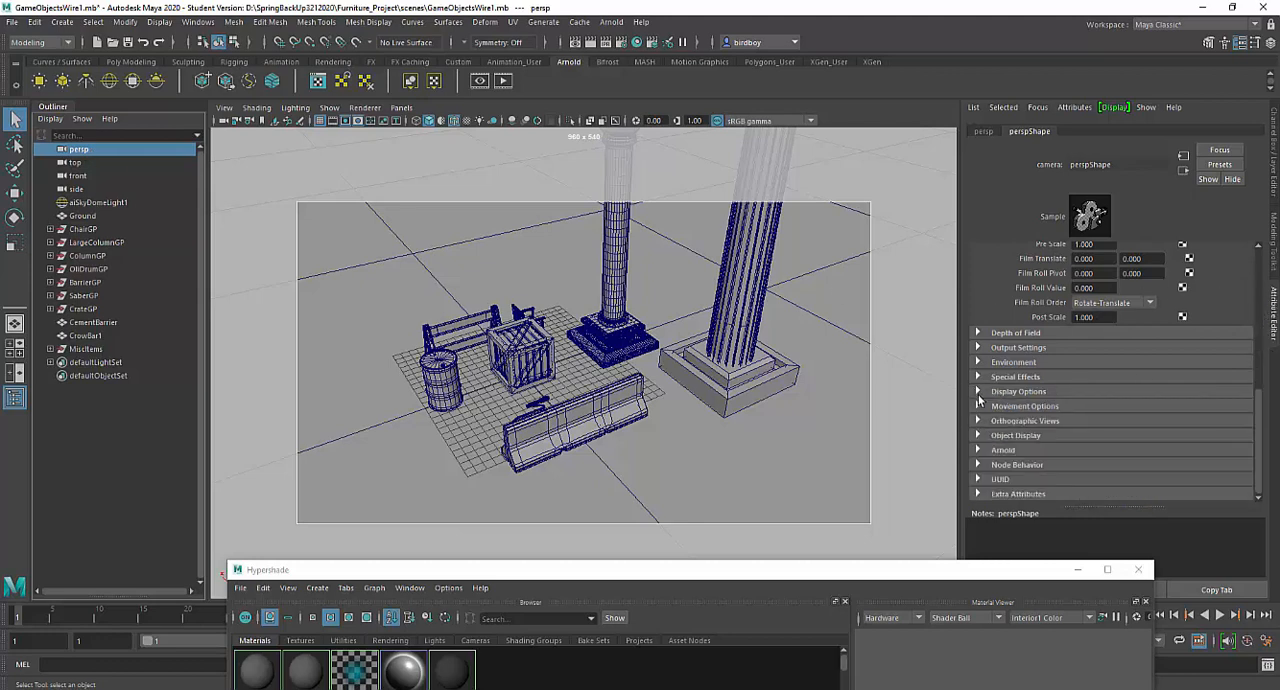
left_click(978, 392)
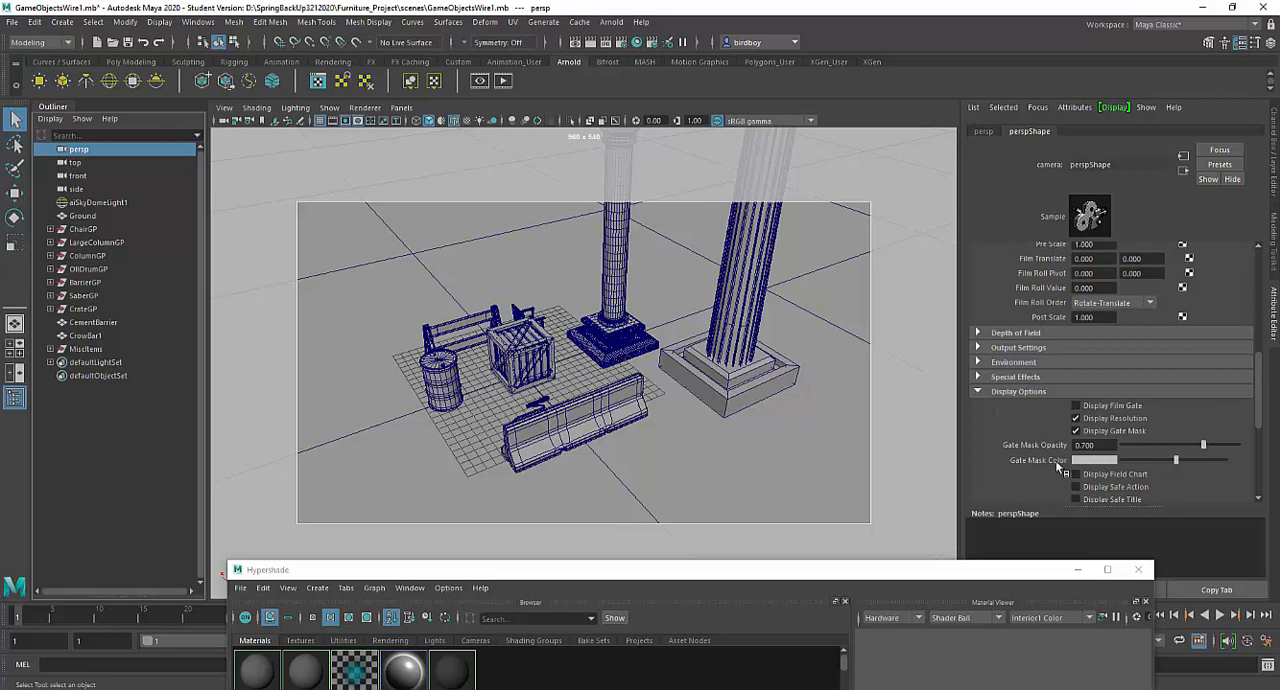
left_click_drag(1177, 460, 1214, 448)
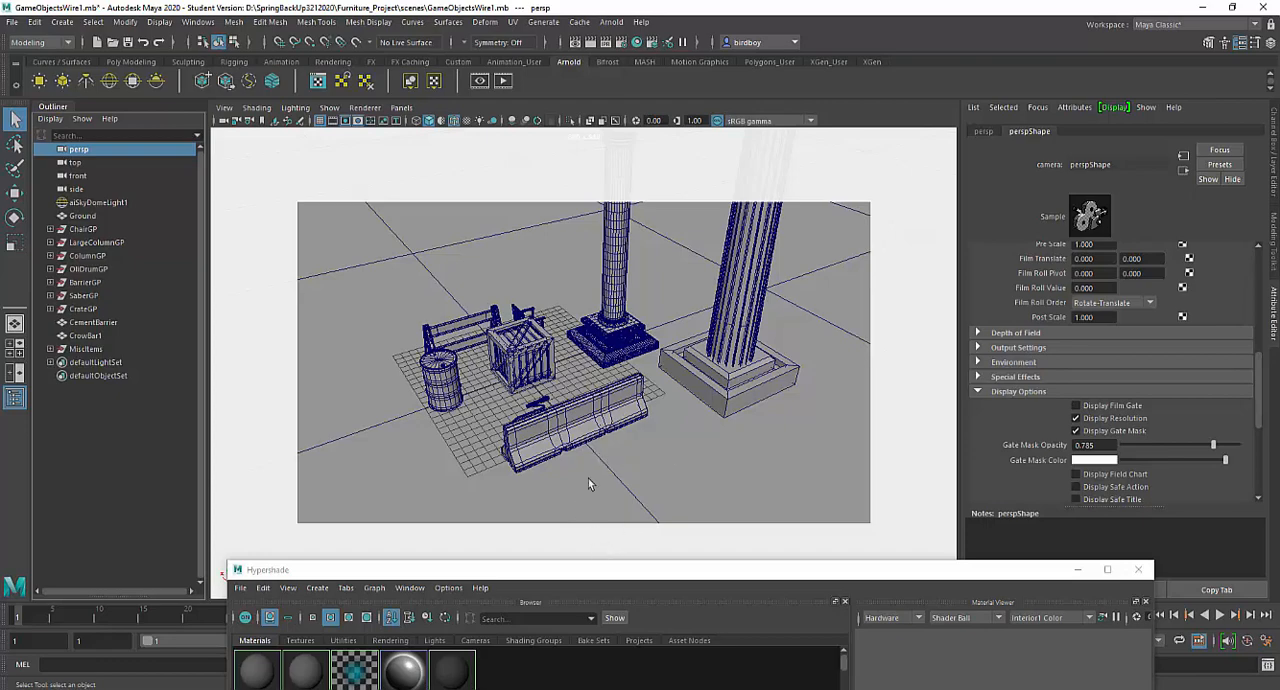
- Render the perspective view with Arnold and open the Arnold Renderer sampling options in Render Settings
left_click(590, 42)
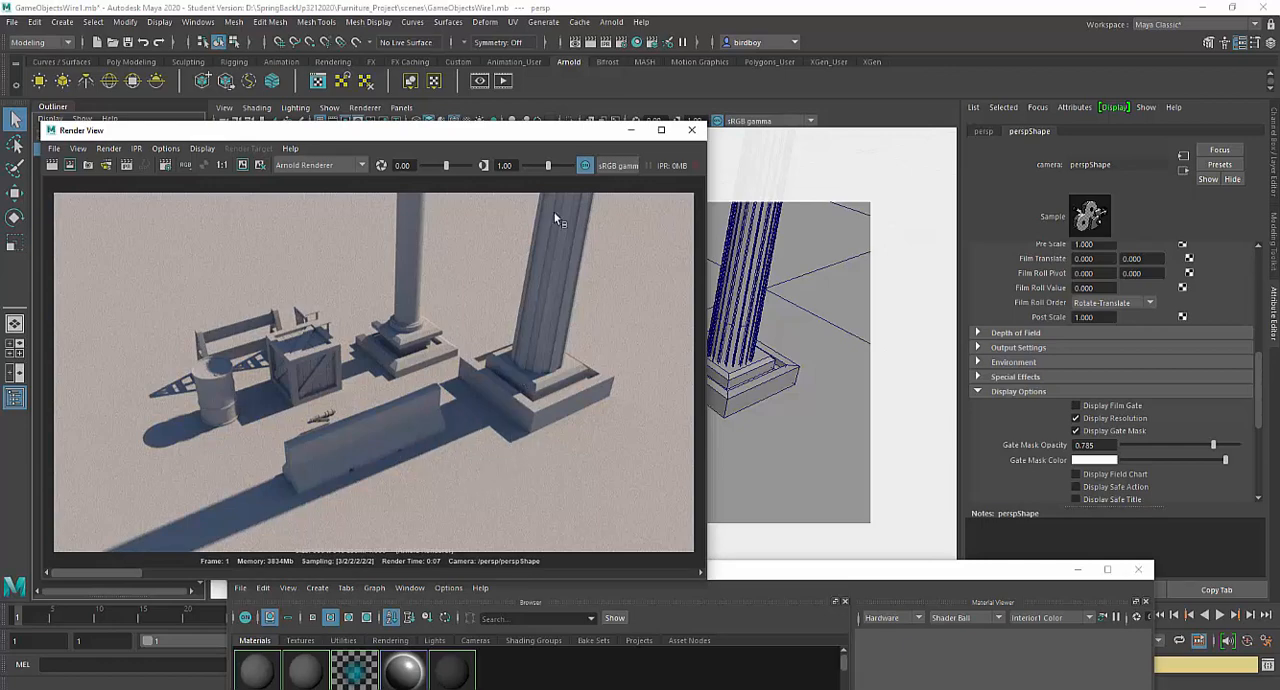
left_click(622, 44)
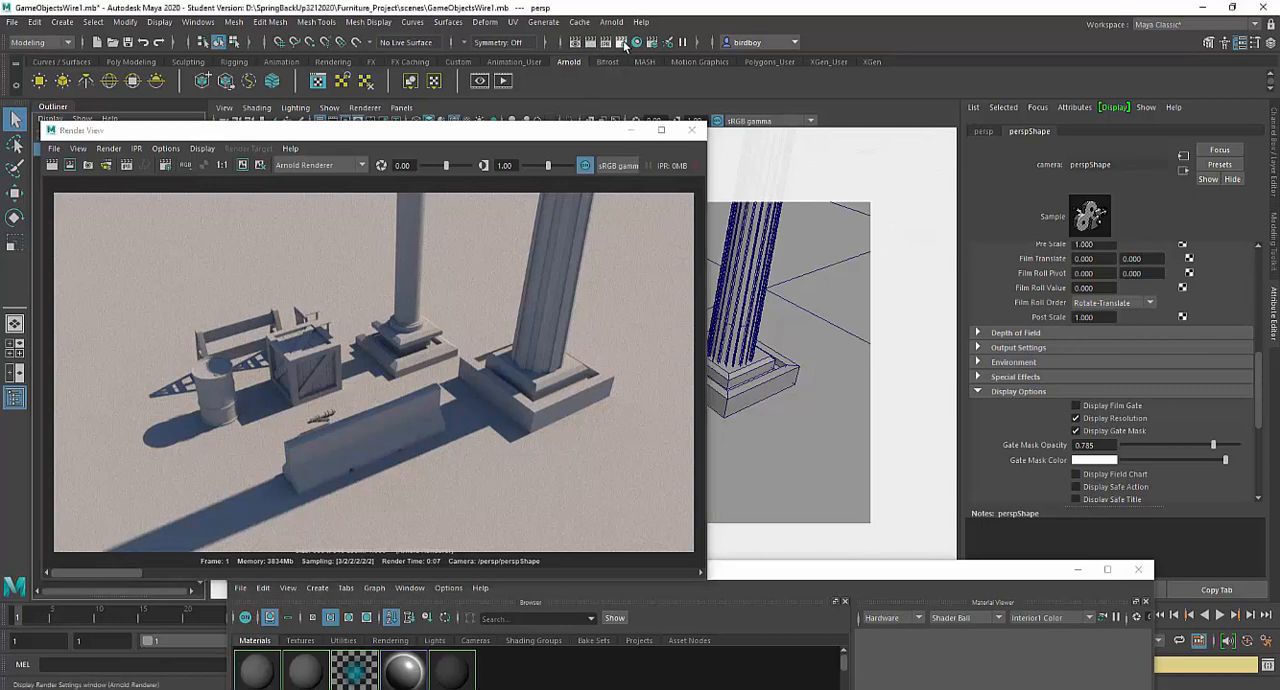
left_click_drag(723, 171, 581, 88)
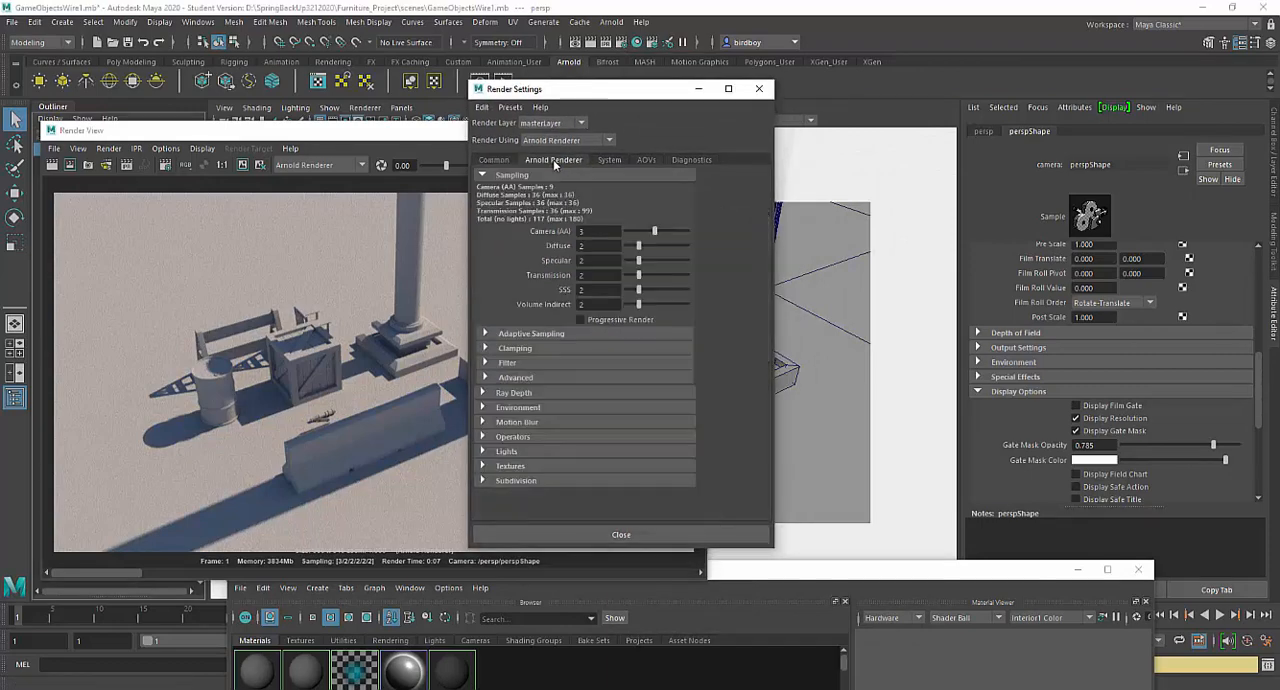
- Set the Arnold sampling to Camera (AA) 4, Diffuse 3 and Specular 3
left_click(594, 231)
left_click(600, 246)
type("3")
key("Tab")
- Set the render image size to a width of 2048 and a height of 1024 pixels
left_click(494, 160)
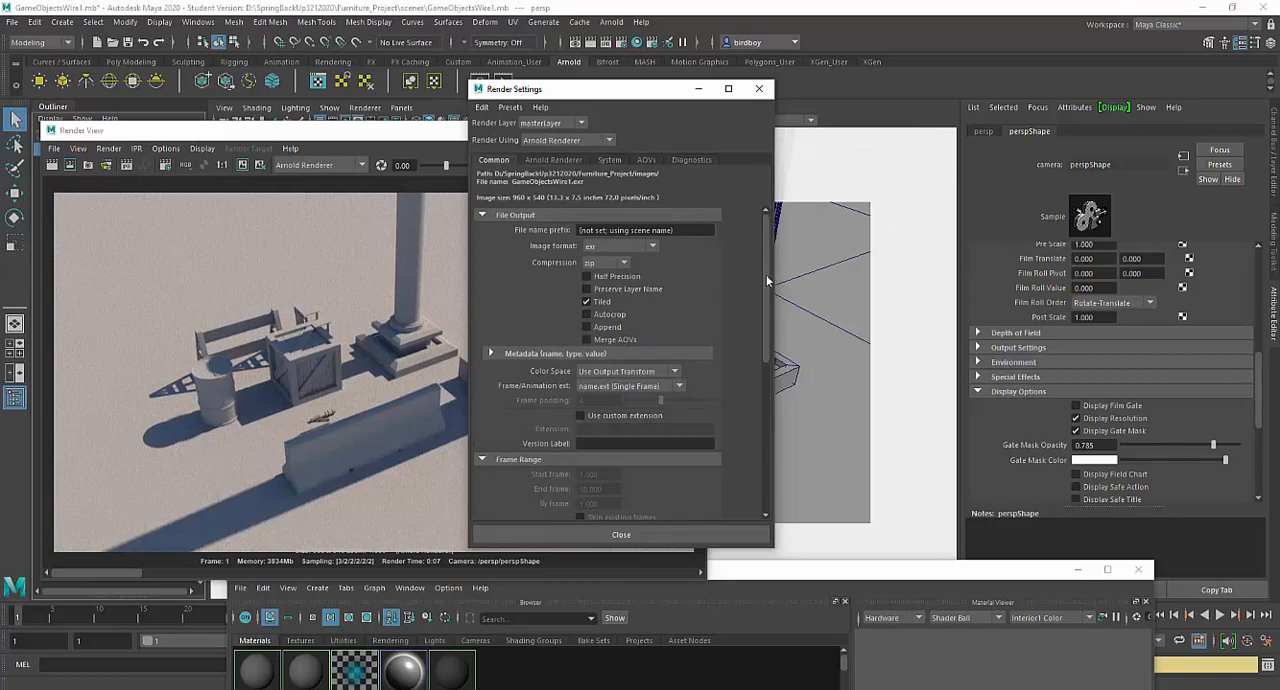
left_click_drag(769, 278, 769, 441)
double_click(594, 389)
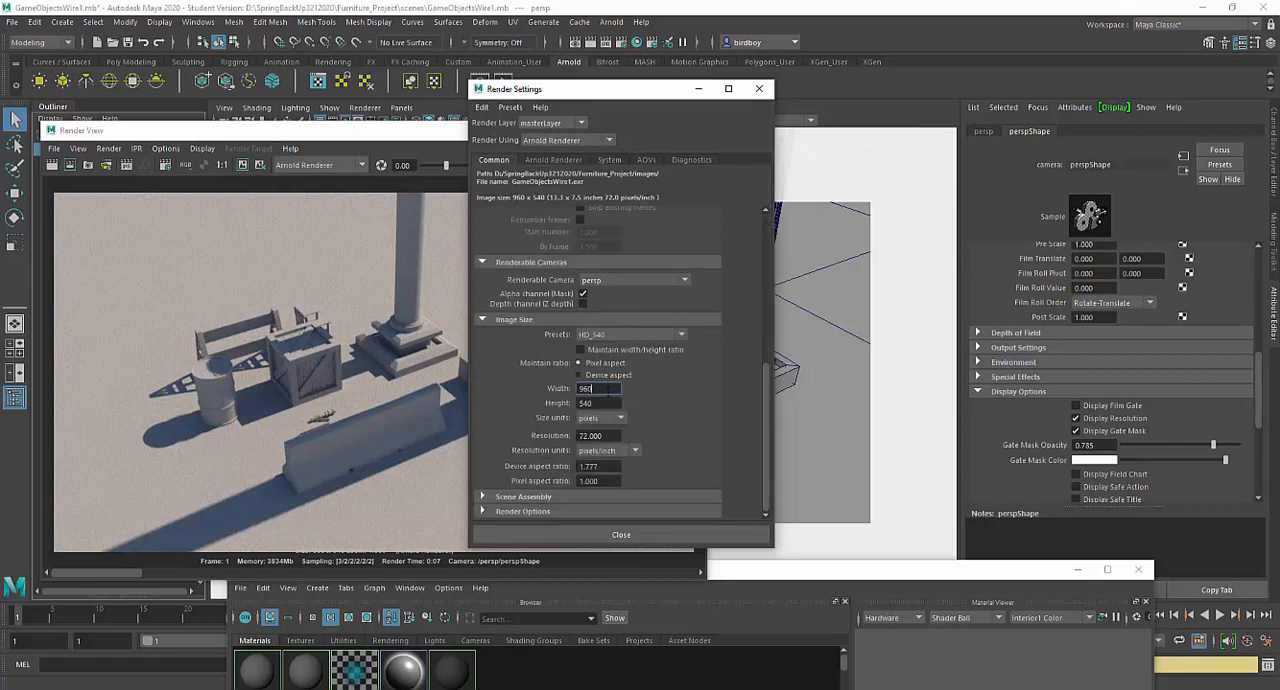
type("2048")
key("Tab")
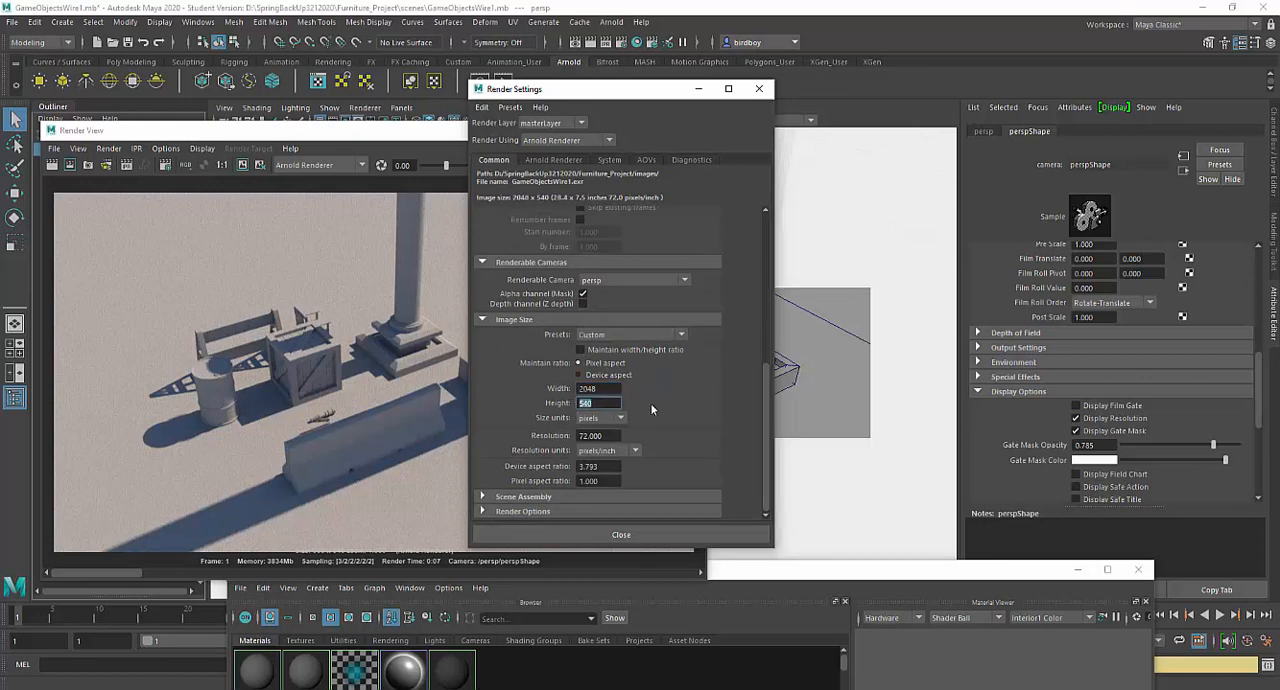
type("1024")
key("Tab")
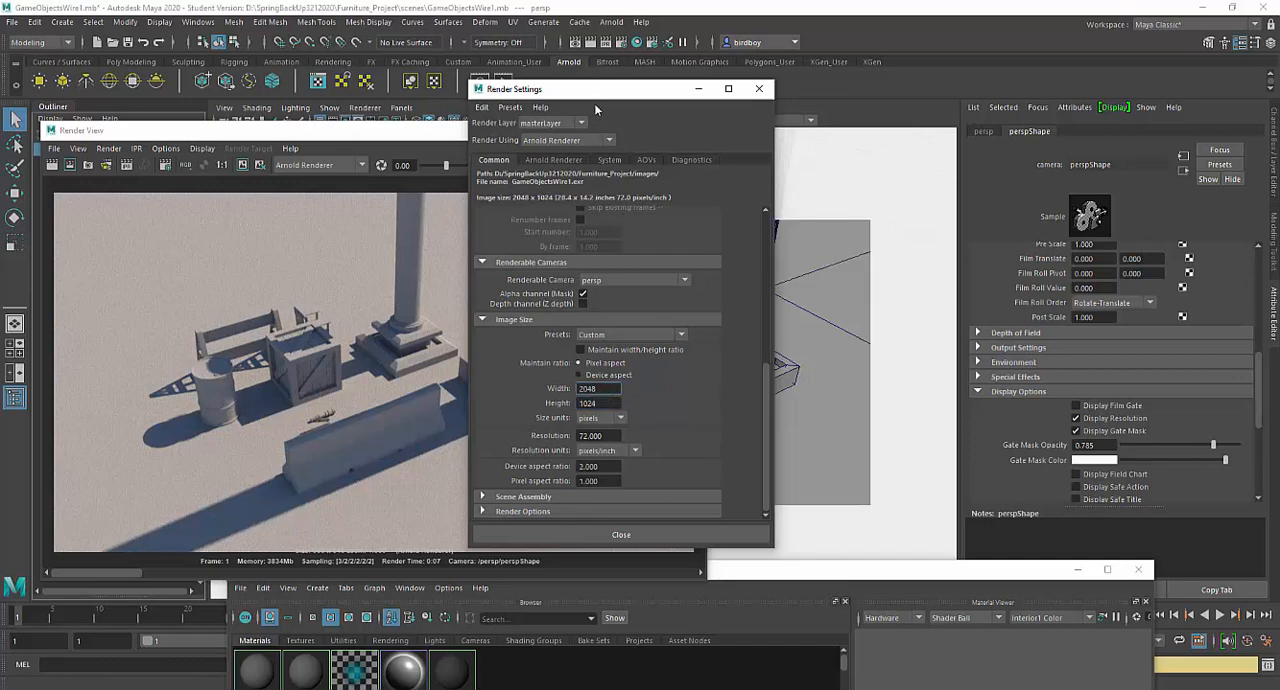
- Recheck the image size and Arnold sampling values, and close Render Settings
left_click_drag(597, 98, 793, 57)
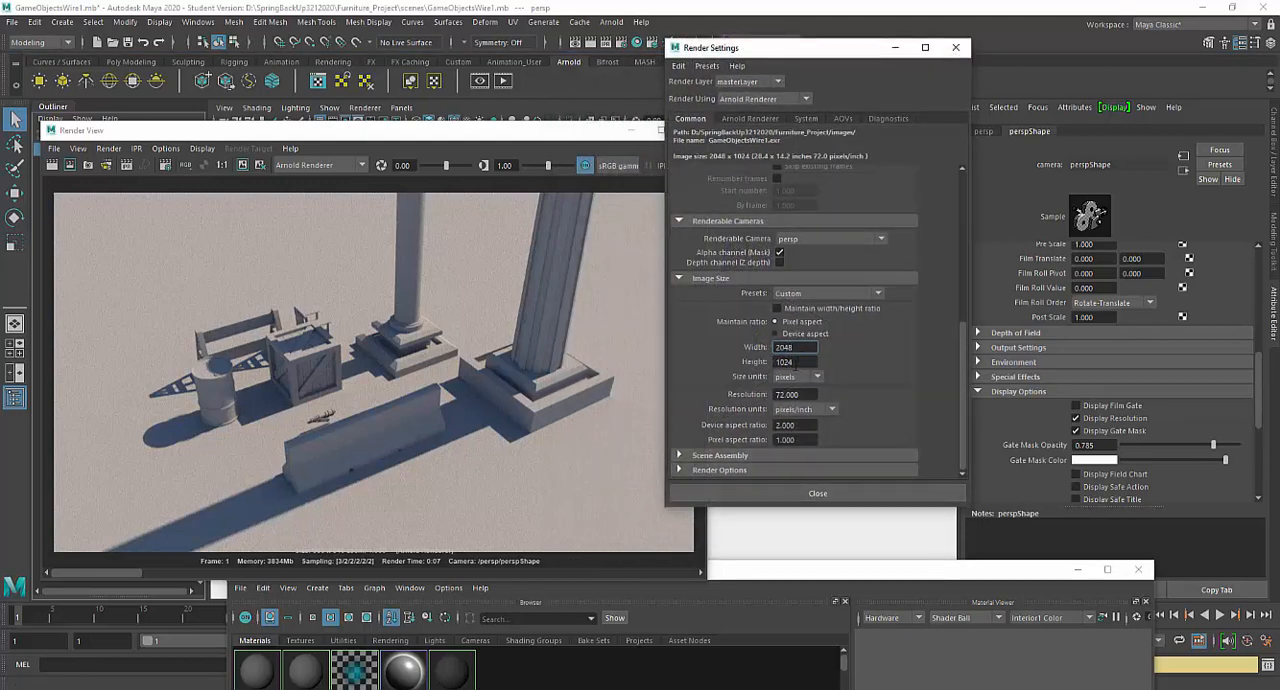
left_click(746, 120)
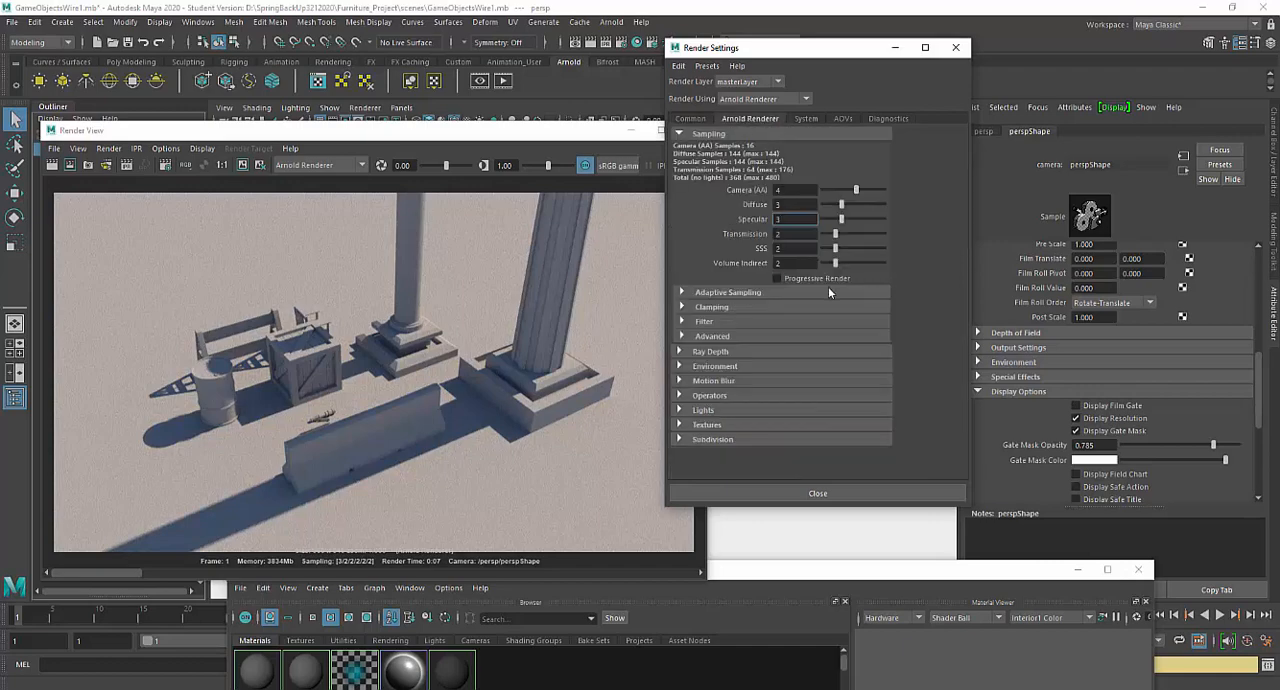
left_click(955, 47)
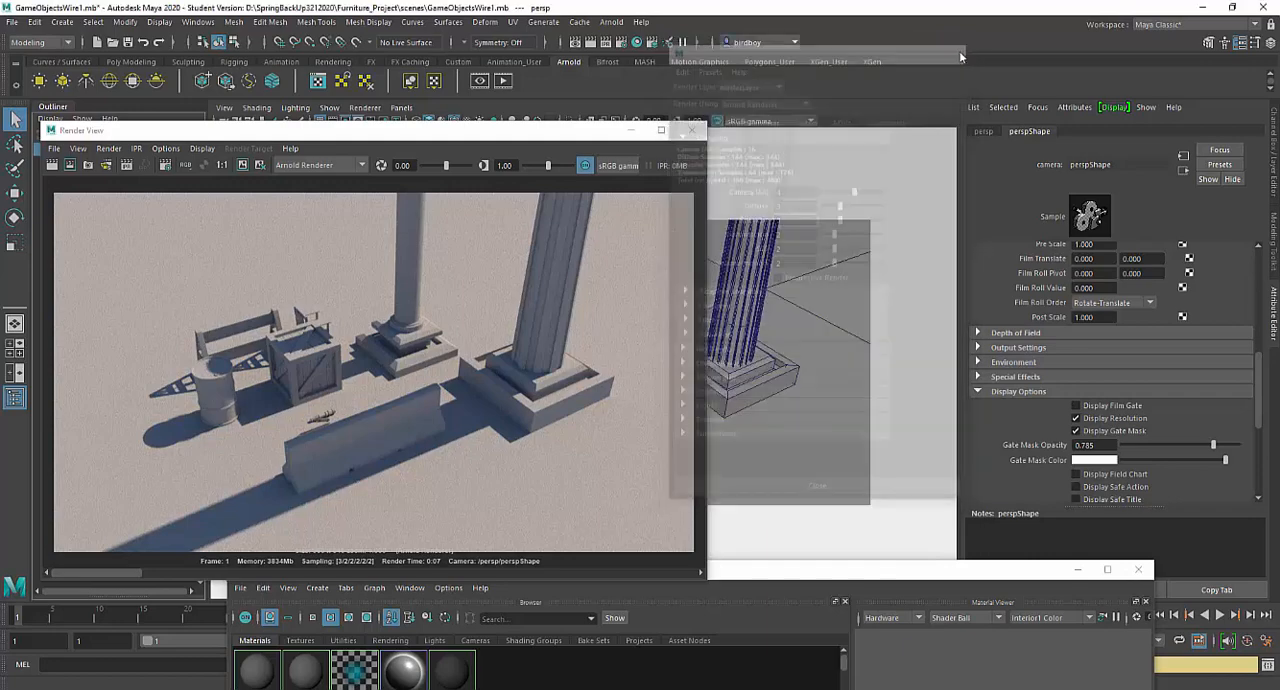
- Keep the current image in Render View and re-render the perspective view with the new settings
left_click_drag(540, 138, 769, 478)
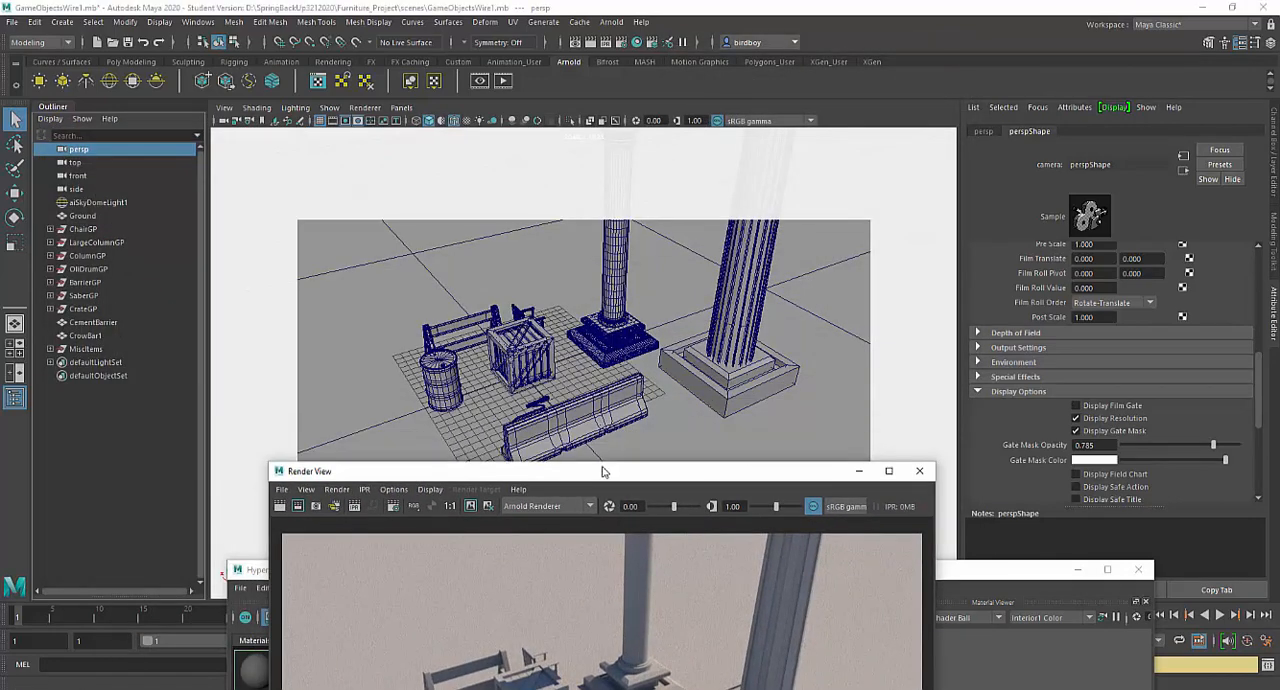
left_click_drag(608, 468, 741, 156)
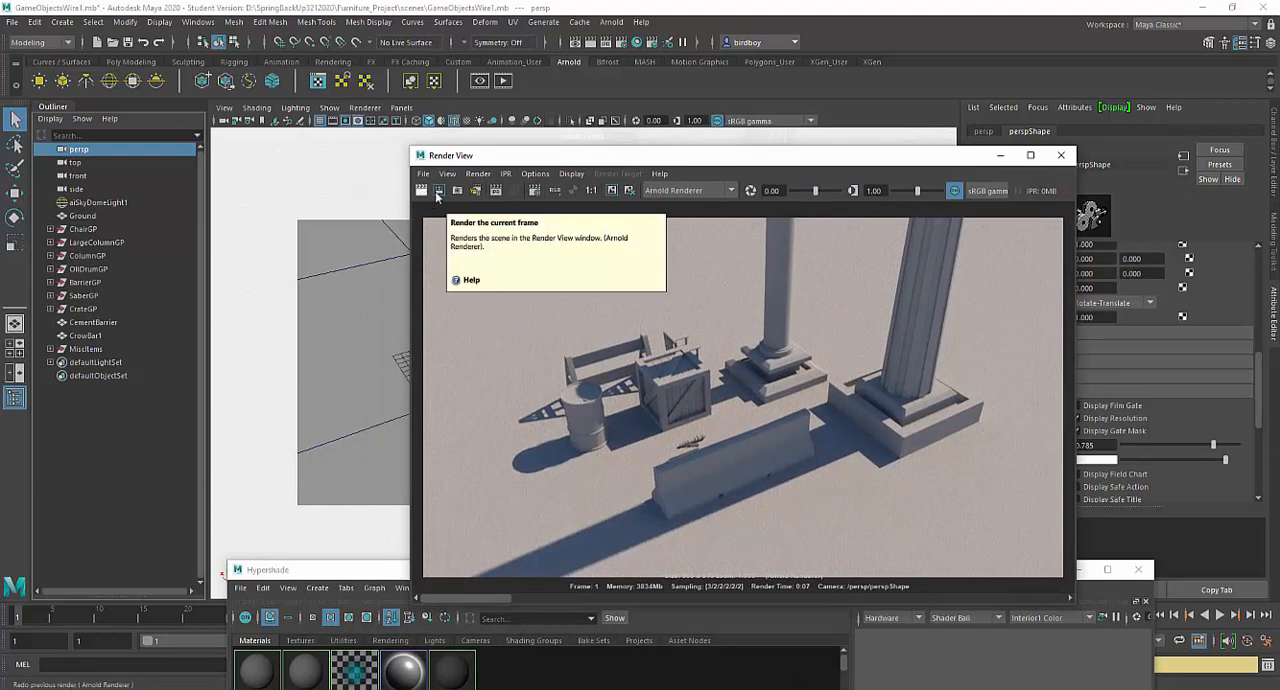
left_click(615, 194)
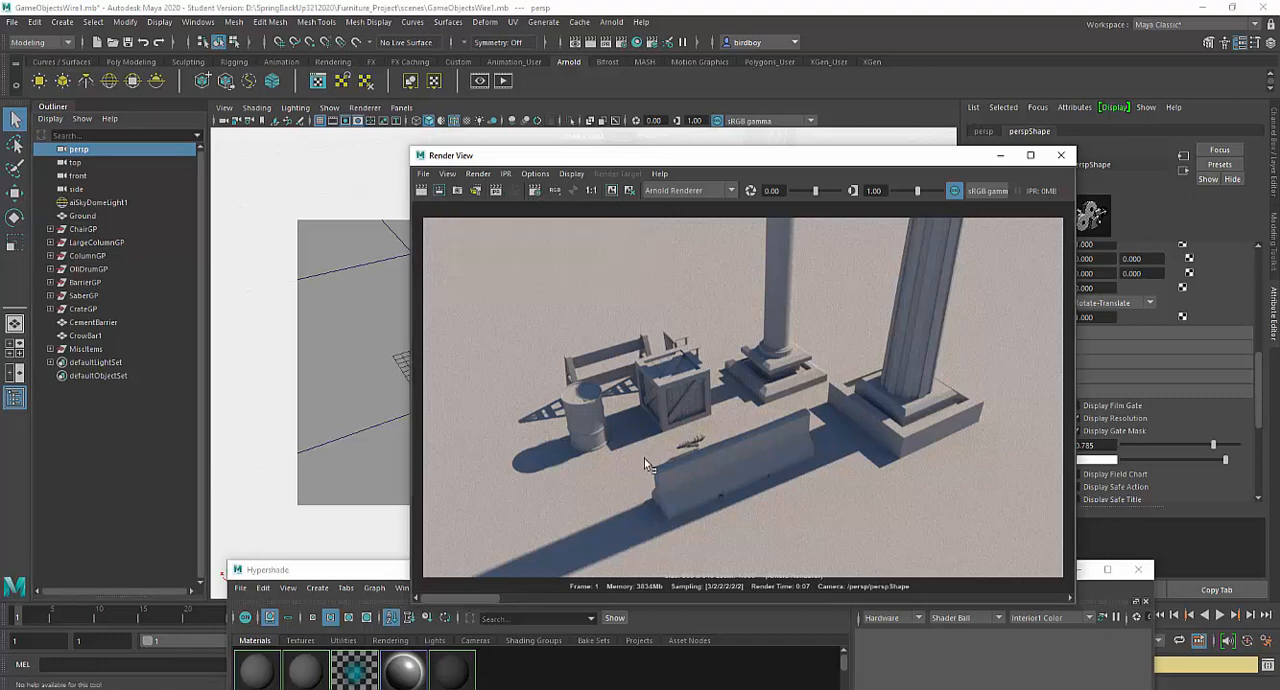
left_click(422, 192)
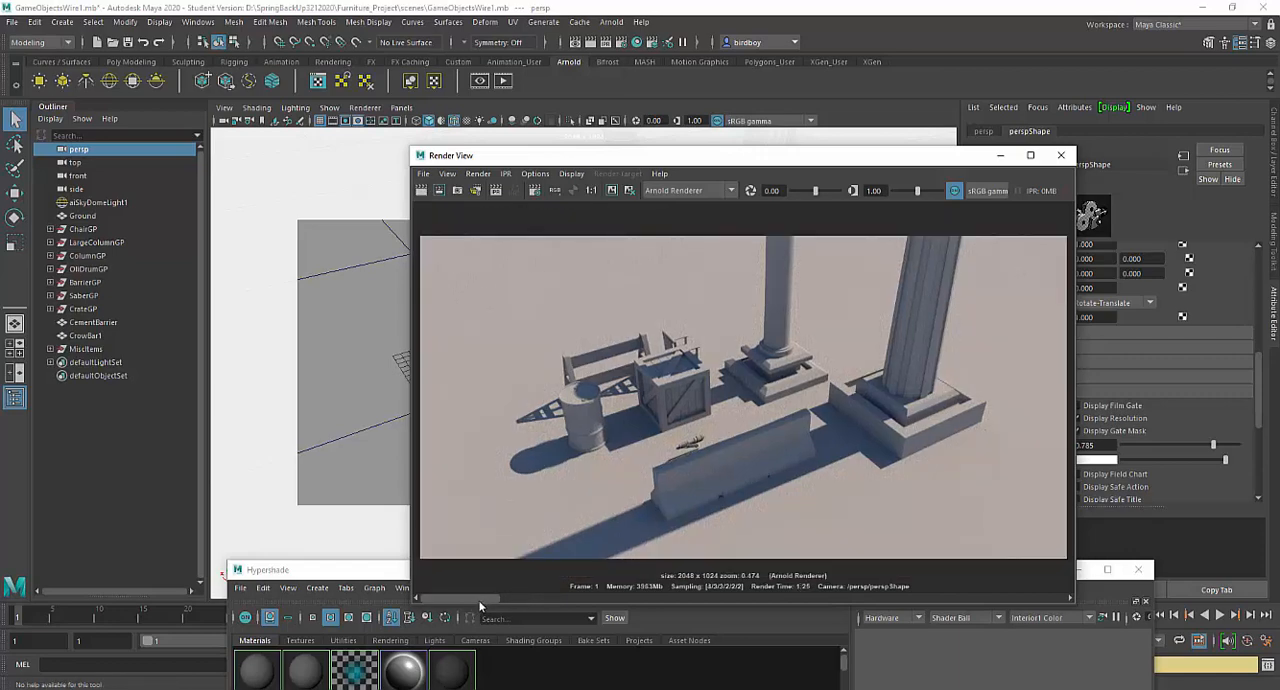
- Compare the new render with the kept image and inspect the crate, barrel and columns up close
mouse_move(473, 599)
left_mouse_down()
mouse_move(520, 599)
mouse_move(462, 598)
mouse_move(534, 599)
mouse_move(461, 606)
left_mouse_up()
scroll(669, 387, "up", 6)
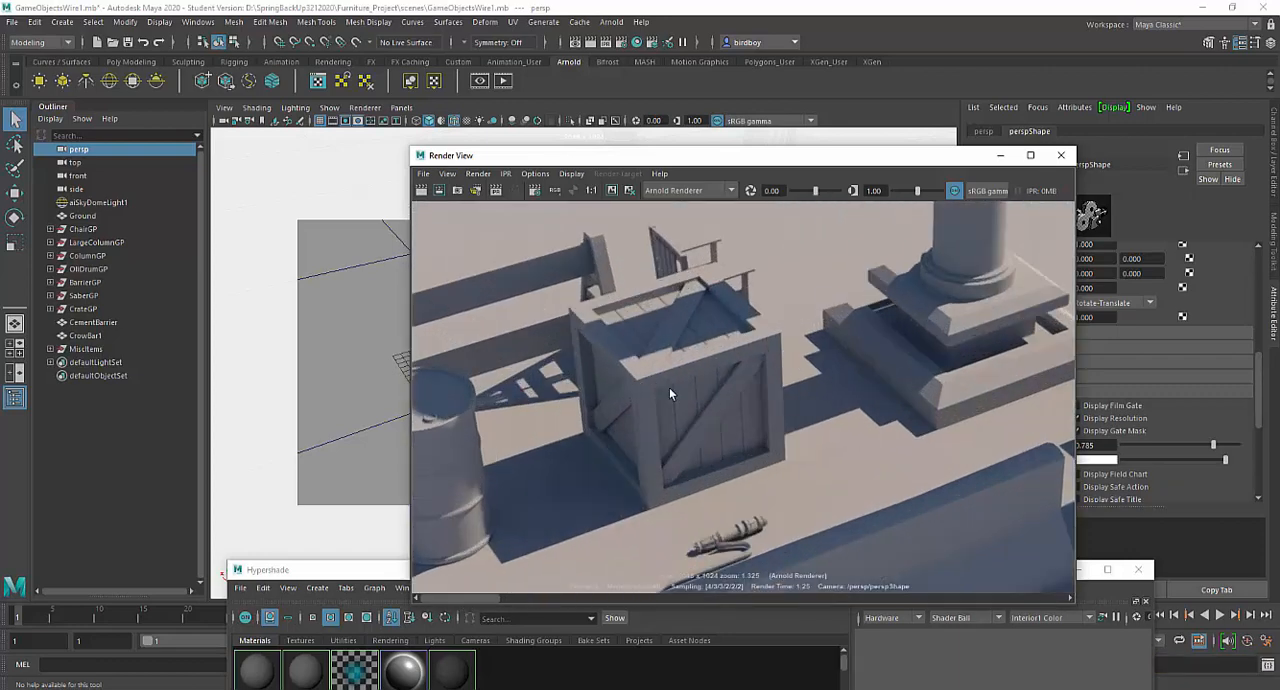
left_click_drag(484, 595, 446, 597)
scroll(647, 477, "down", 4)
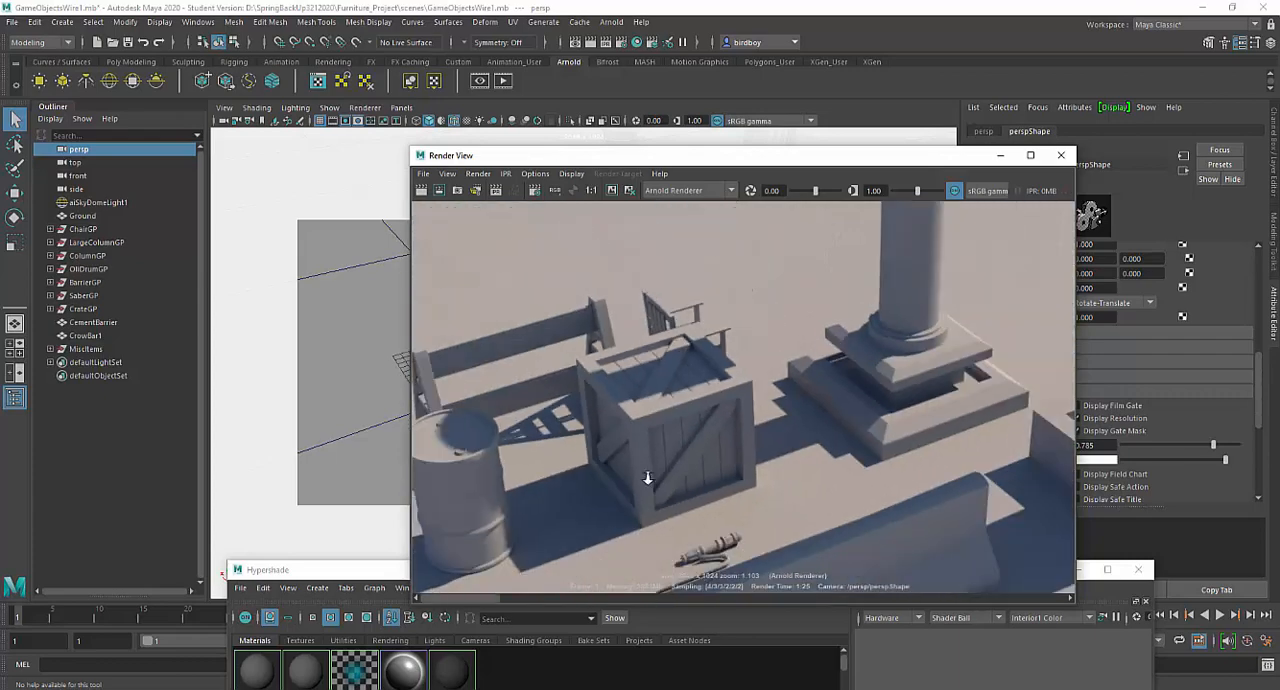
scroll(647, 478, "down", 5)
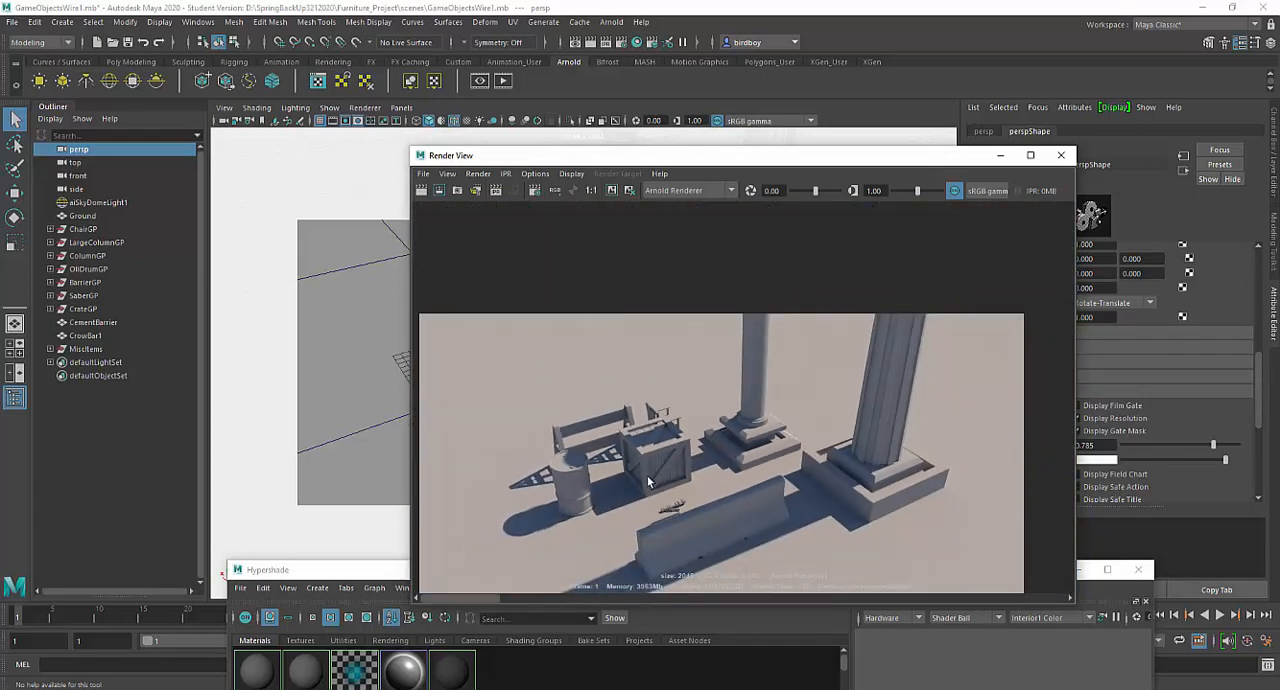
scroll(647, 481, "up", 3)
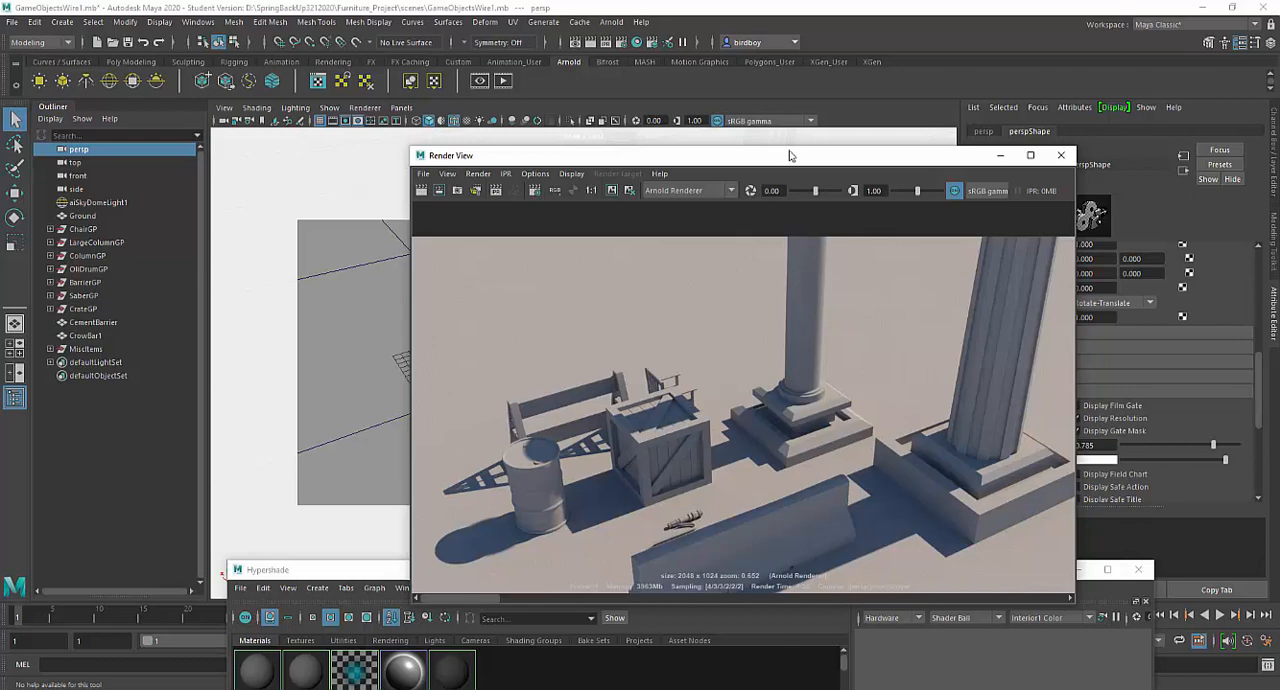
- Create an aiAmbientOcclusion material from the Arnold shaders in the Hypershade
left_click_drag(789, 155, 981, 465)
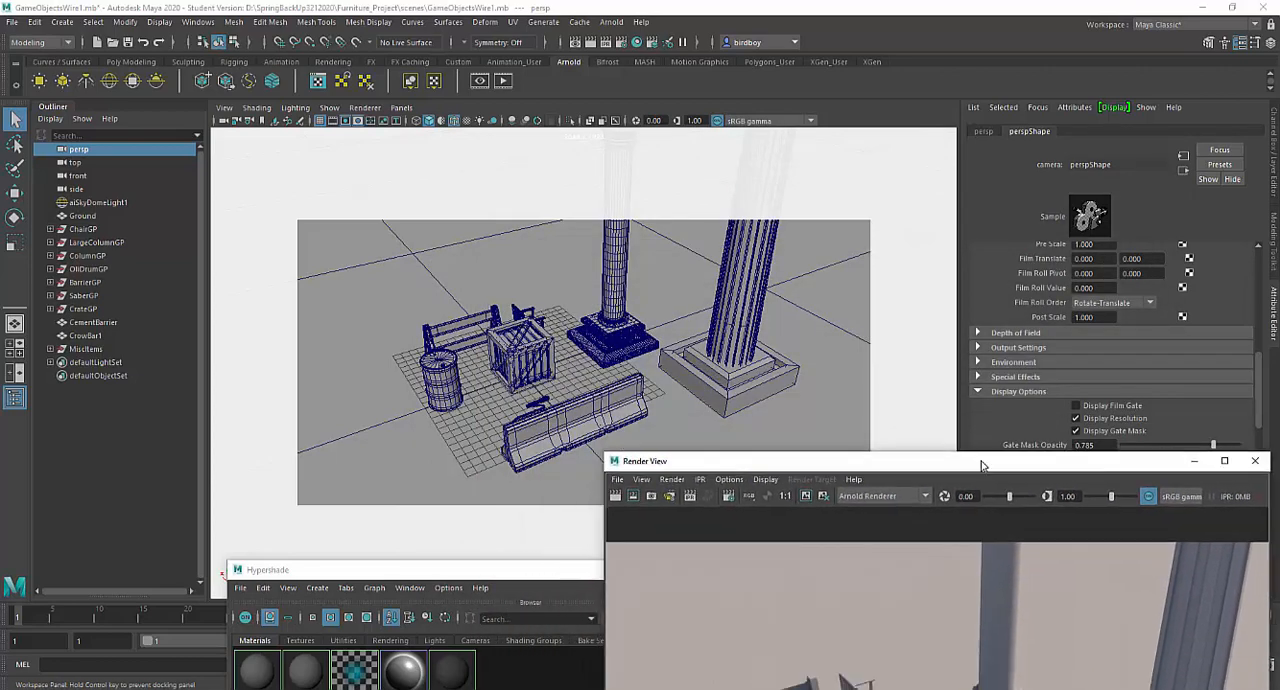
left_click_drag(500, 569, 514, 13)
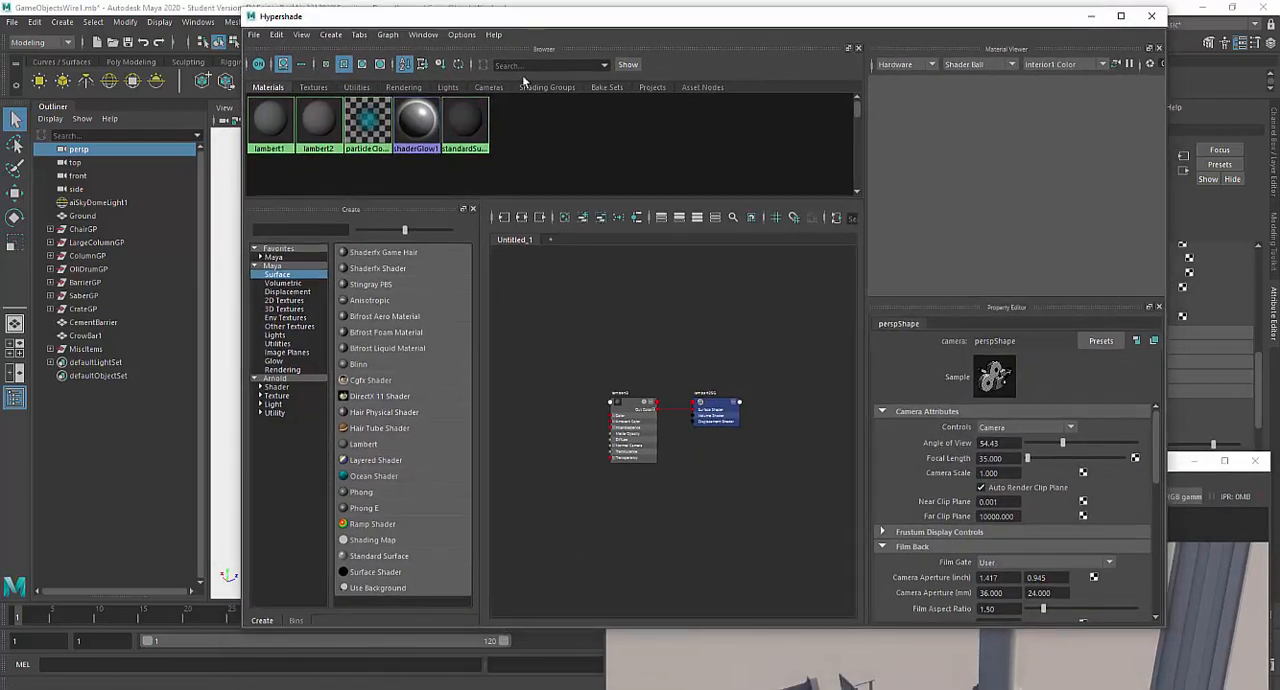
left_click(278, 387)
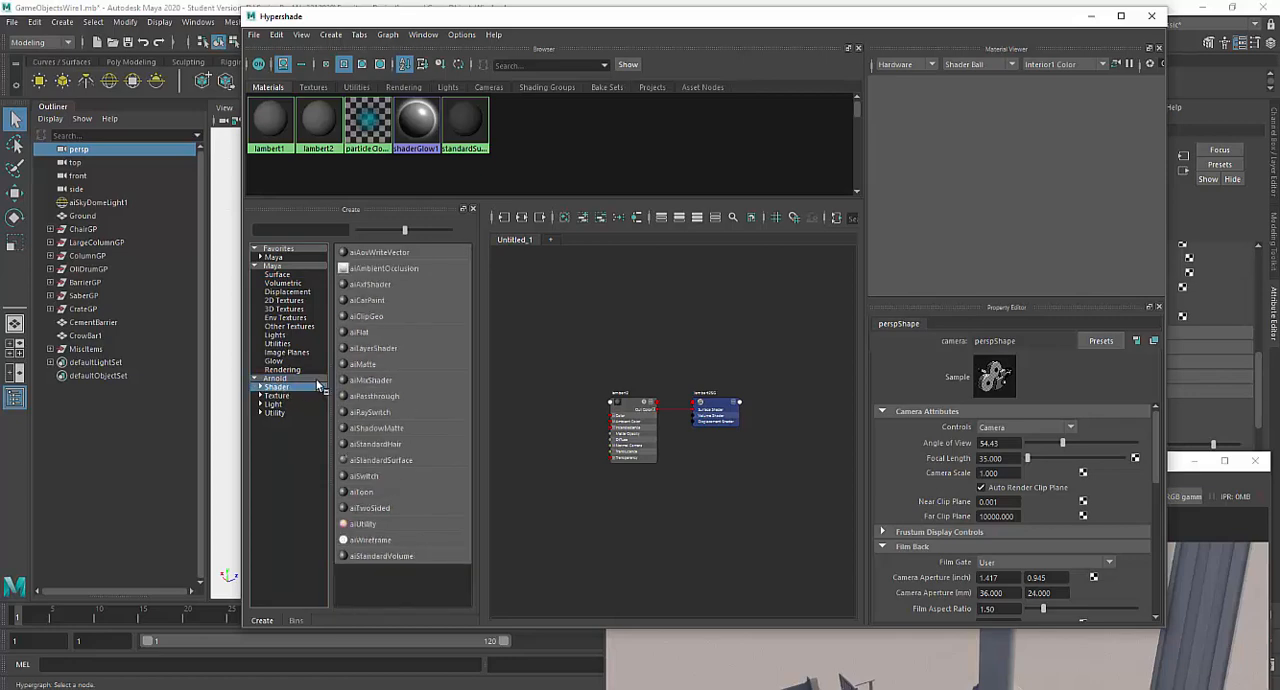
left_click(396, 270)
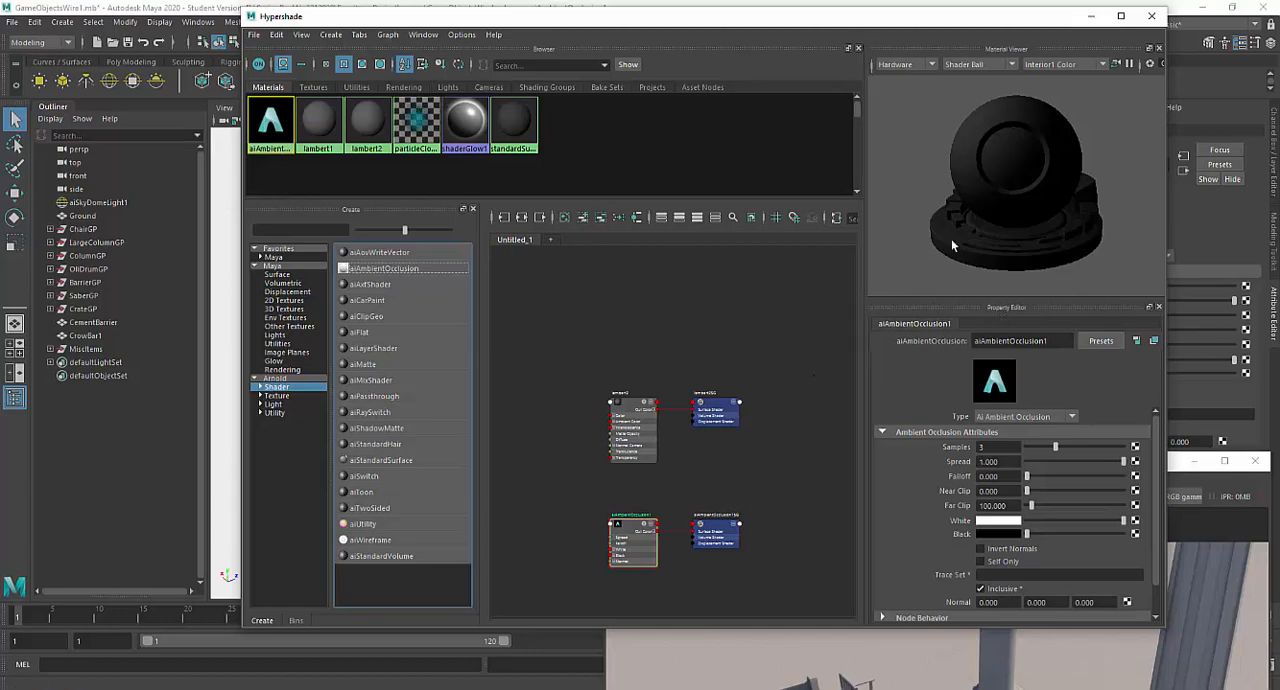
- Box-select the props together with the ground and assign the existing aiAmbientOcclusion1 material to them
left_click_drag(712, 18, 736, 525)
left_click_drag(352, 256, 792, 456)
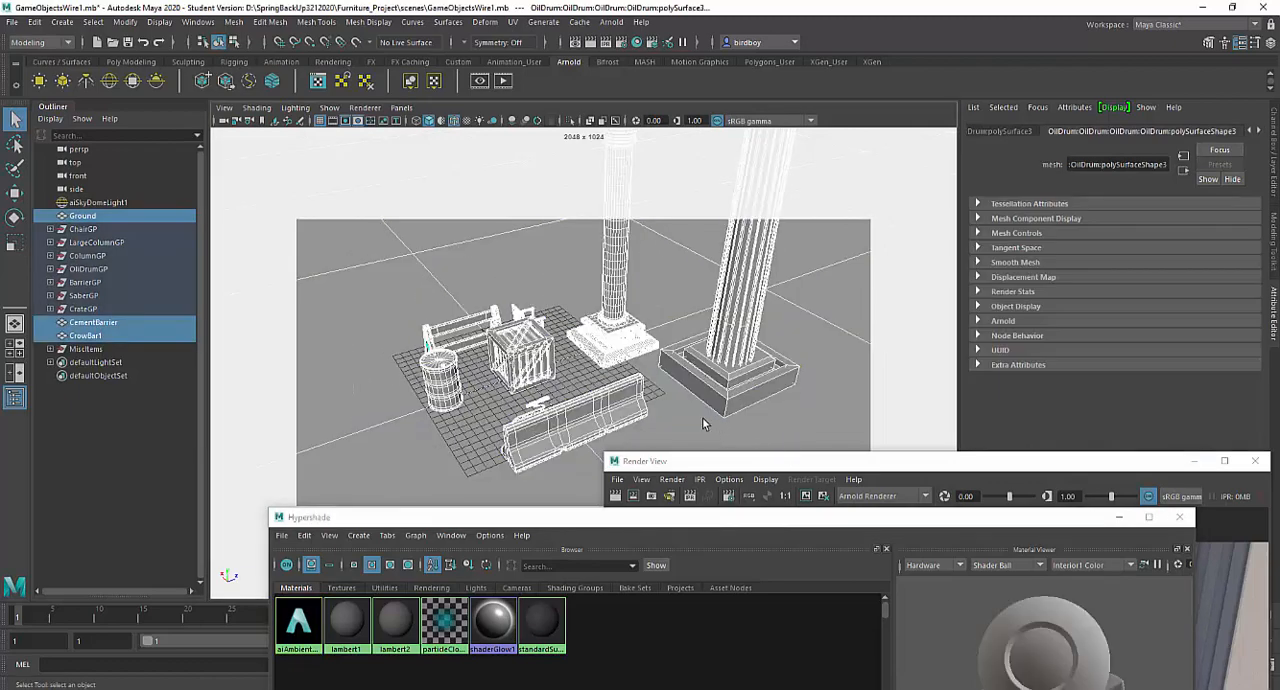
right_click(543, 190)
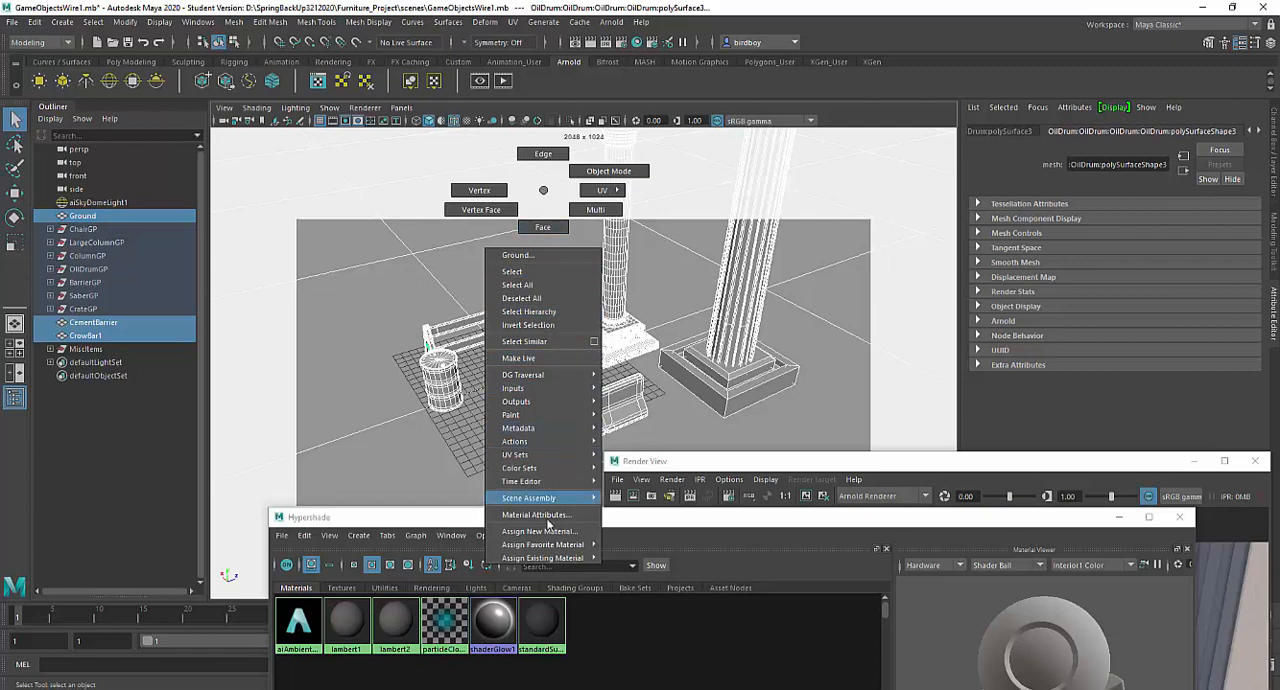
mouse_move(550, 558)
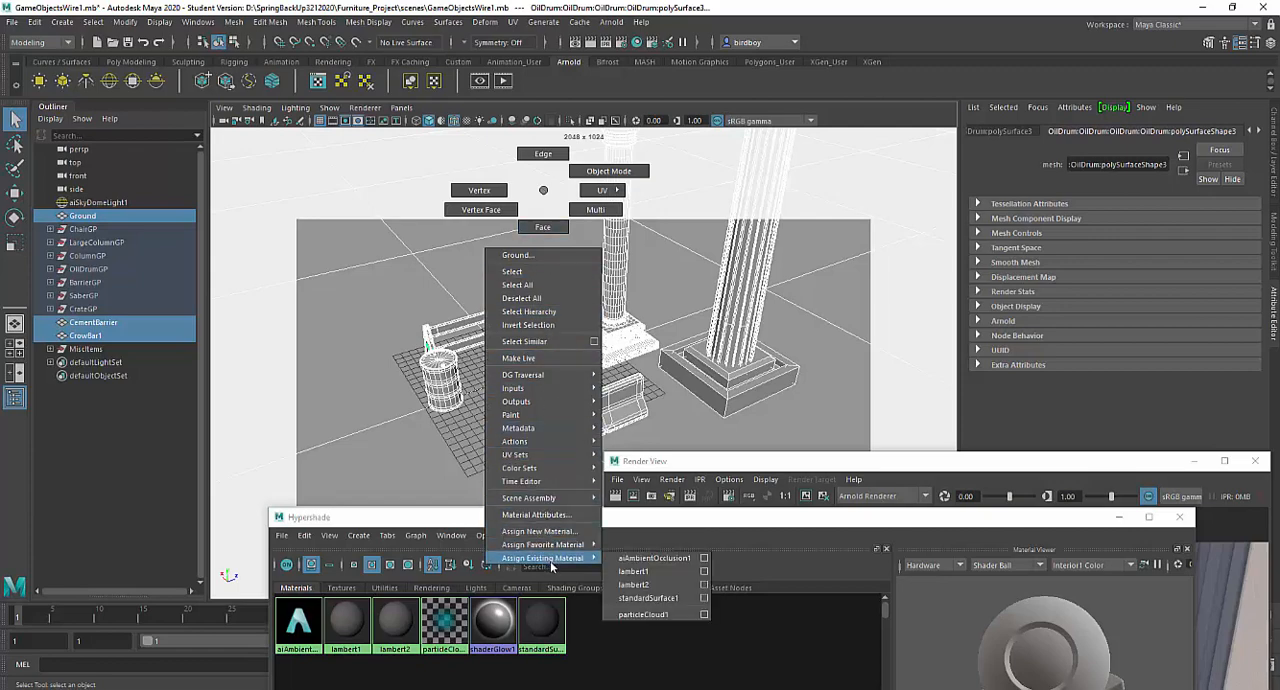
left_click(623, 558)
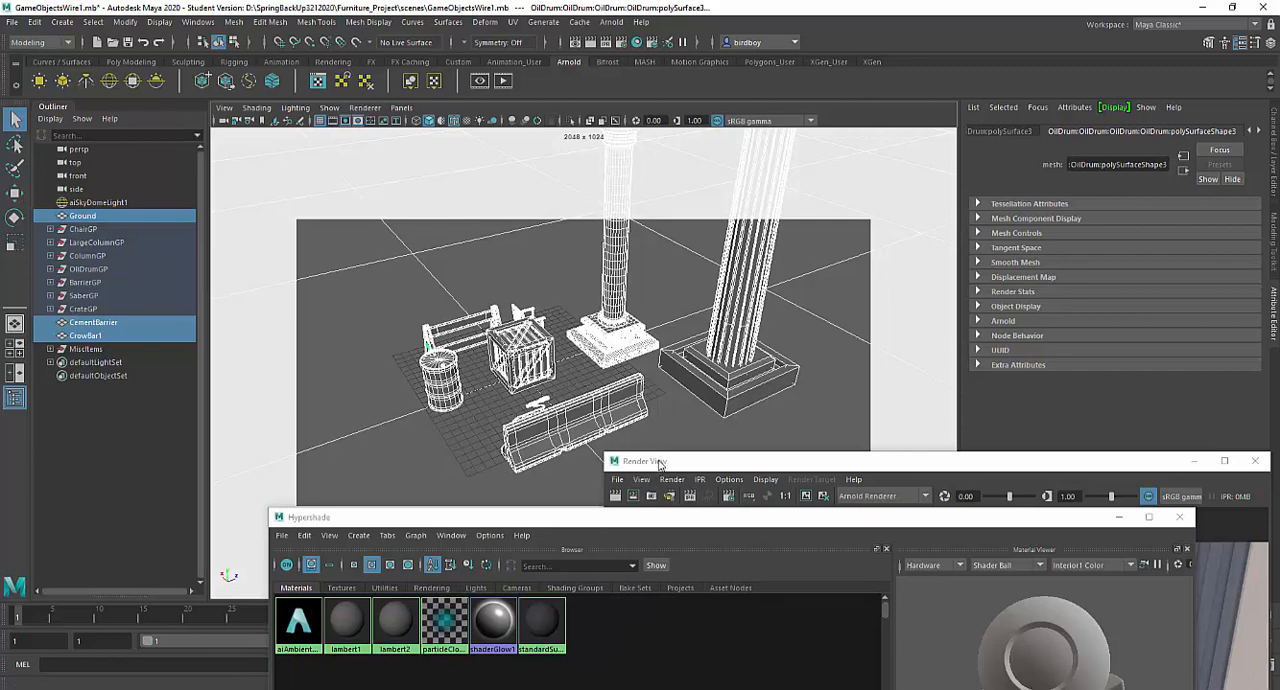
- Re-render the perspective view with the ambient occlusion material and compare it with the earlier Lambert render
left_click_drag(657, 462, 350, 86)
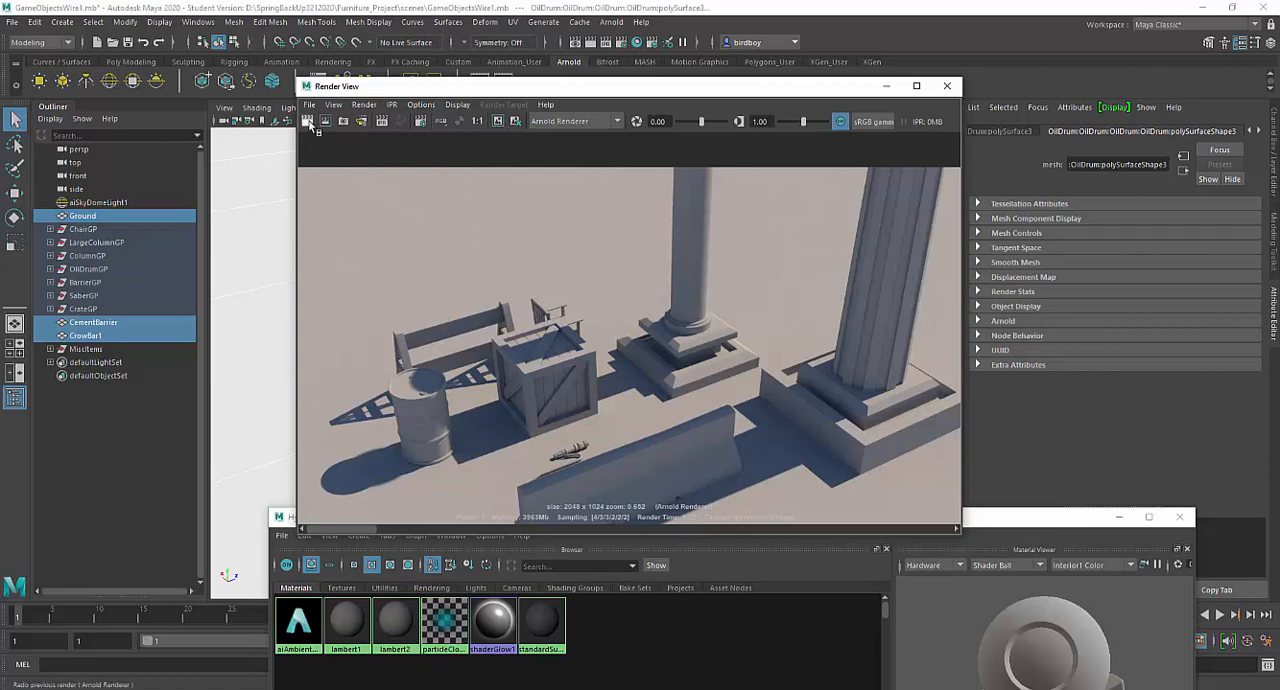
left_click(309, 121)
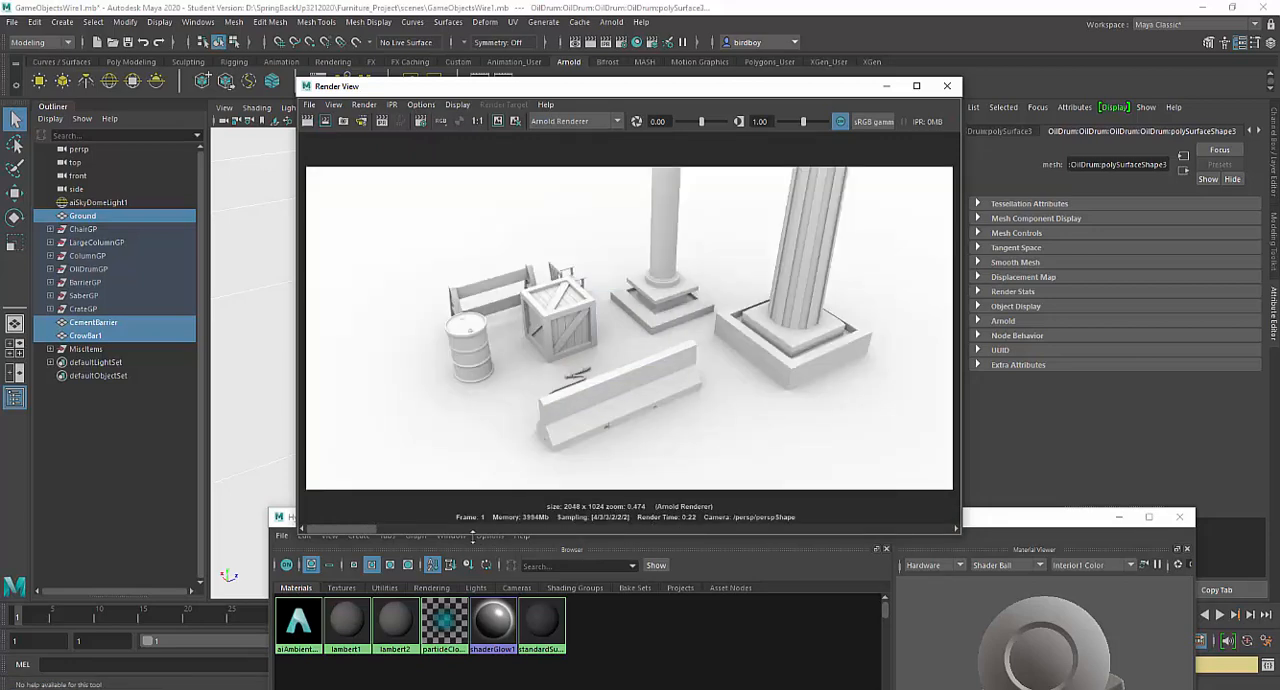
left_click(400, 529)
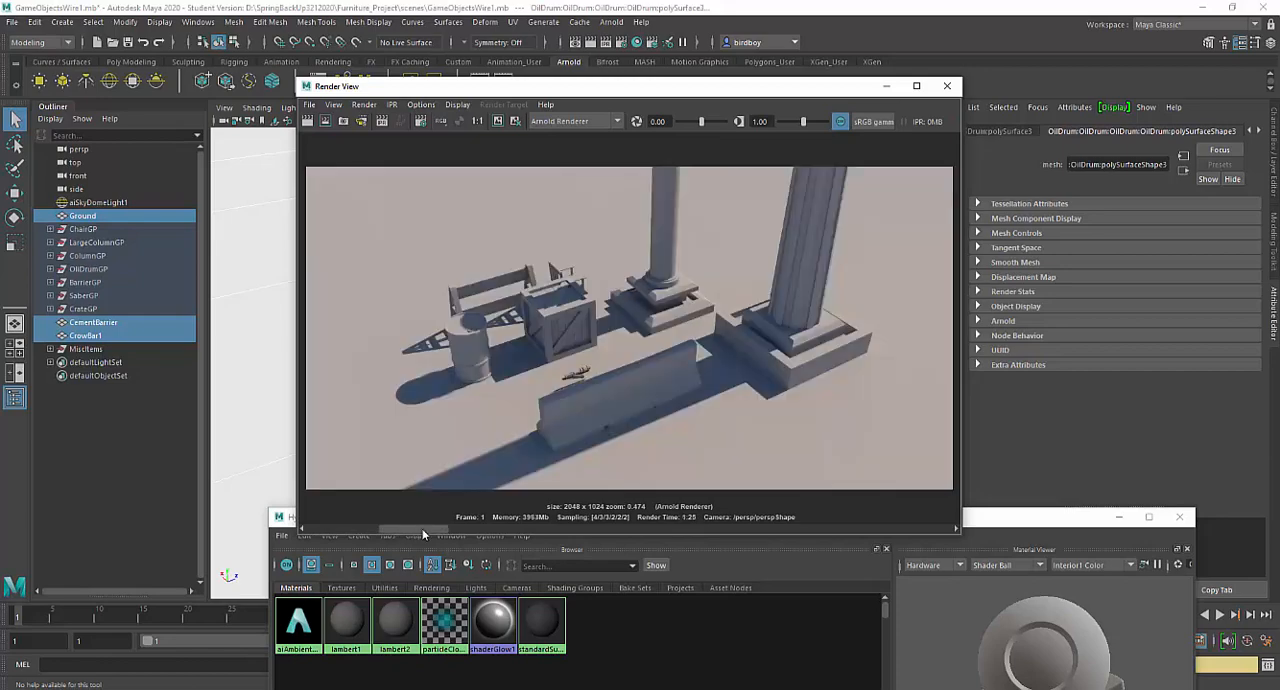
left_click(350, 530)
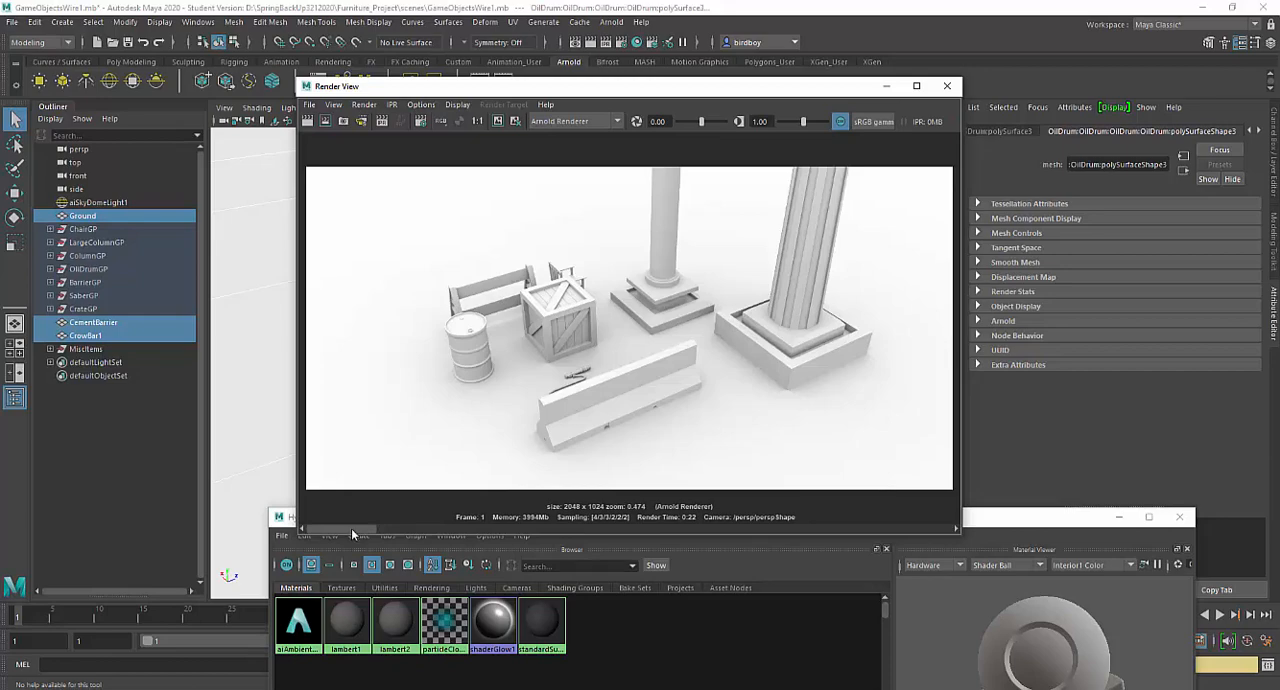
left_click_drag(351, 529, 323, 523)
- Start saving the ambient occlusion render as an image, with the save mode Color Managed Image - View Transform
left_click(310, 106)
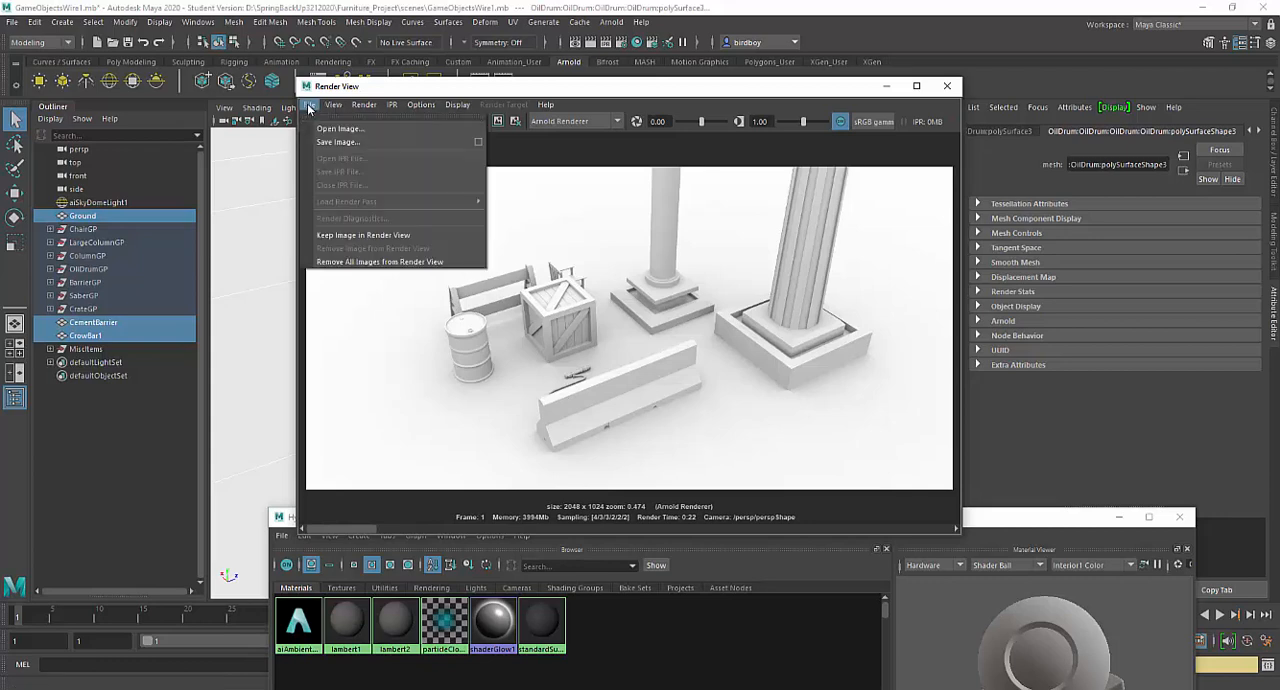
left_click(330, 142)
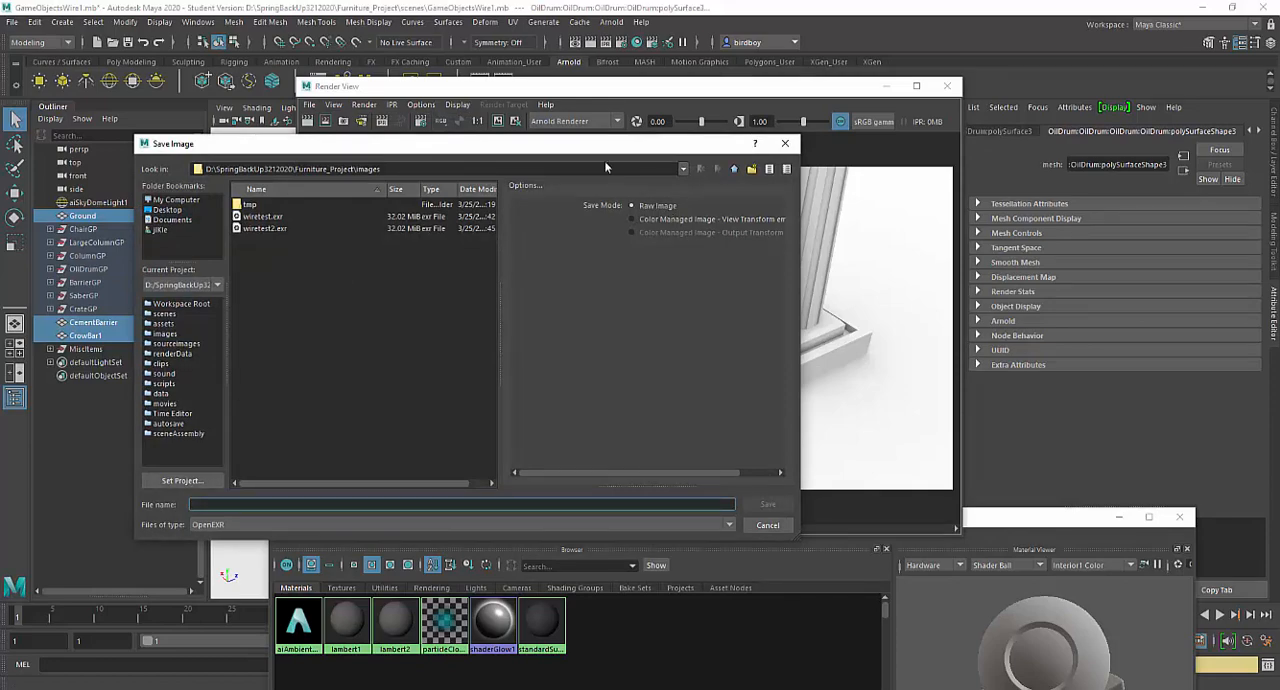
left_click_drag(597, 147, 707, 198)
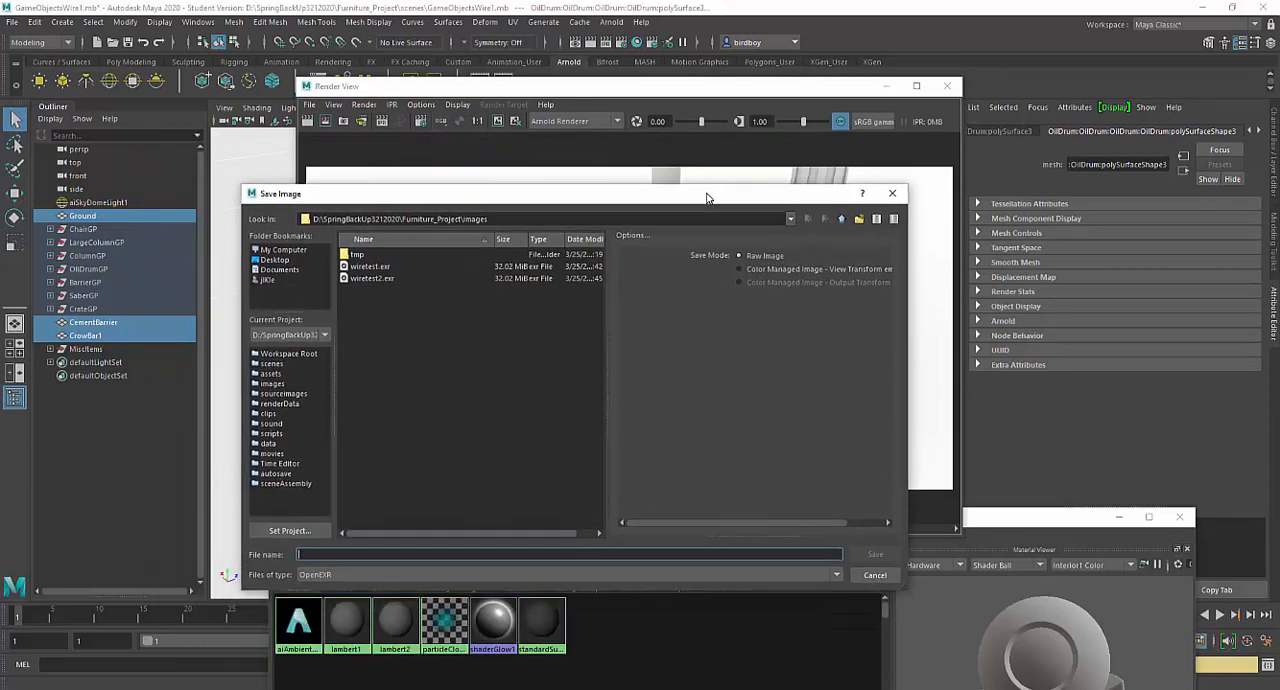
left_click(739, 255)
left_click_drag(674, 197, 652, 71)
- Set the file type of the saved render to JPEG
left_click(517, 449)
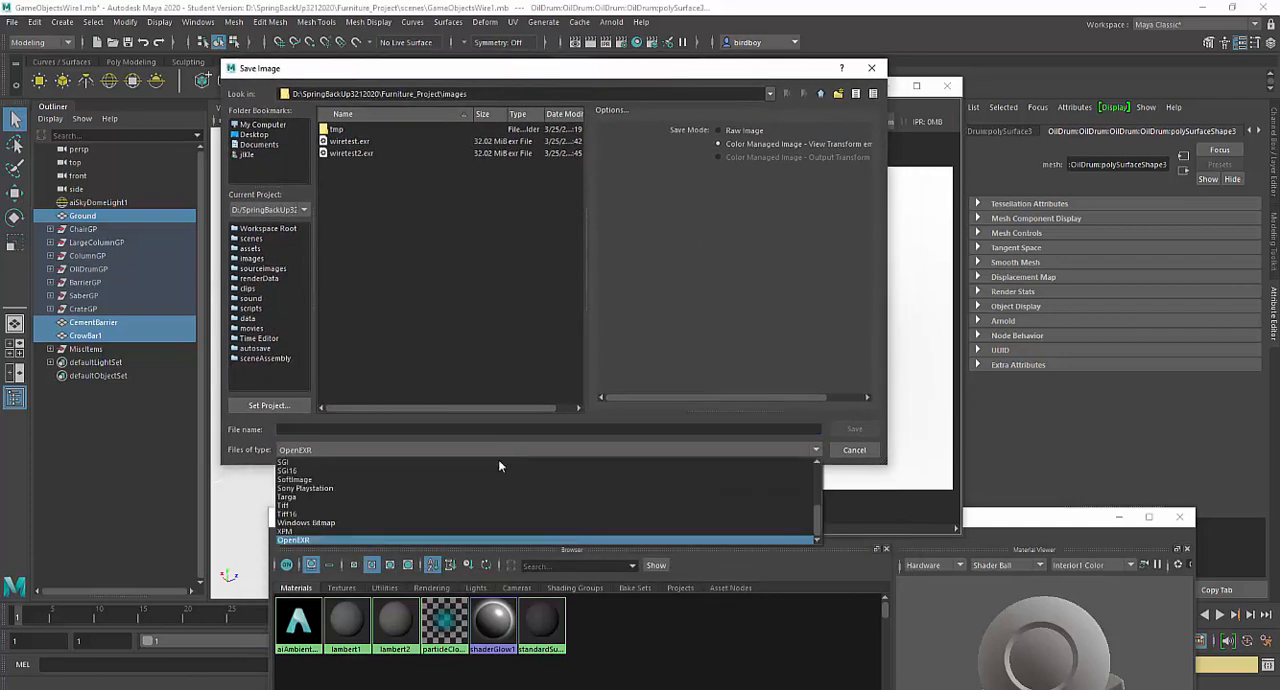
scroll(394, 493, "up", 3)
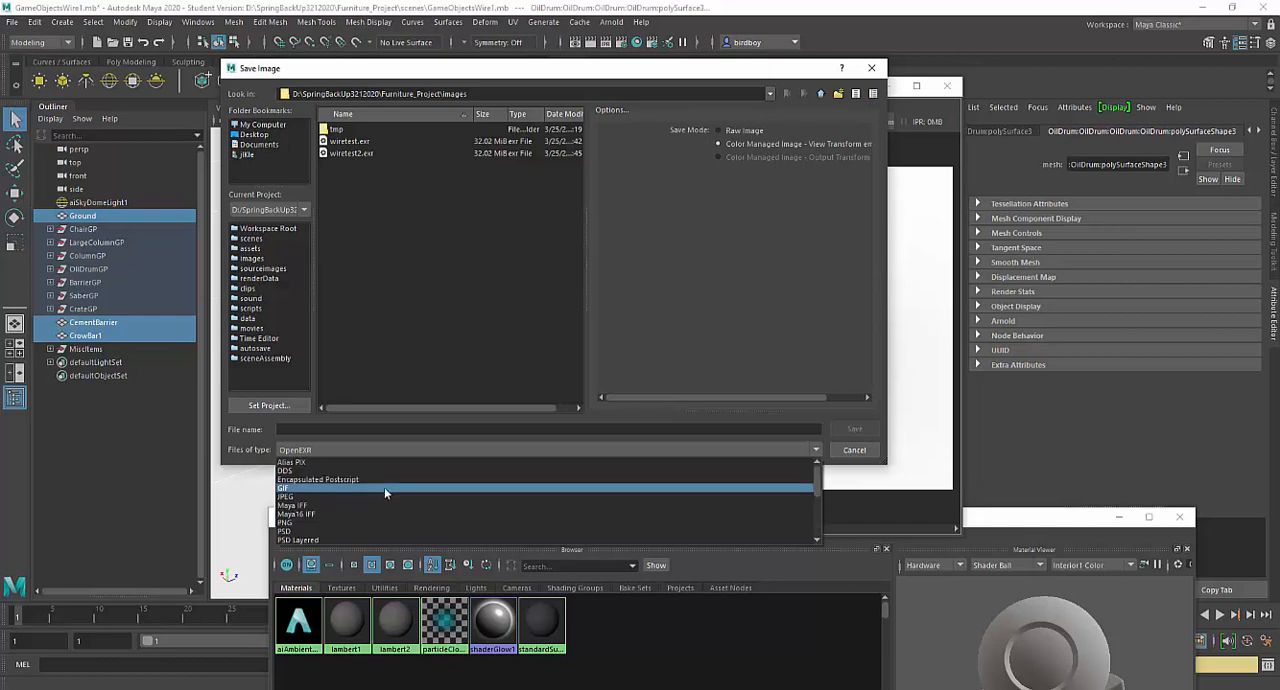
left_click(371, 496)
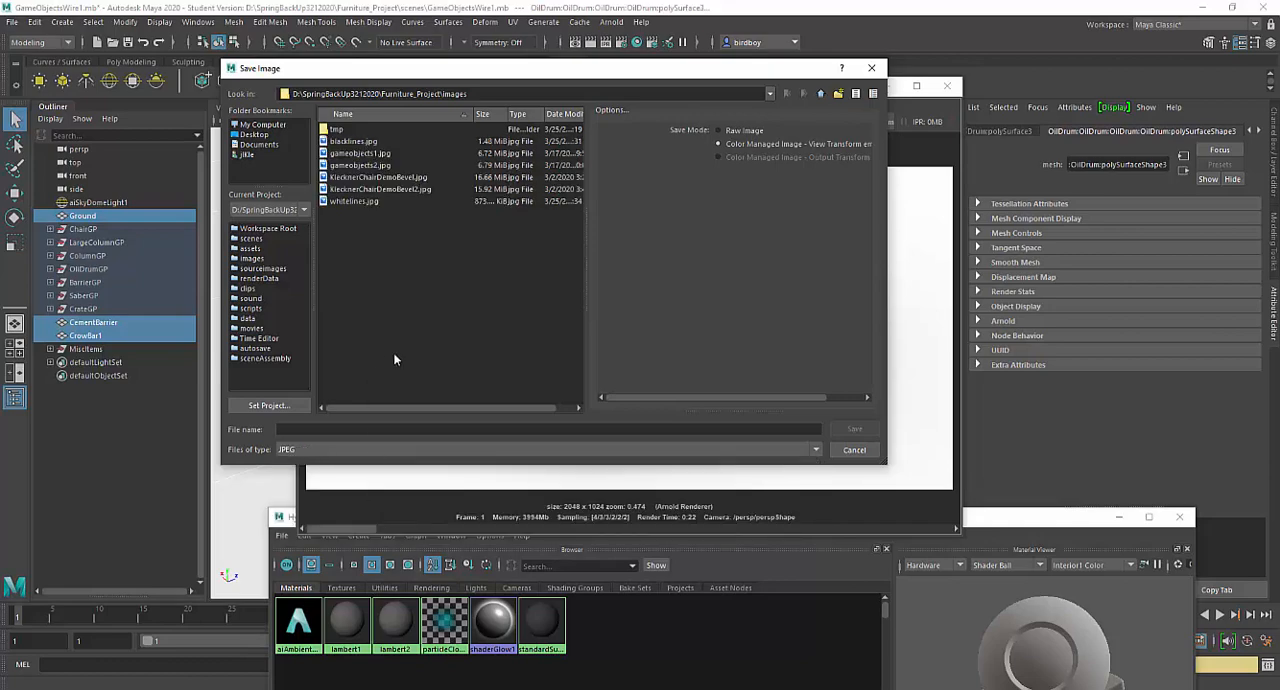
- Try OpenEXR as the file type for the render, and close the Save Image dialog without saving
left_click_drag(465, 70, 528, 62)
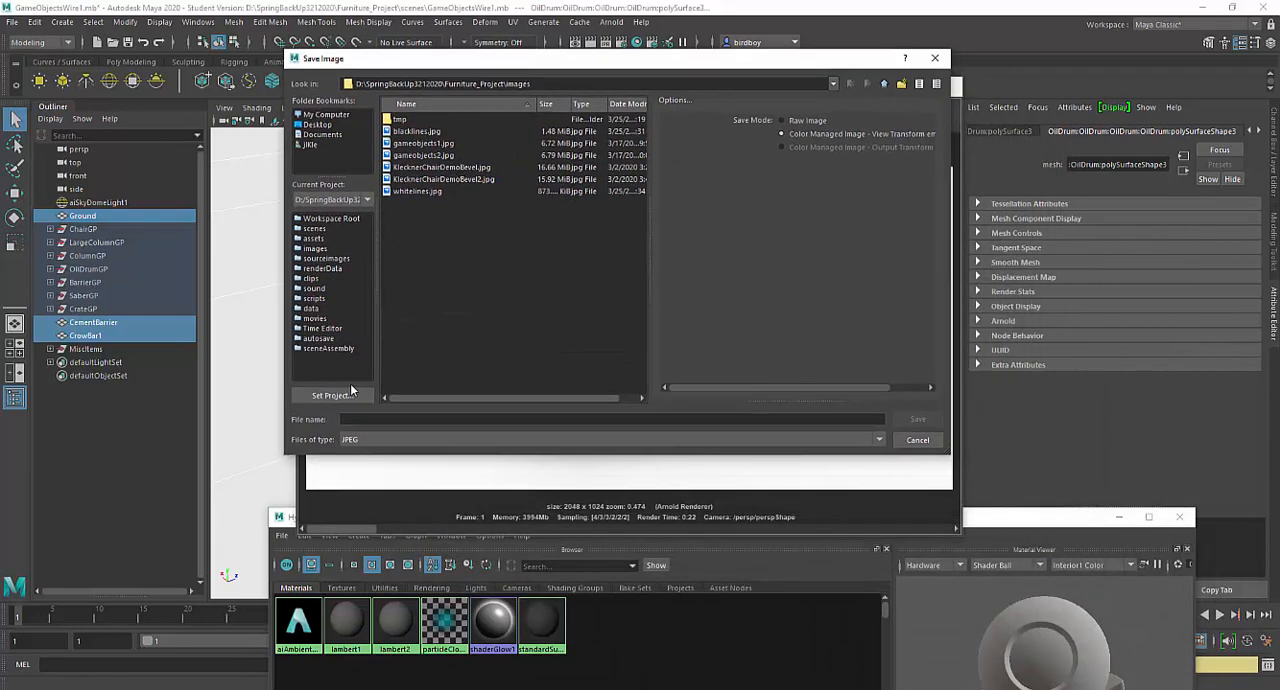
left_click(516, 439)
scroll(480, 509, "down", 3)
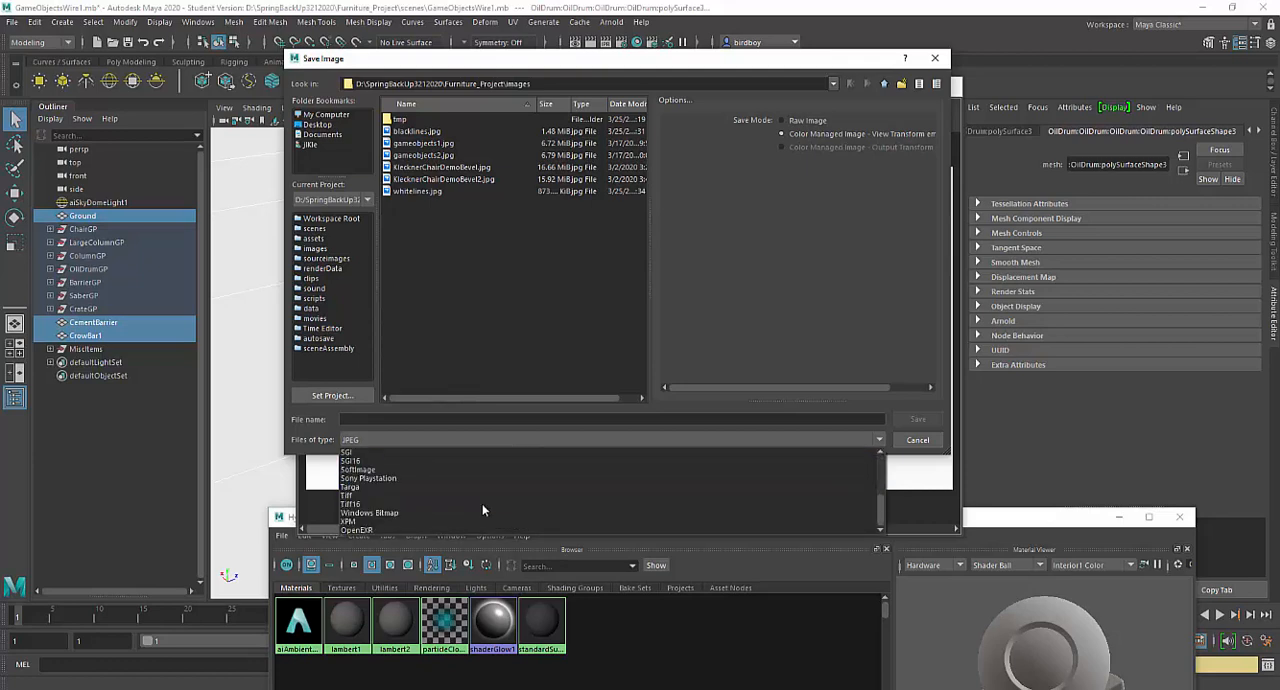
left_click(403, 529)
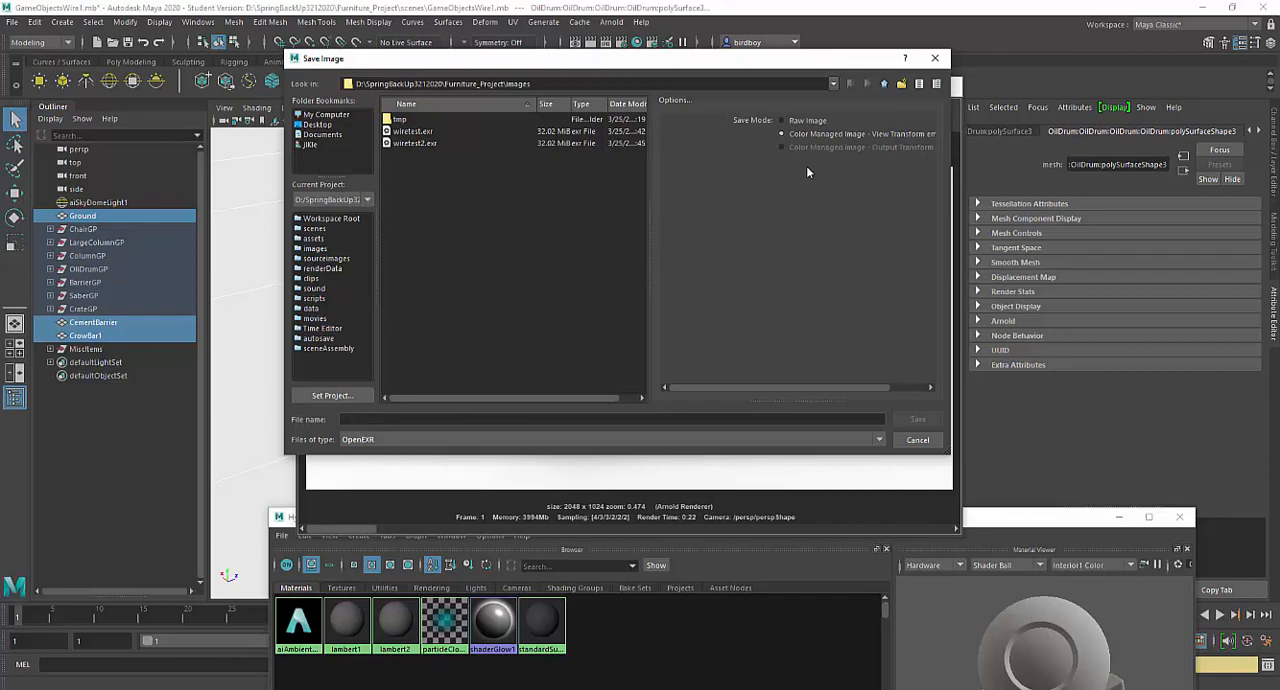
left_click(932, 62)
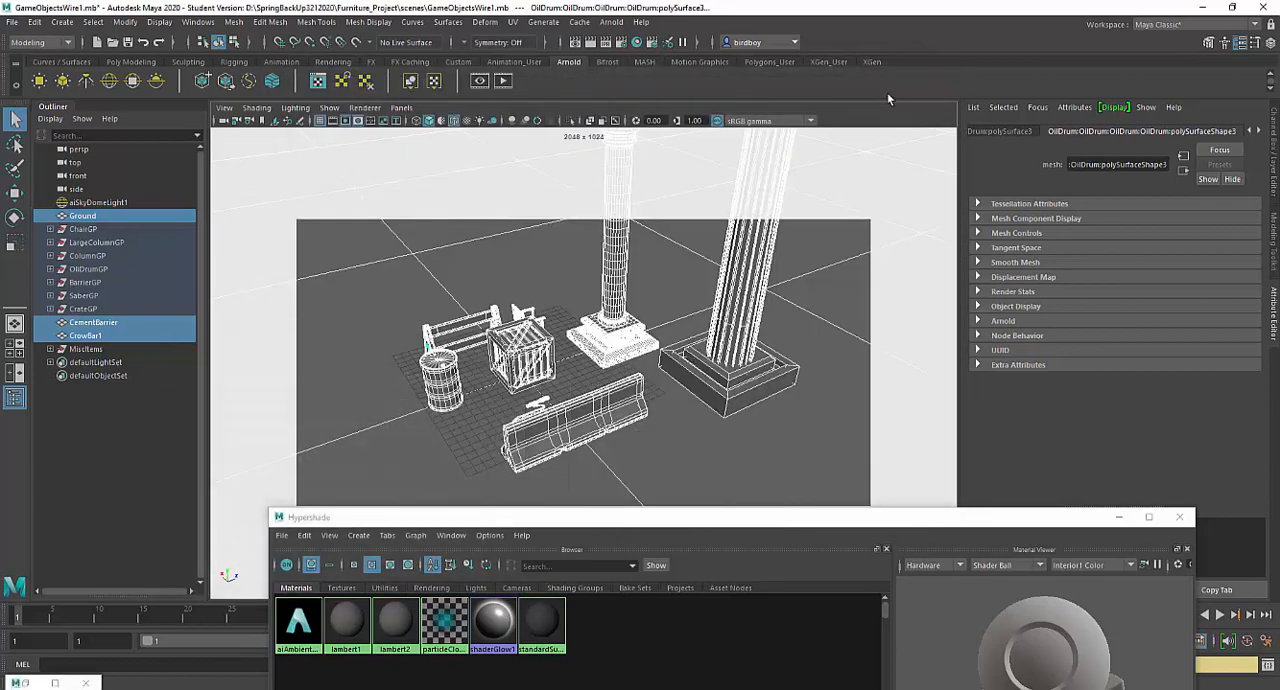
- Create an Arnold aiStandardSurface material in the Hypershade and name it WhiteWire
left_click(887, 87)
left_click_drag(723, 517, 644, 91)
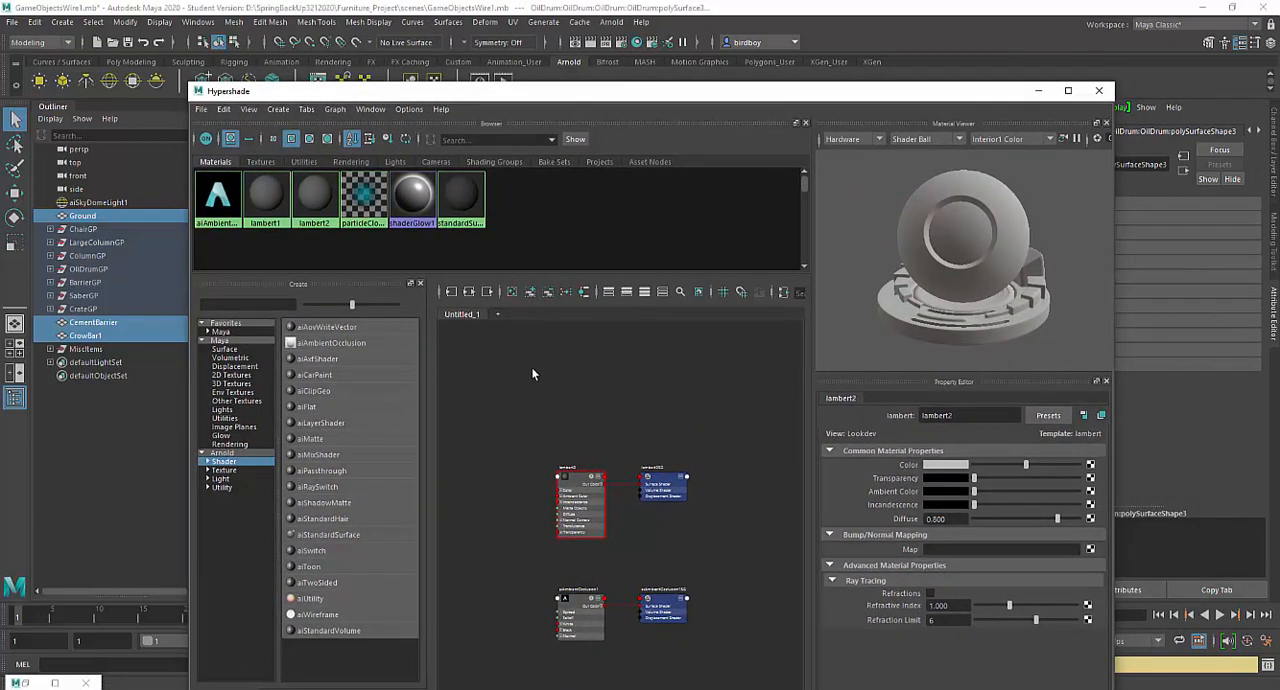
left_click(223, 454)
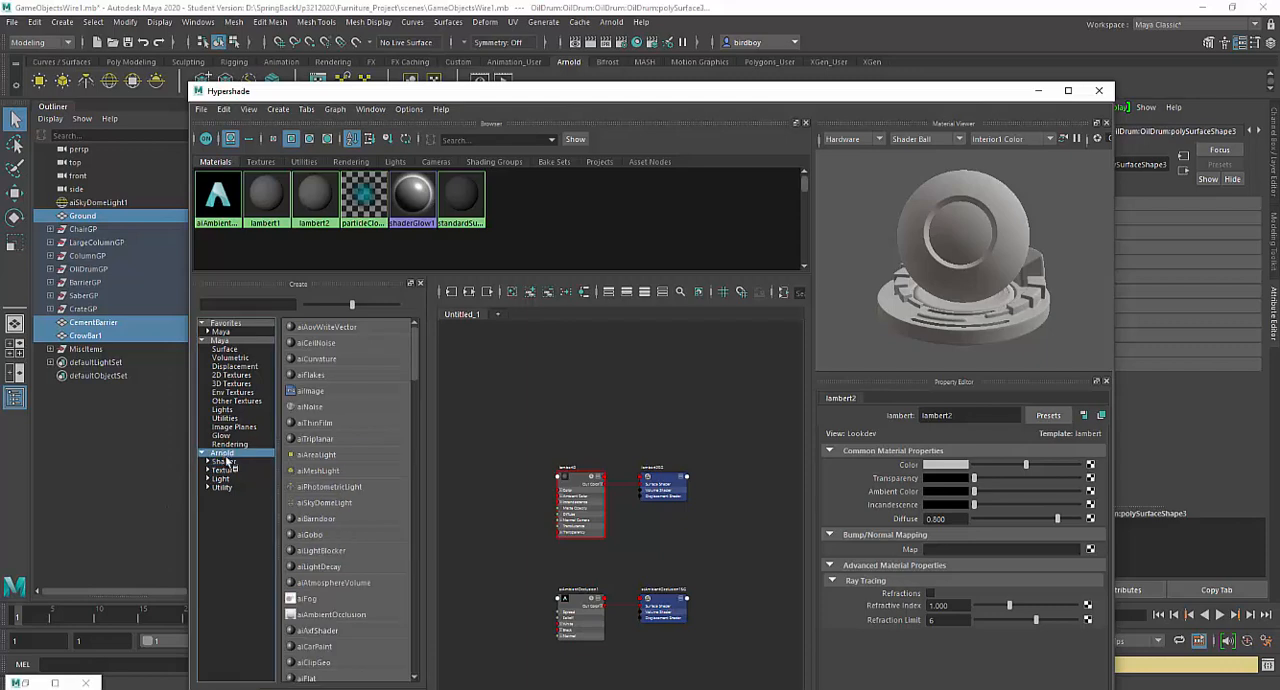
left_click(224, 462)
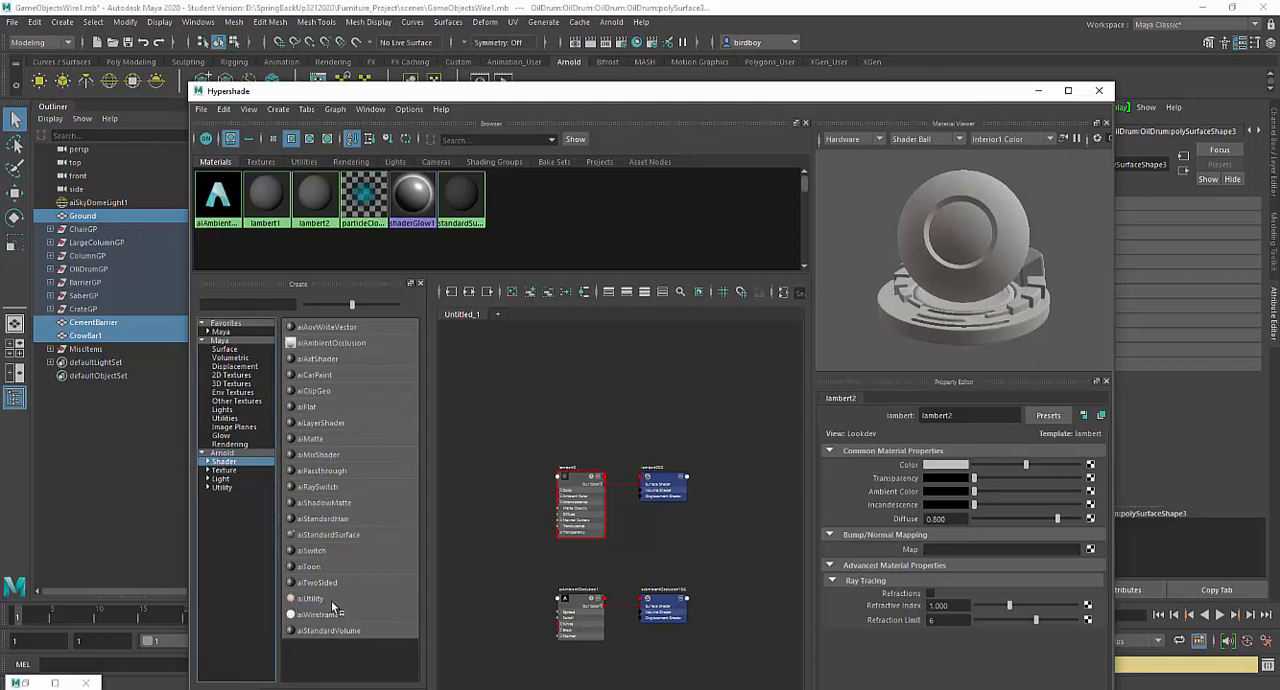
left_click(340, 540)
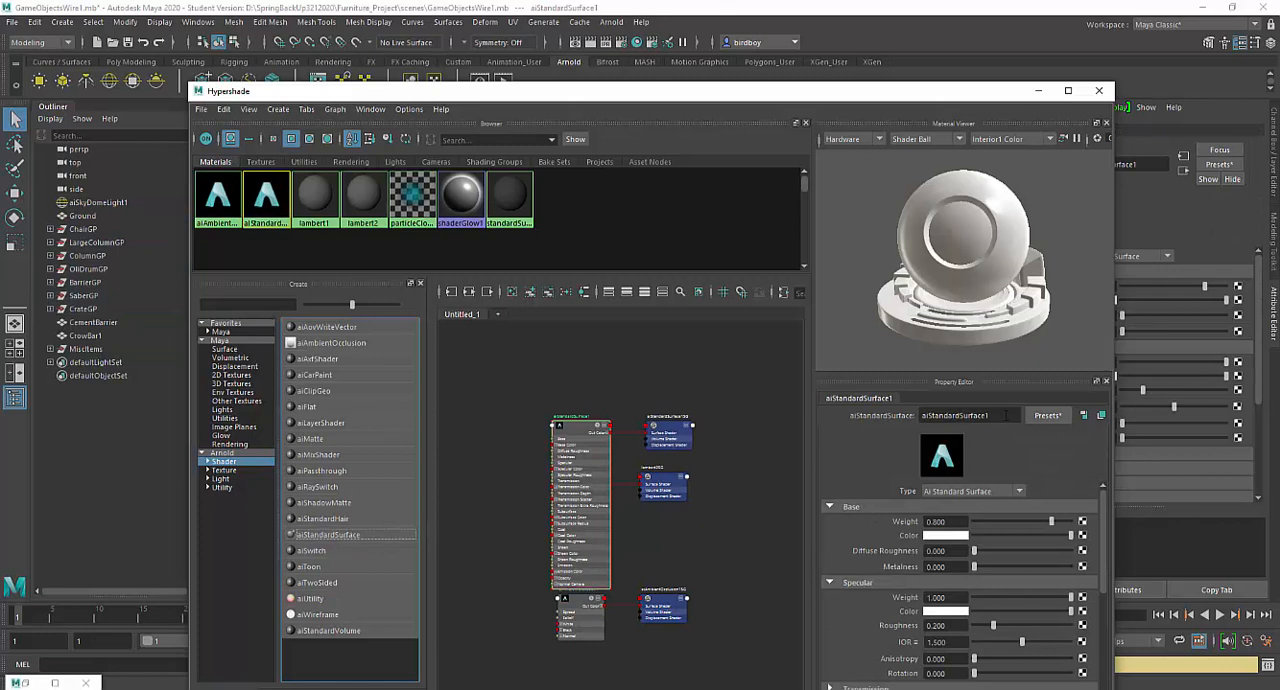
left_click_drag(988, 416, 880, 422)
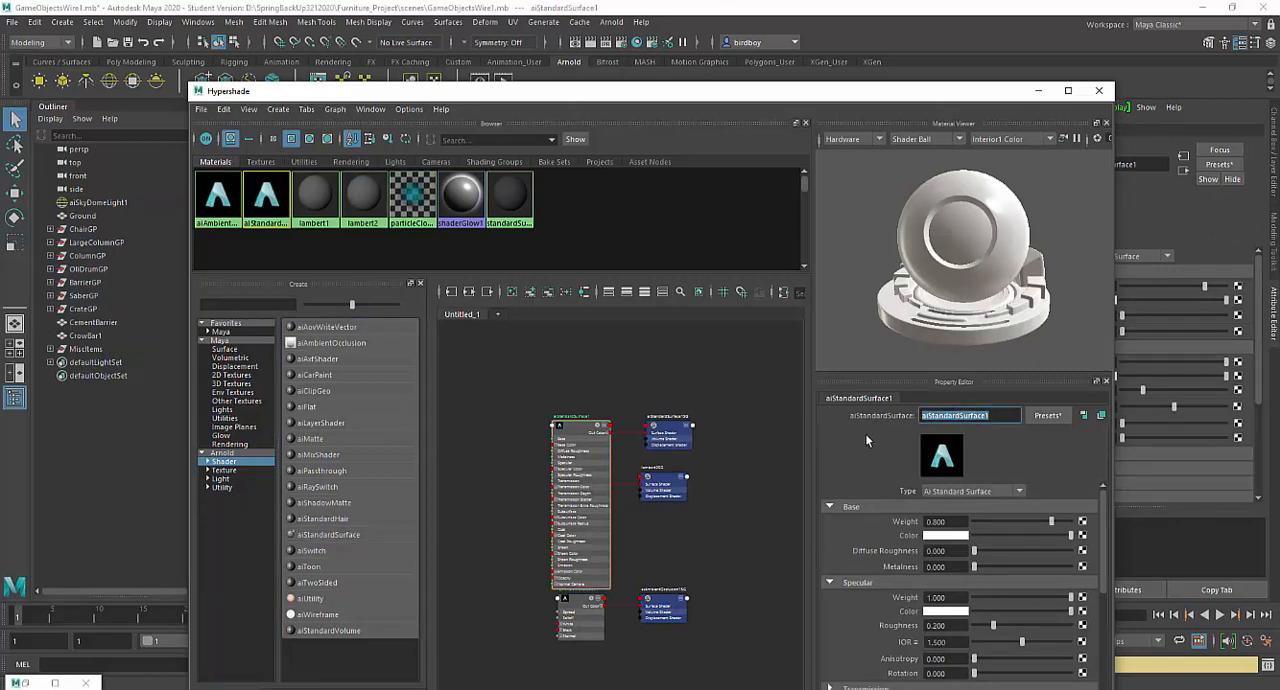
type("WhiteWire")
key("Return")
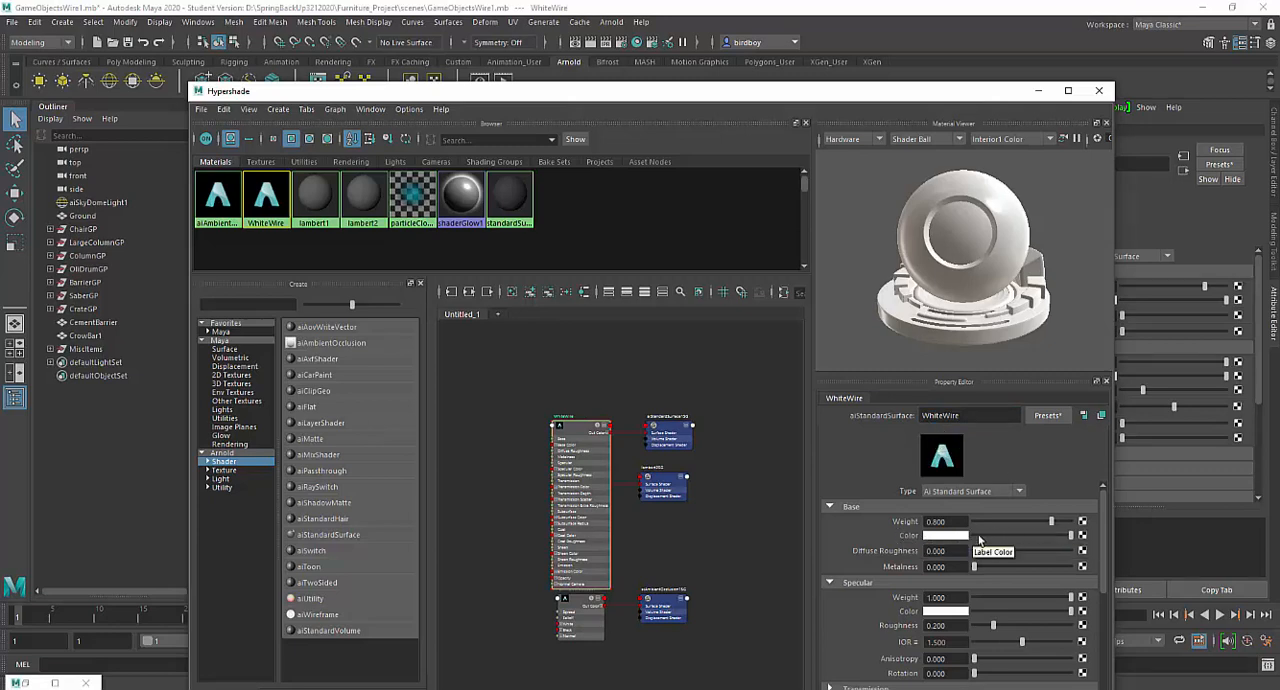
- Connect a new Arnold aiWireframe shader to the base color of the WhiteWire material
left_click(1083, 537)
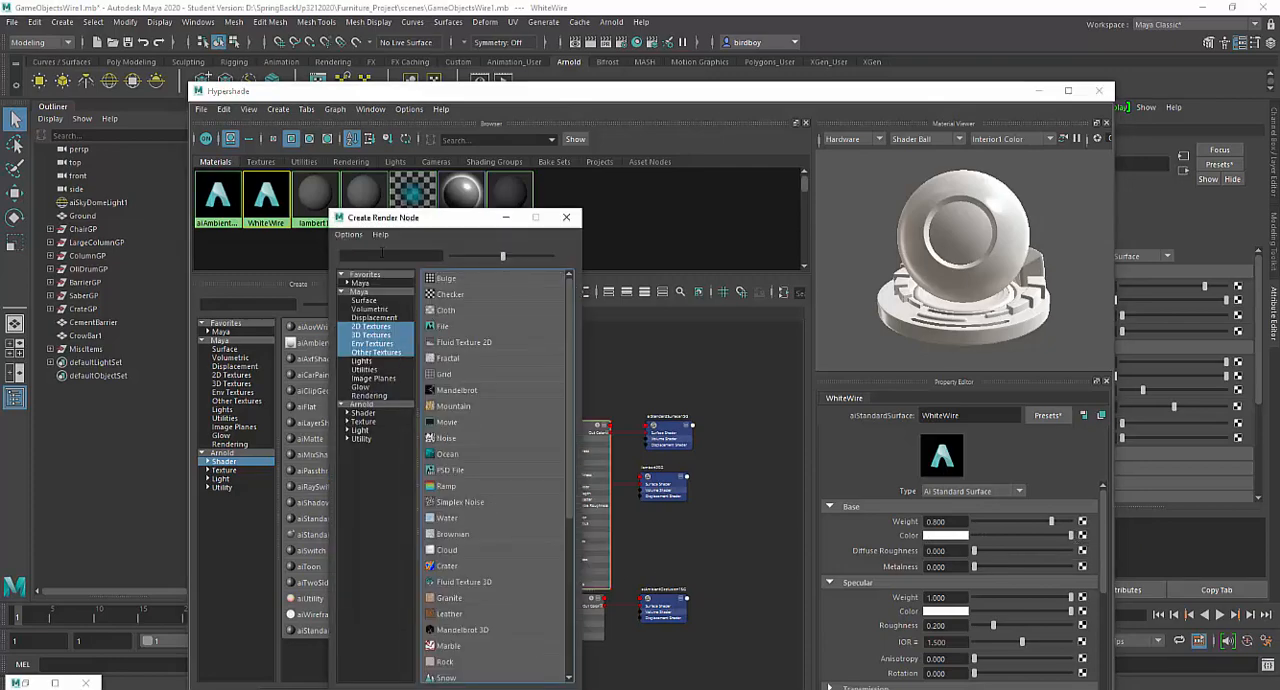
left_click_drag(452, 226, 577, 159)
left_click(499, 348)
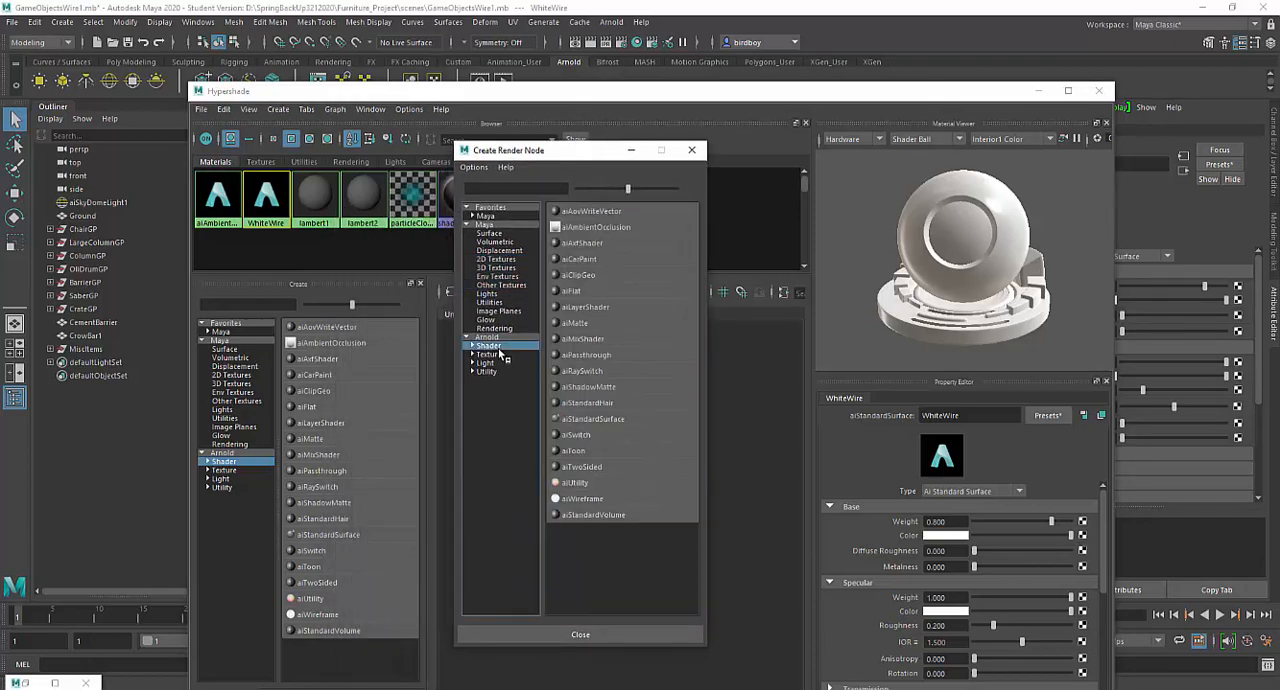
left_click(578, 500)
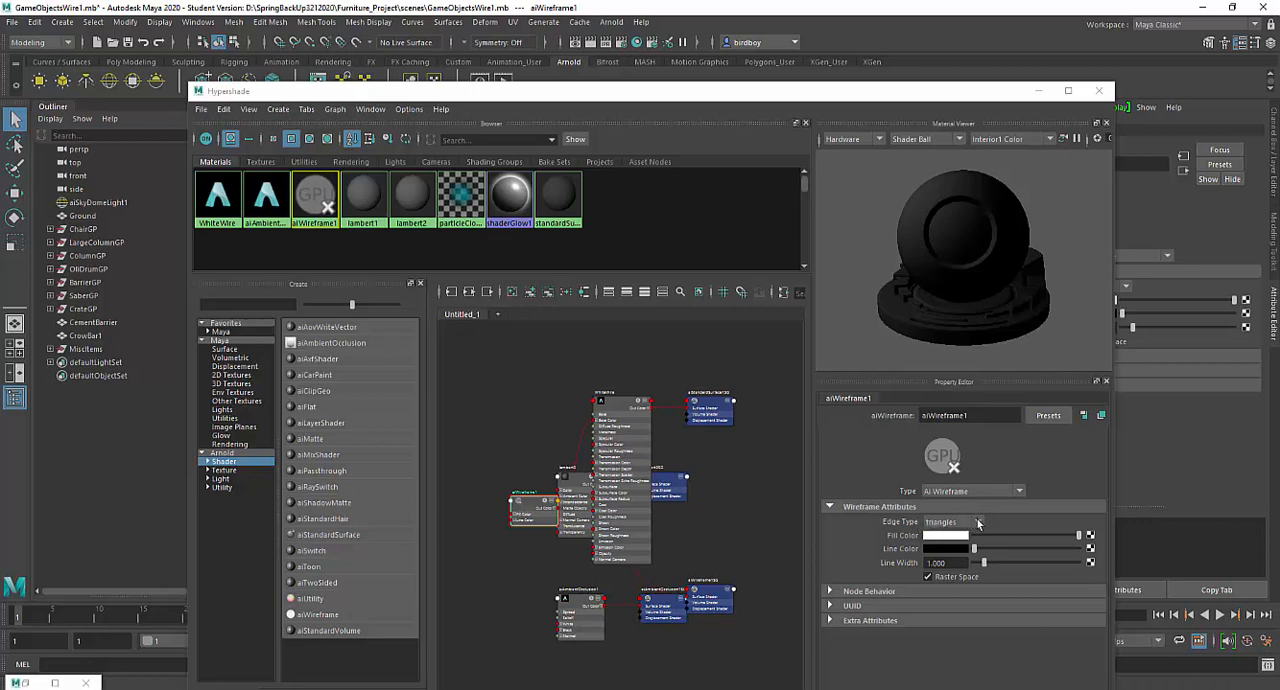
- Set the wireframe shader's edge type to polygons, fill color to mid grey, line color to white and line width to 2
left_click(978, 522)
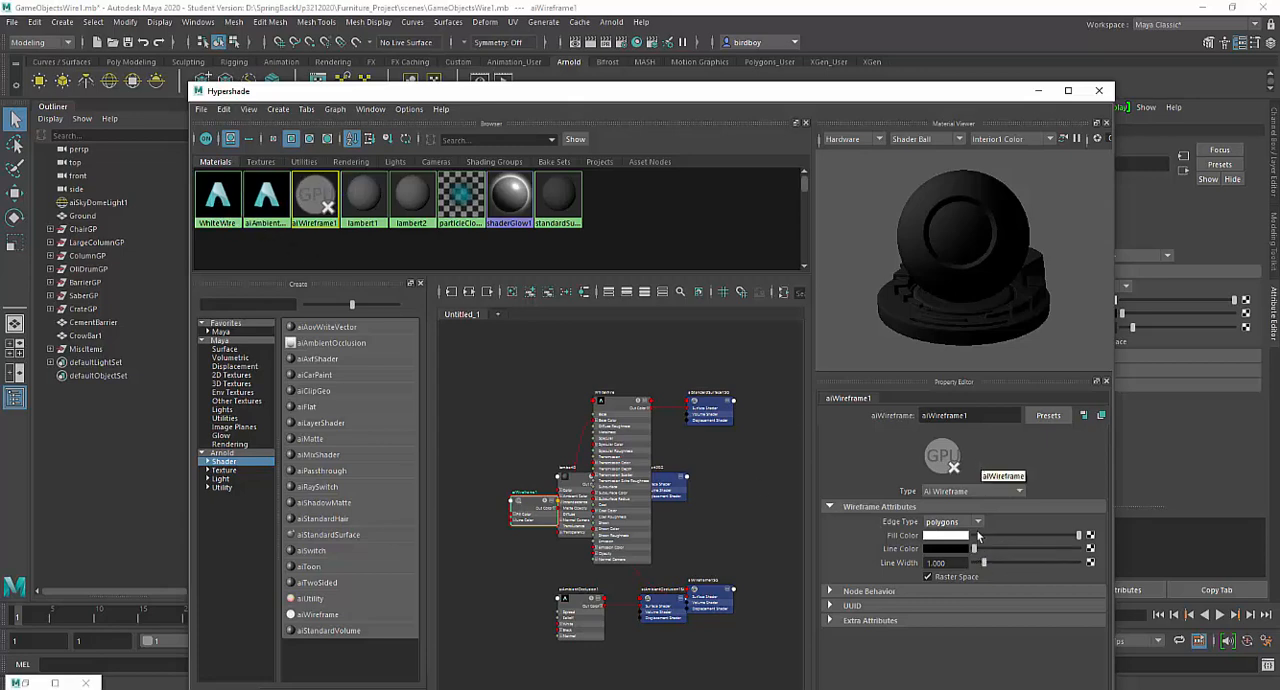
mouse_move(975, 549)
left_mouse_down()
mouse_move(1103, 554)
mouse_move(999, 541)
left_mouse_up()
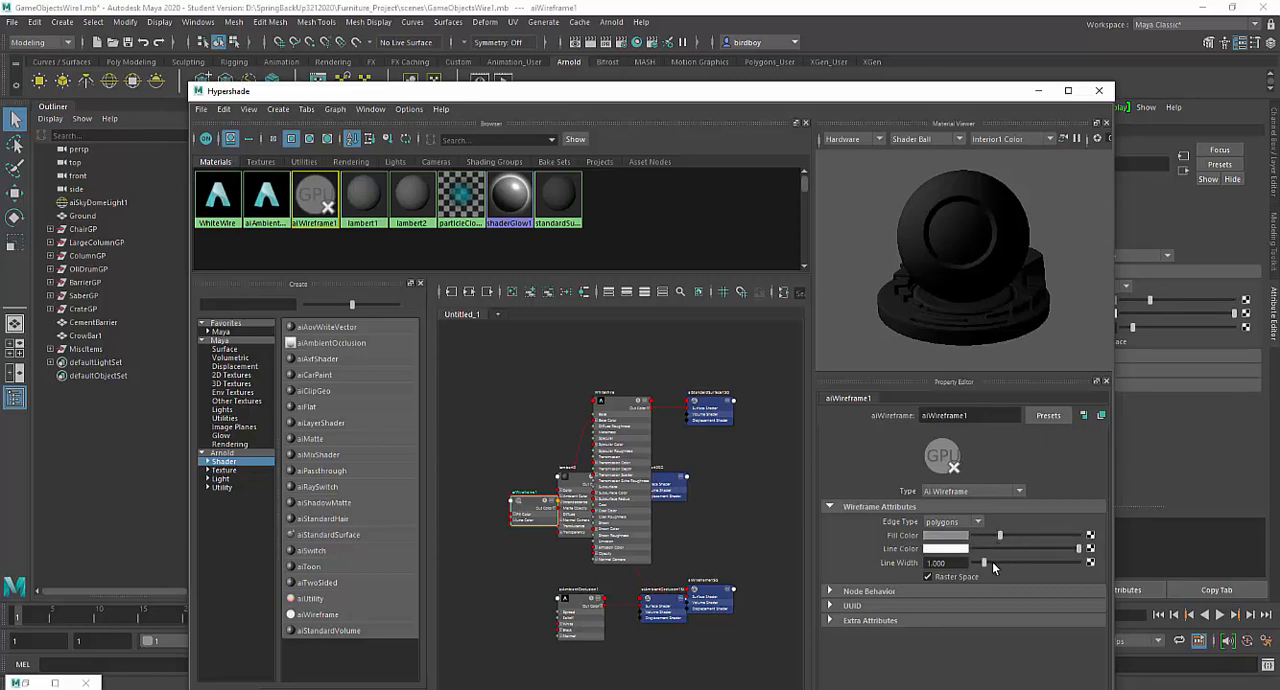
left_click(926, 563)
type("2")
key("Return")
- Box-select the props together with the ground and assign the existing WhiteWire material to them
left_click_drag(652, 97, 749, 541)
left_click_drag(371, 263, 793, 480)
right_click(684, 411)
left_click(684, 408)
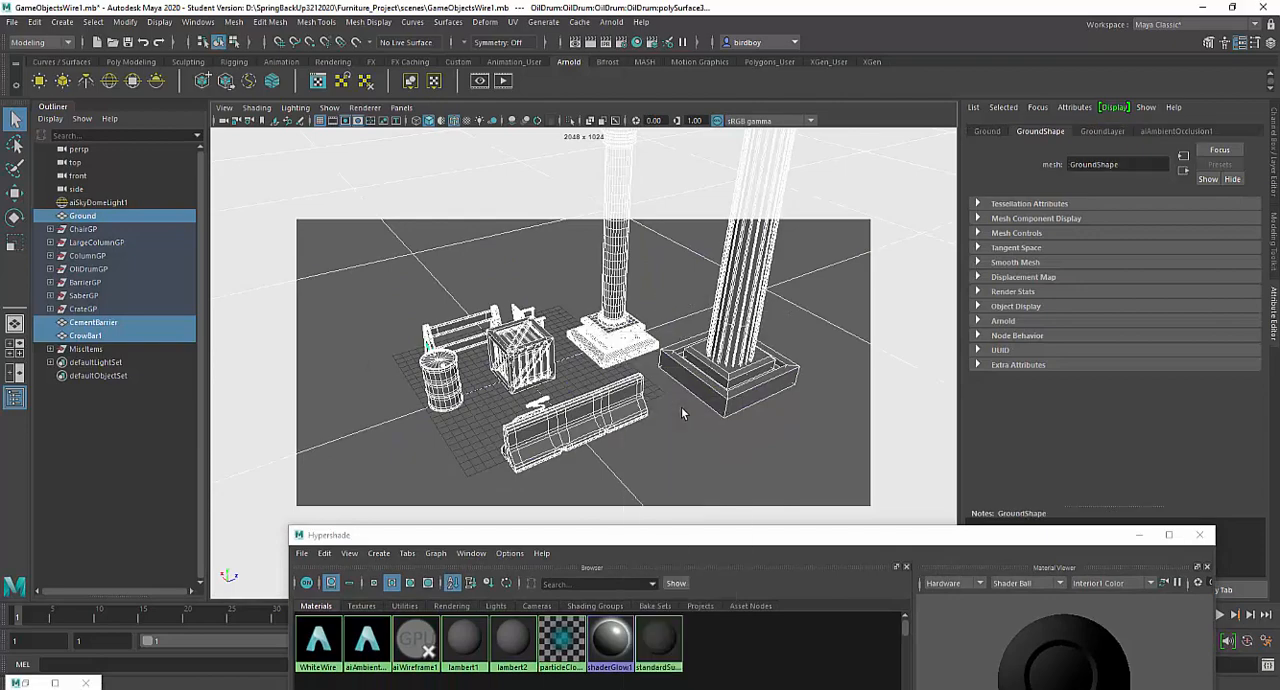
right_click(480, 149)
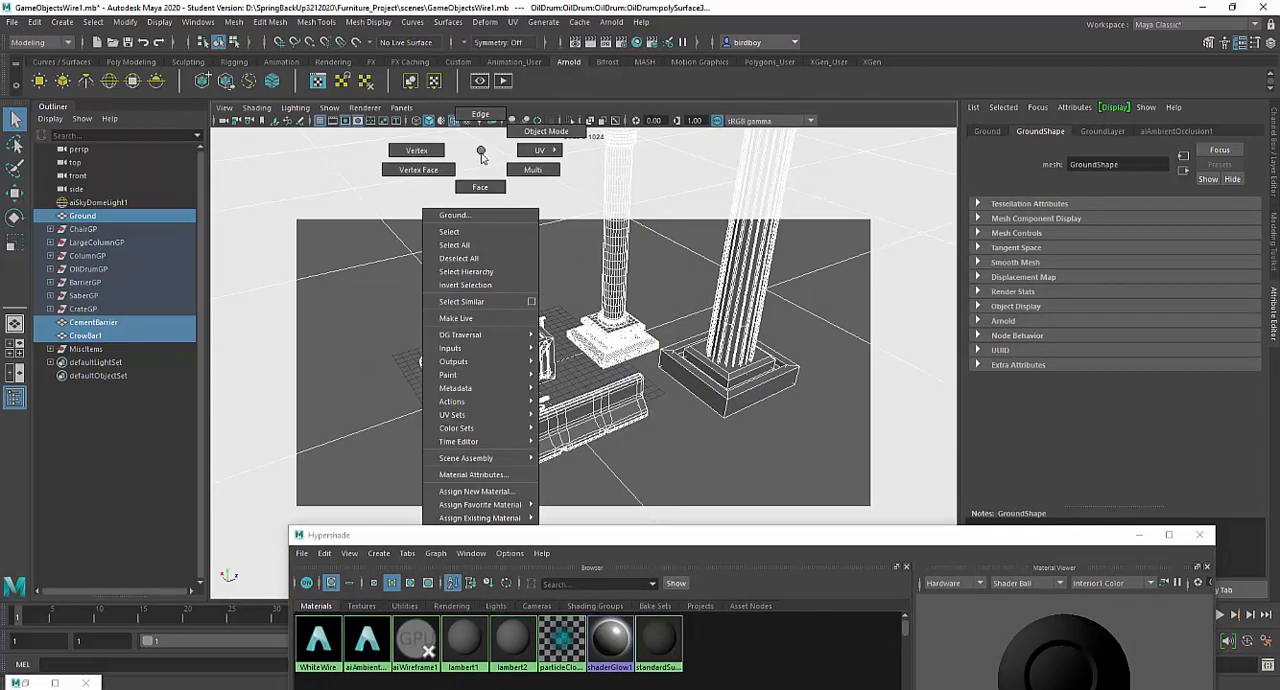
mouse_move(493, 510)
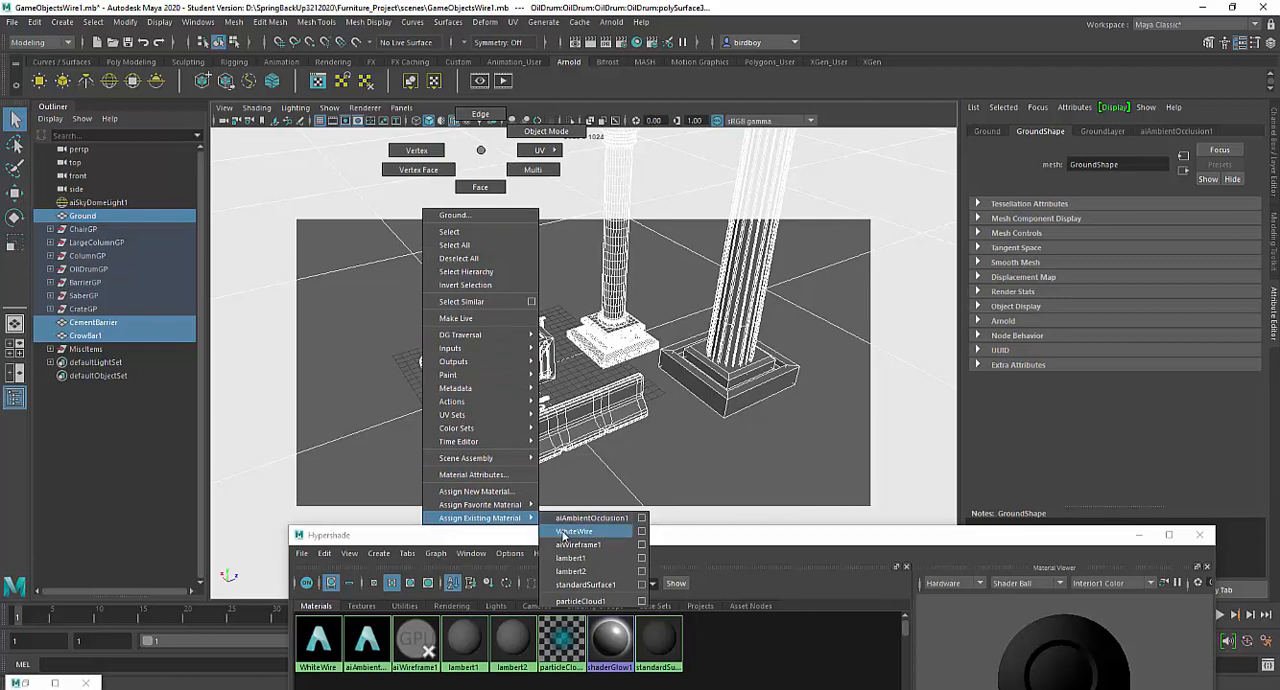
left_click(563, 533)
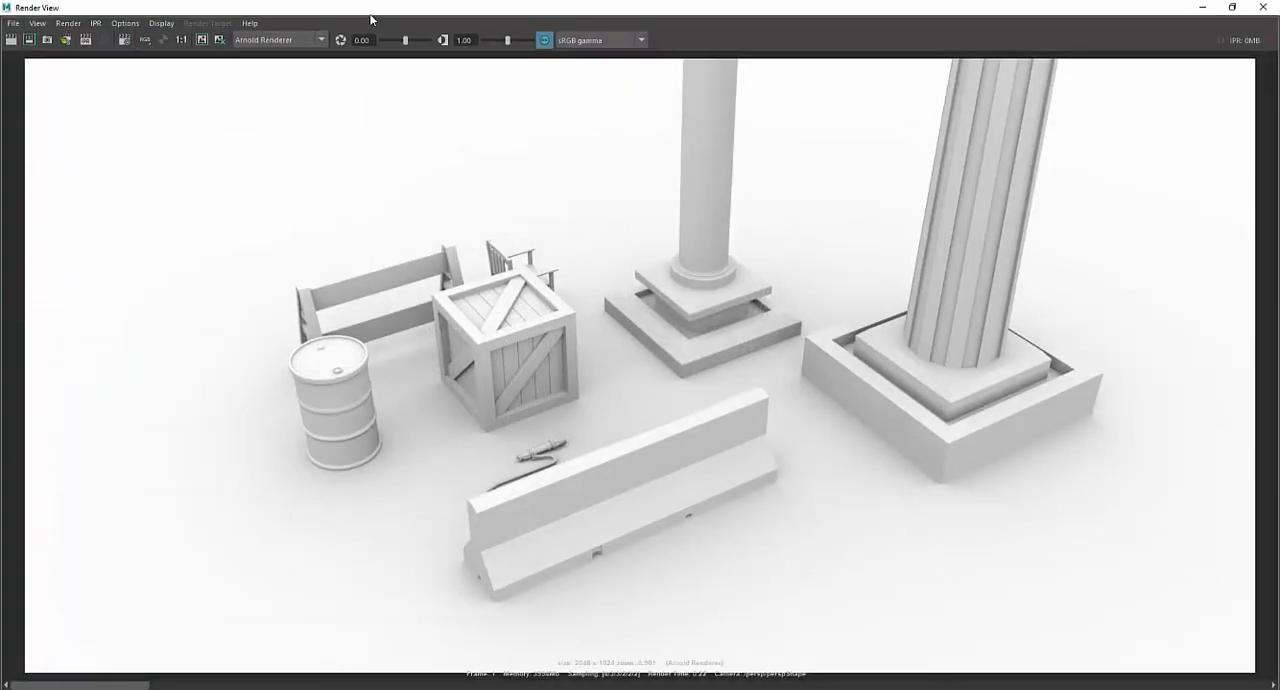
- Render the perspective view with the WhiteWire material and inspect the wire lines on the small props and the barrier up close
left_click_drag(369, 23, 420, 104)
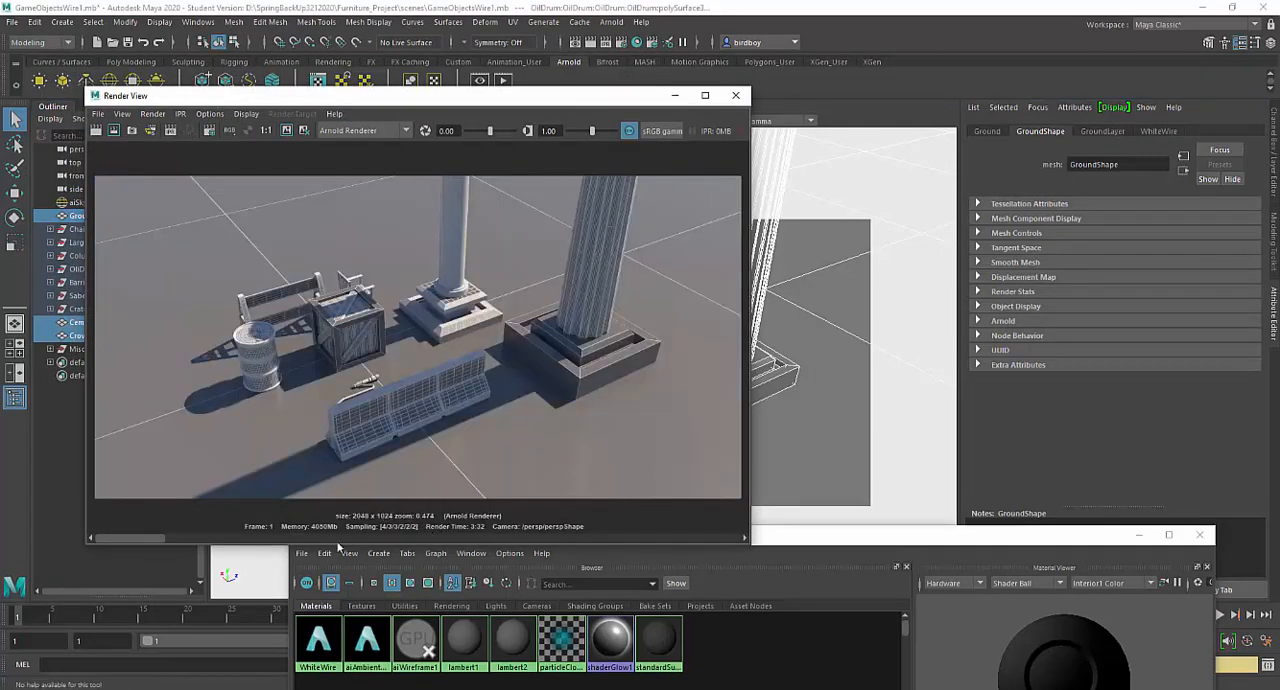
left_click_drag(149, 538, 74, 527)
scroll(370, 390, "up", 5)
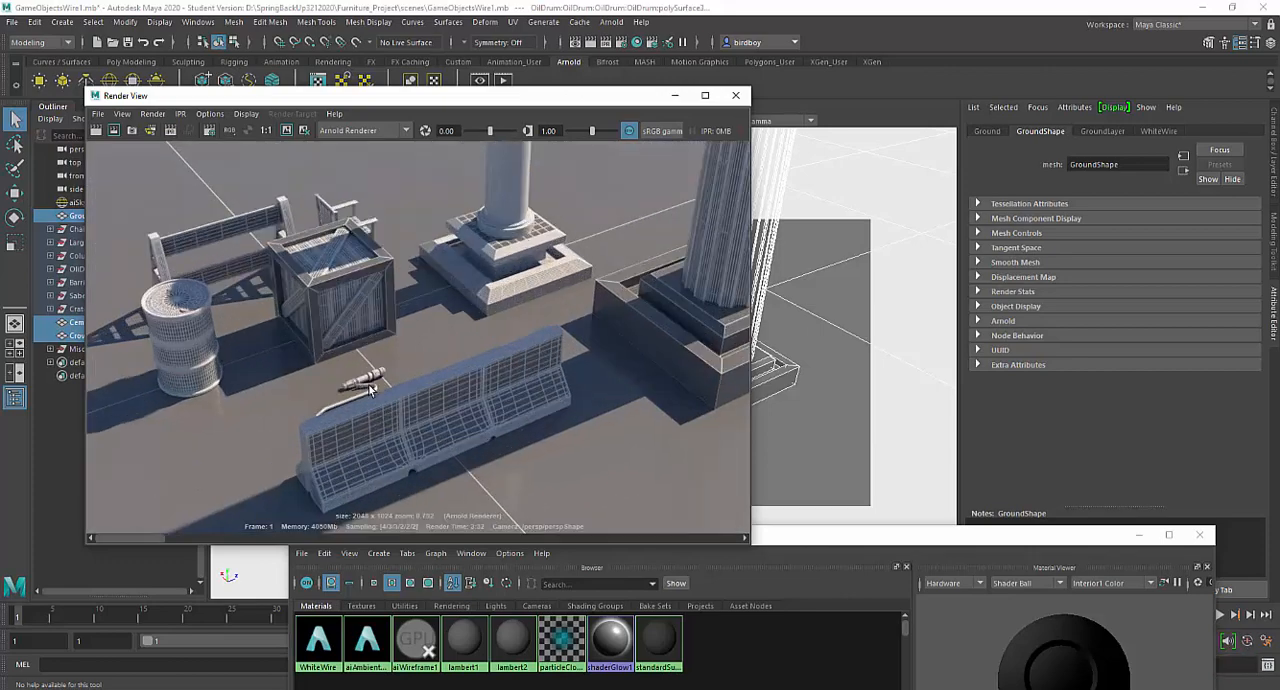
scroll(370, 390, "up", 2)
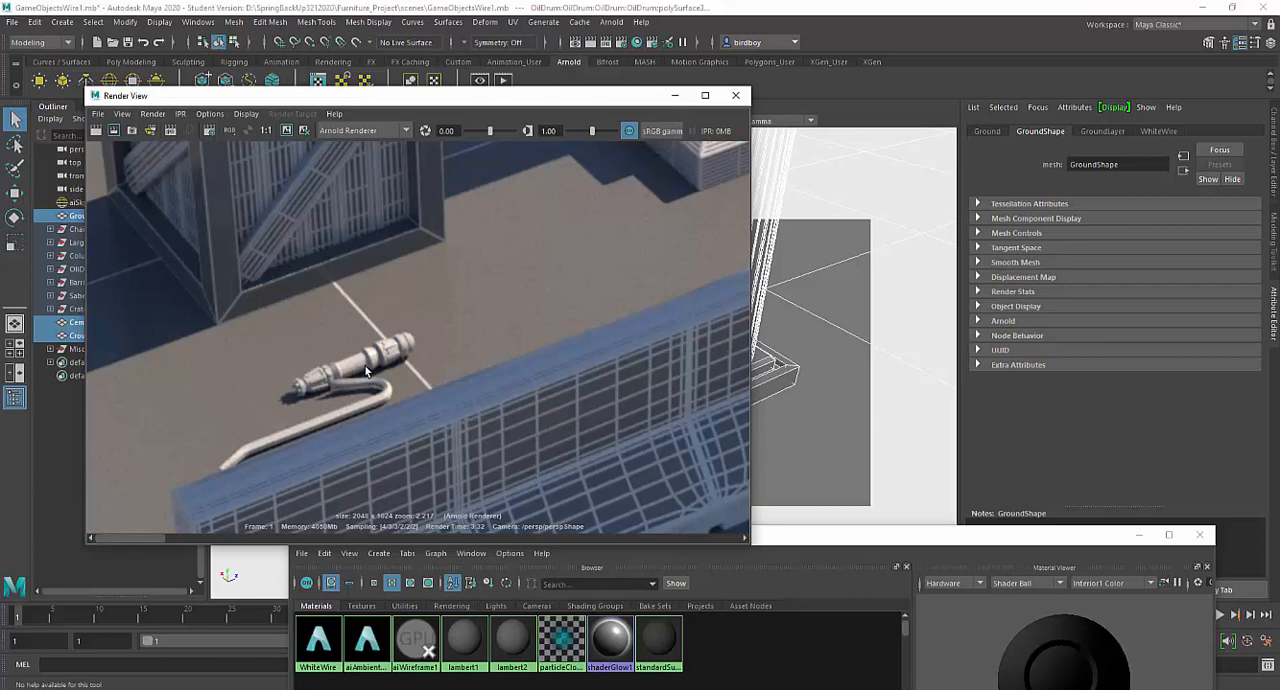
scroll(366, 372, "down", 4)
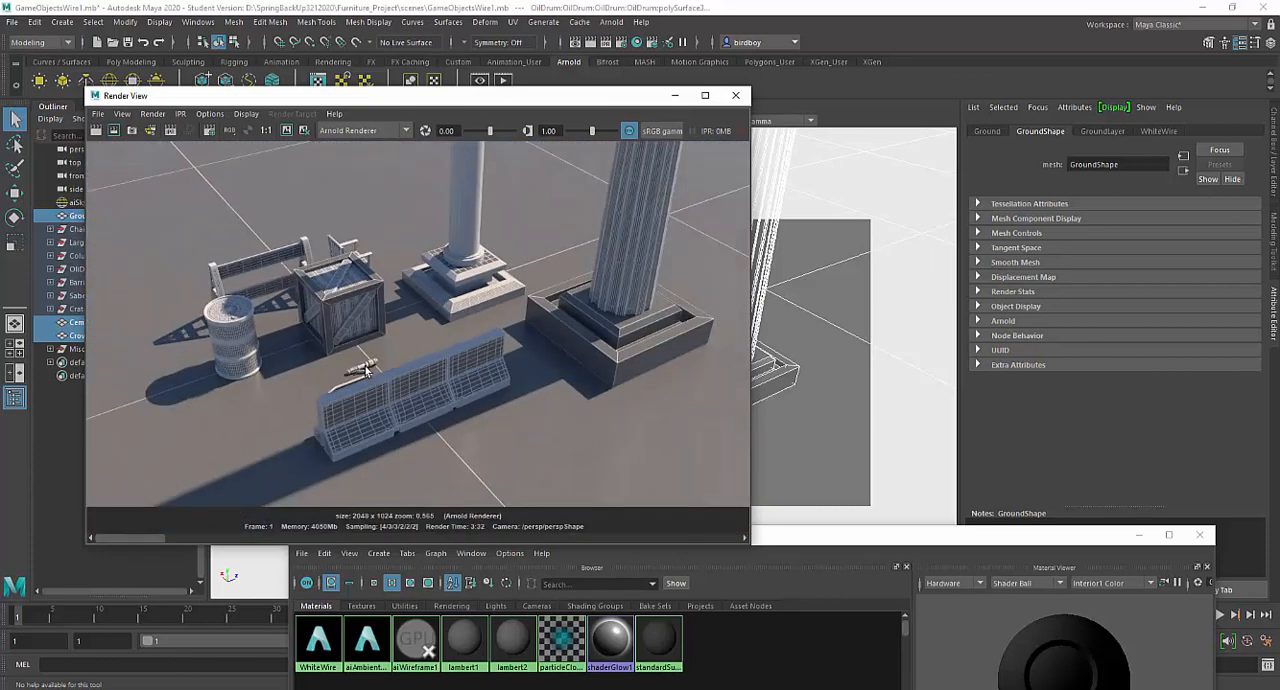
scroll(366, 370, "down", 1)
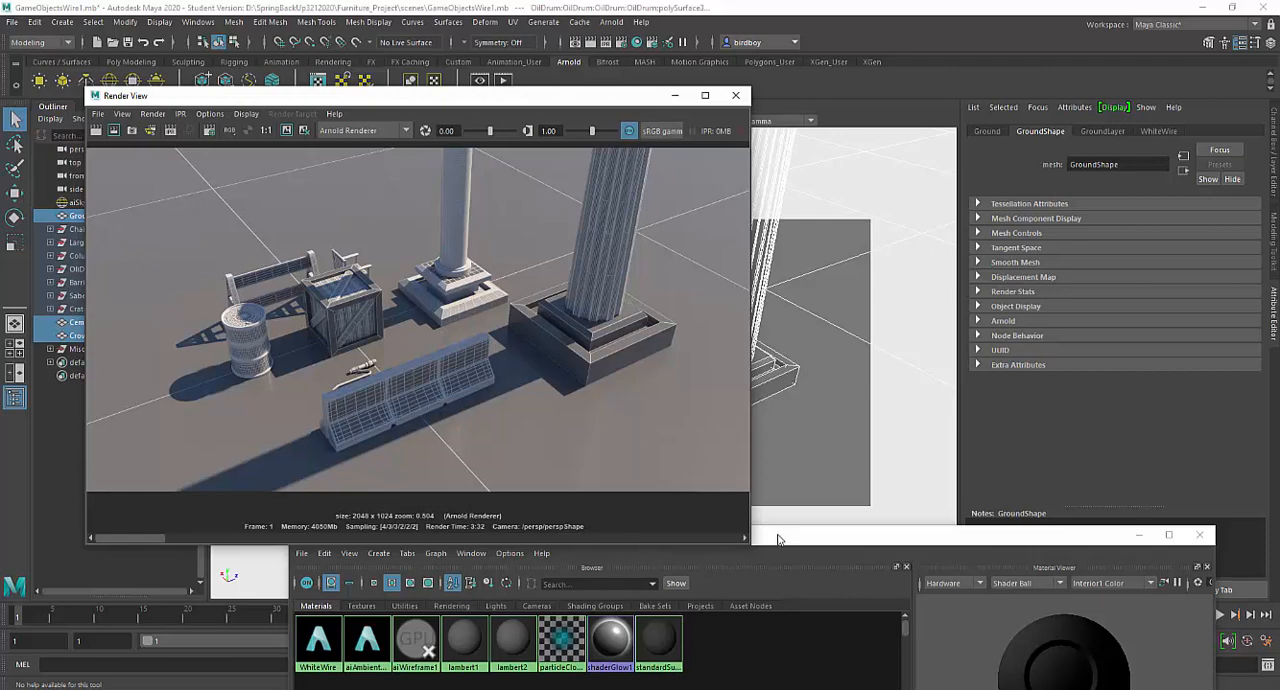
- Create a second Arnold aiStandardSurface material in the Hypershade and name it BlackLines
left_click_drag(778, 539, 727, 45)
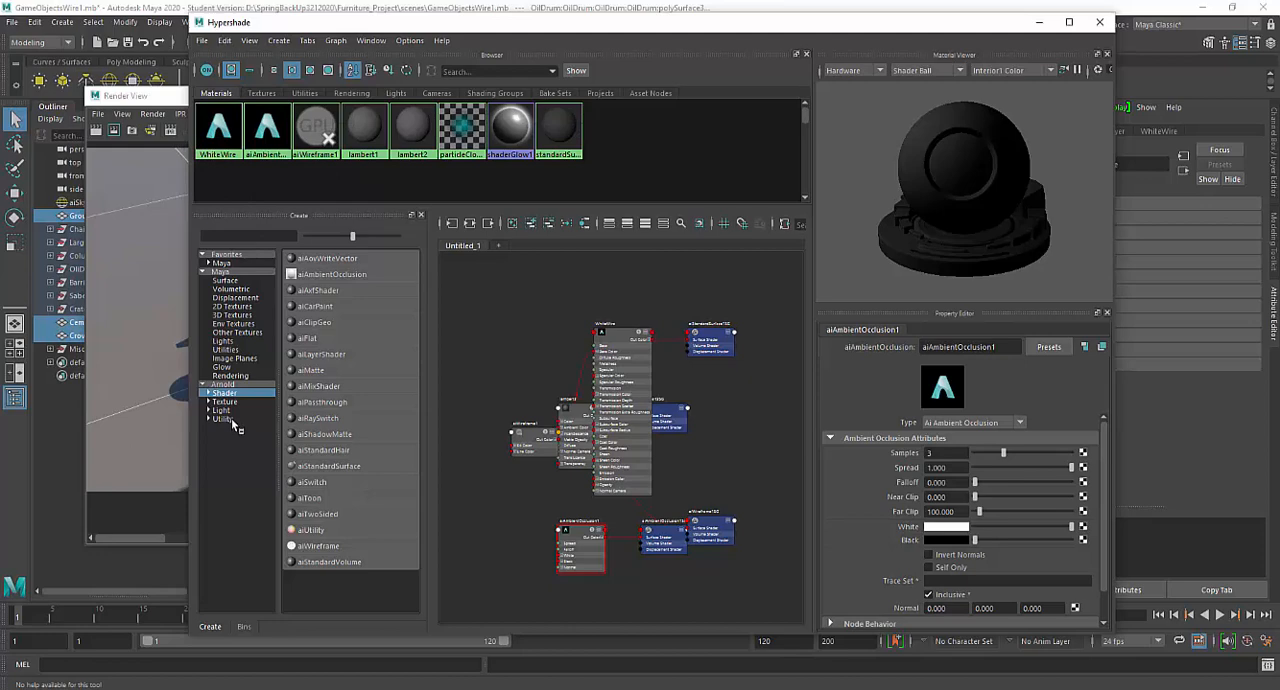
left_click(223, 385)
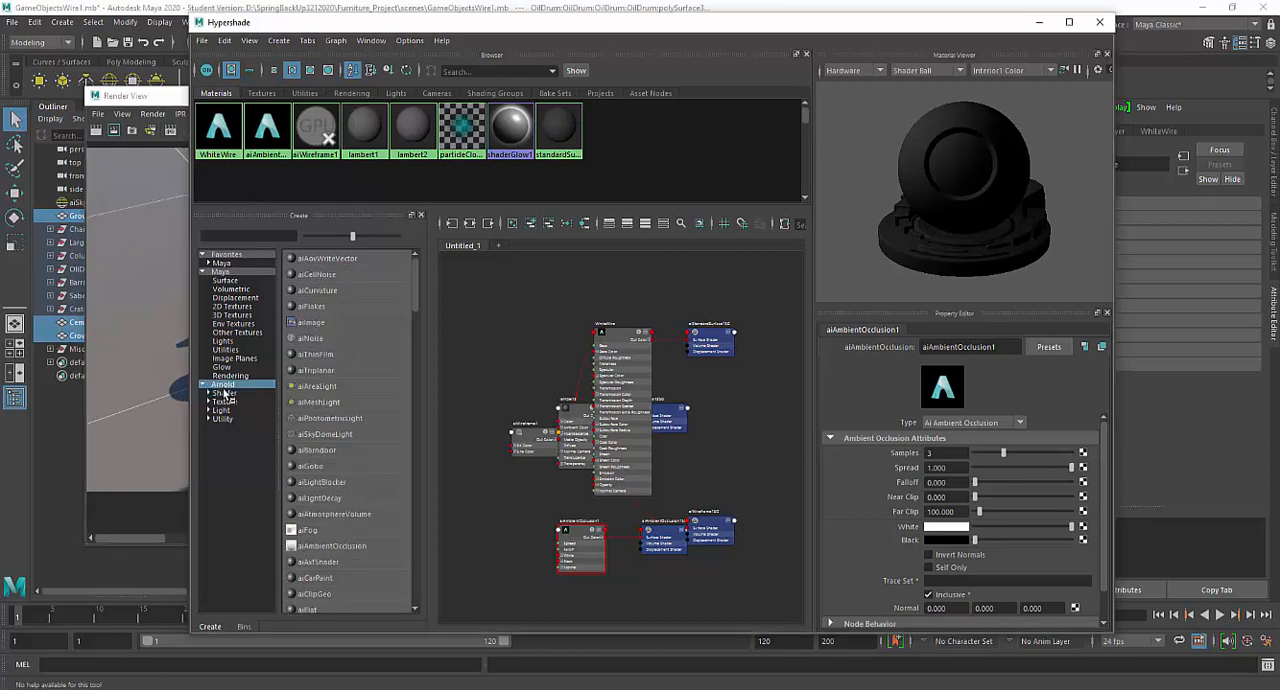
left_click(225, 394)
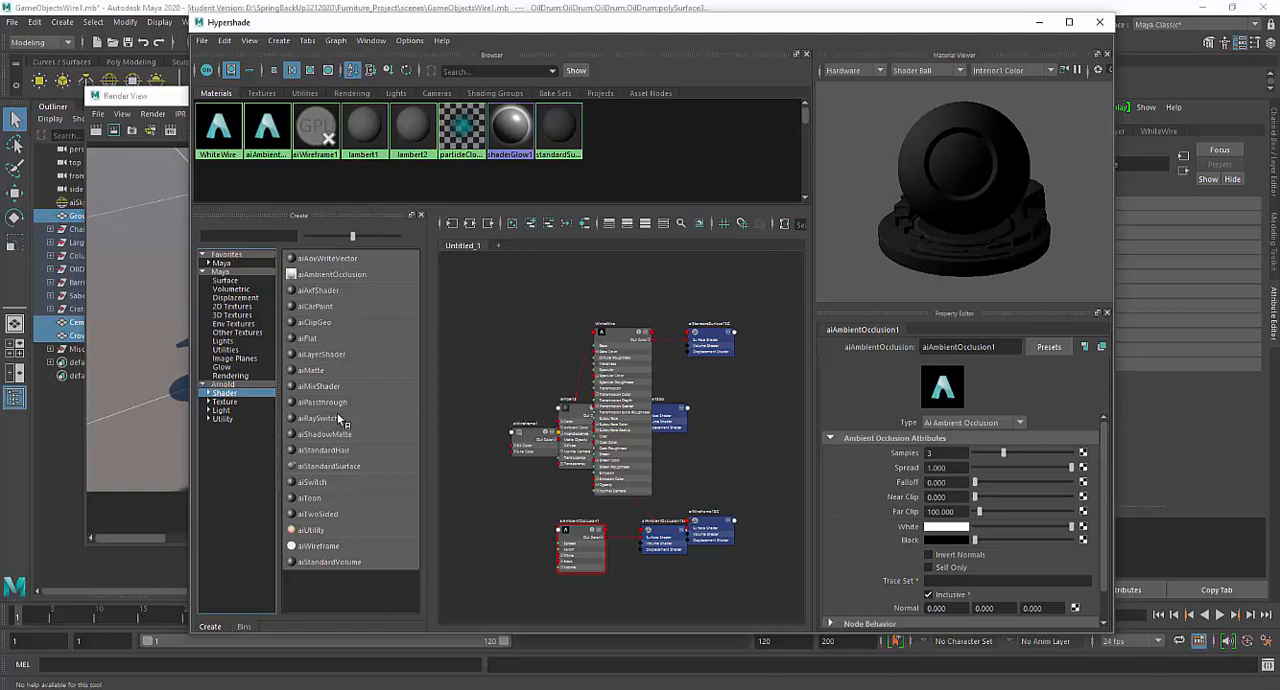
left_click(338, 474)
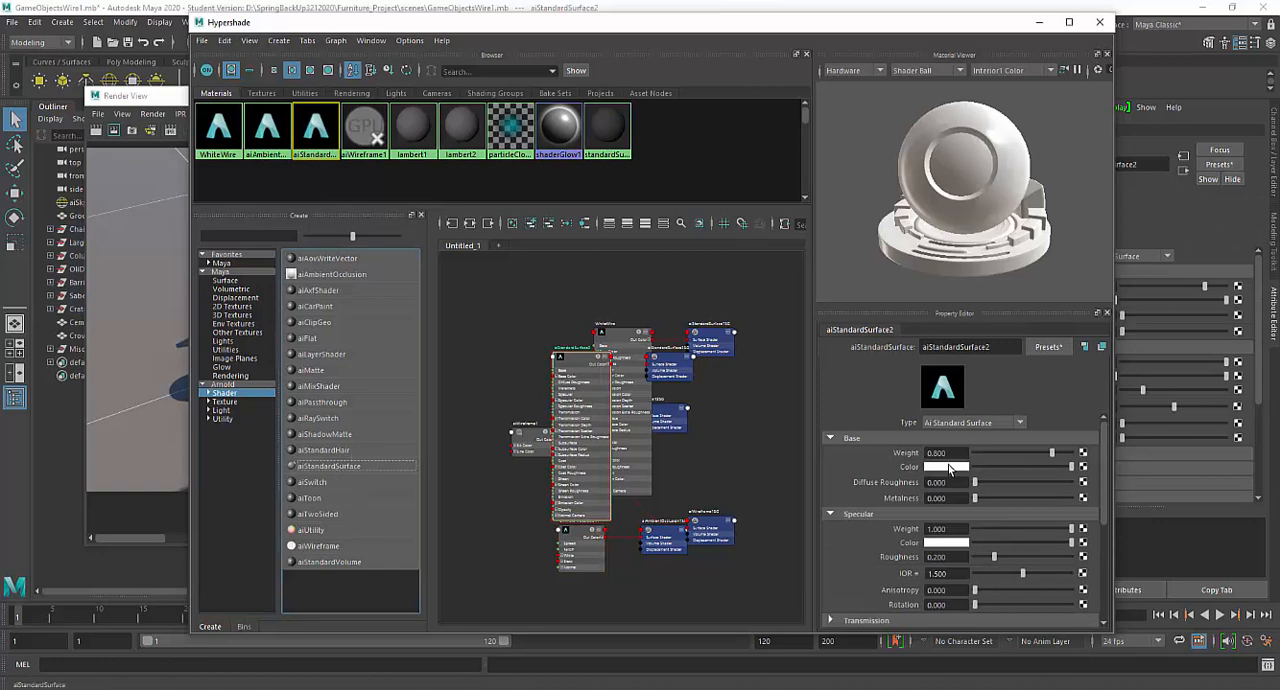
double_click(995, 346)
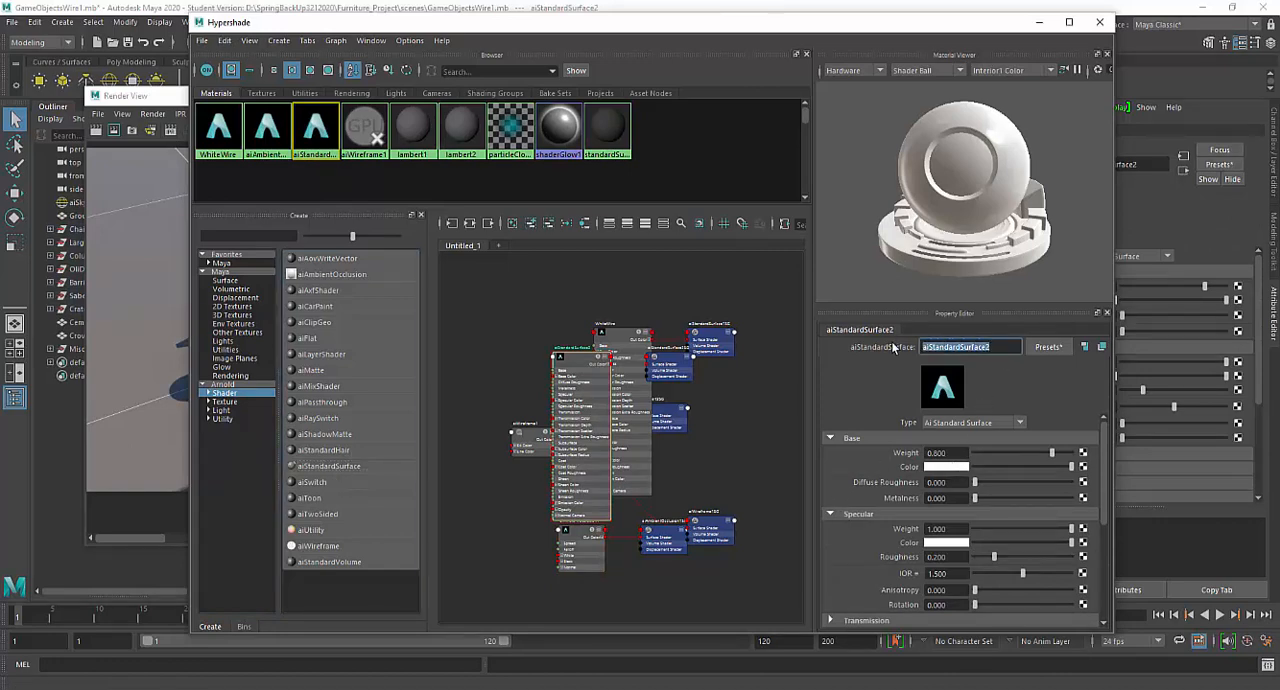
type("BlackLines")
key("Return")
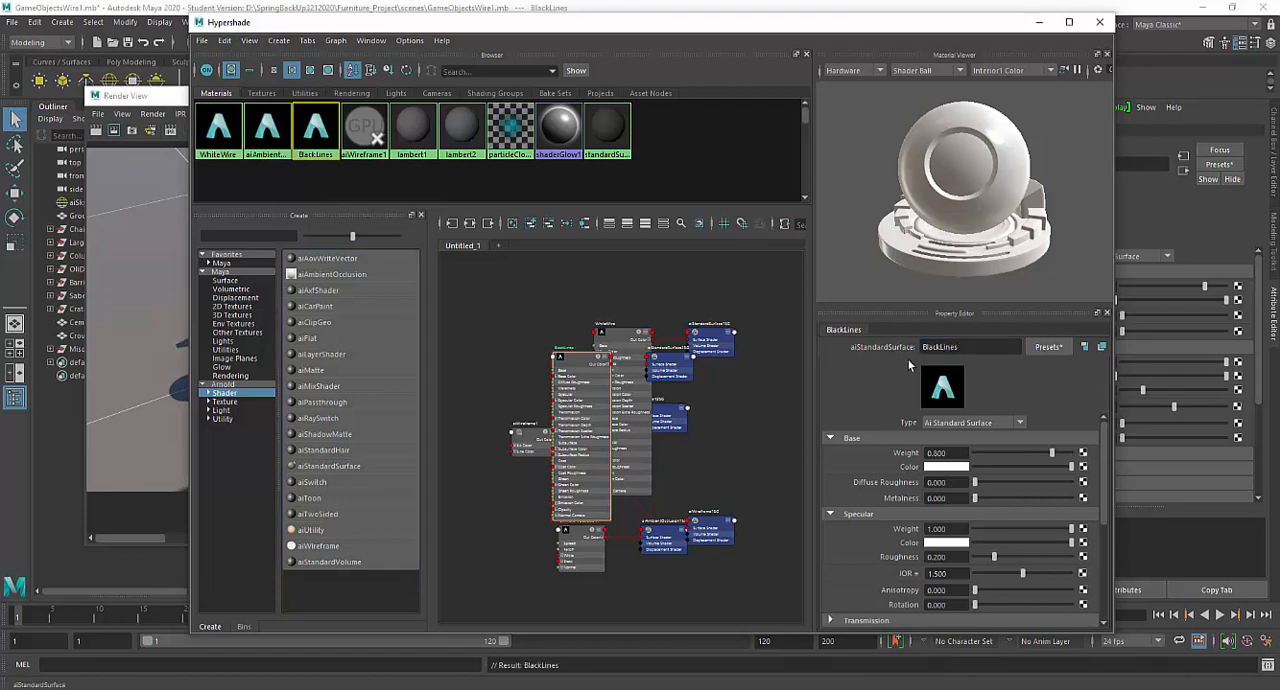
- Connect a new aiWireframe shader to the base color of BlackLines and set its edge type to polygons
left_click(1082, 466)
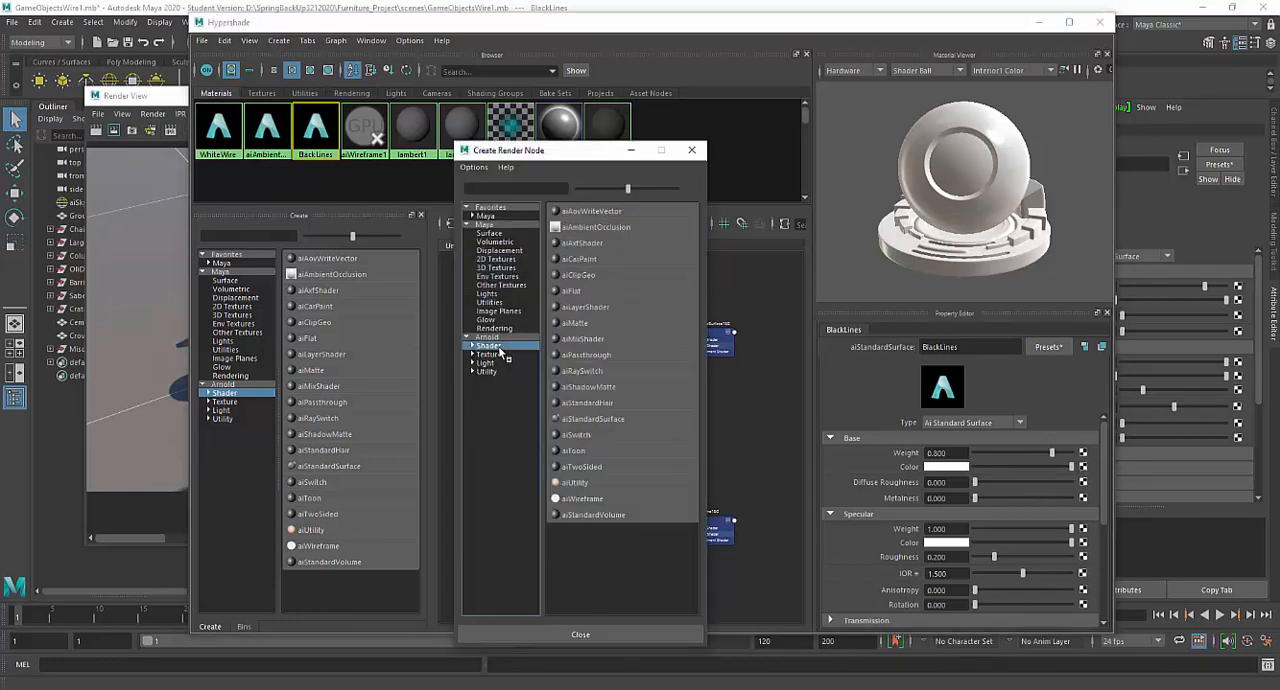
left_click(584, 499)
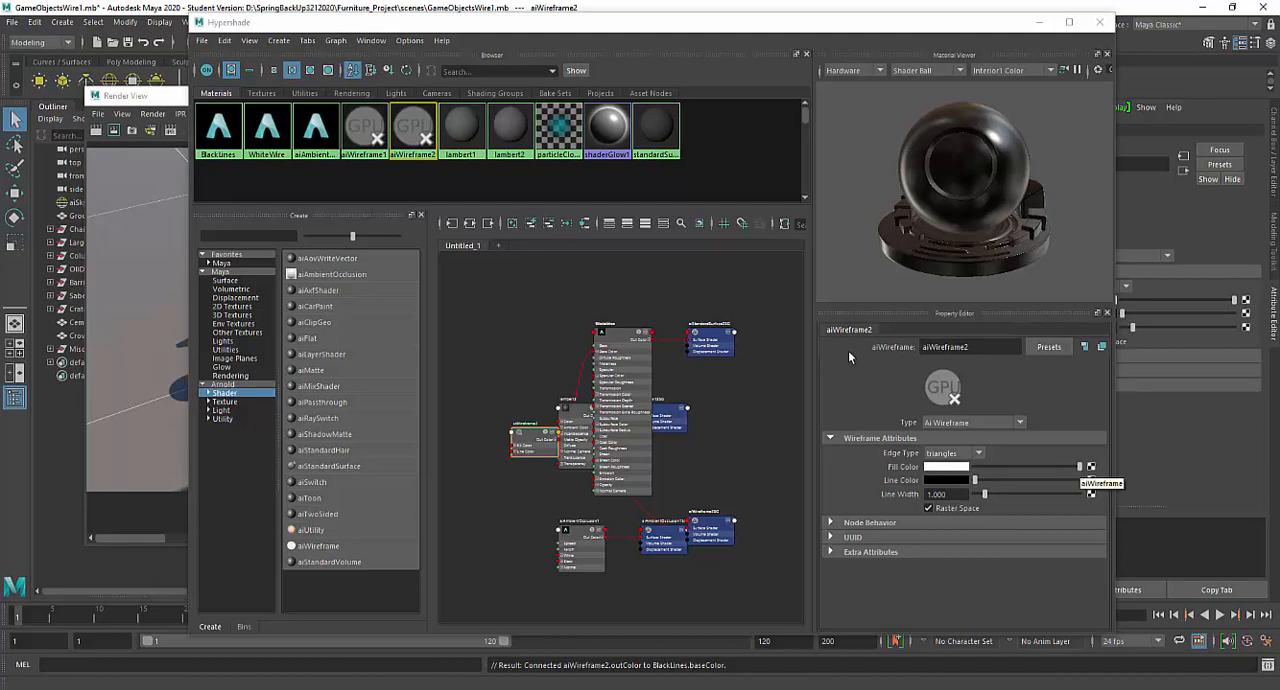
left_click_drag(484, 26, 532, 46)
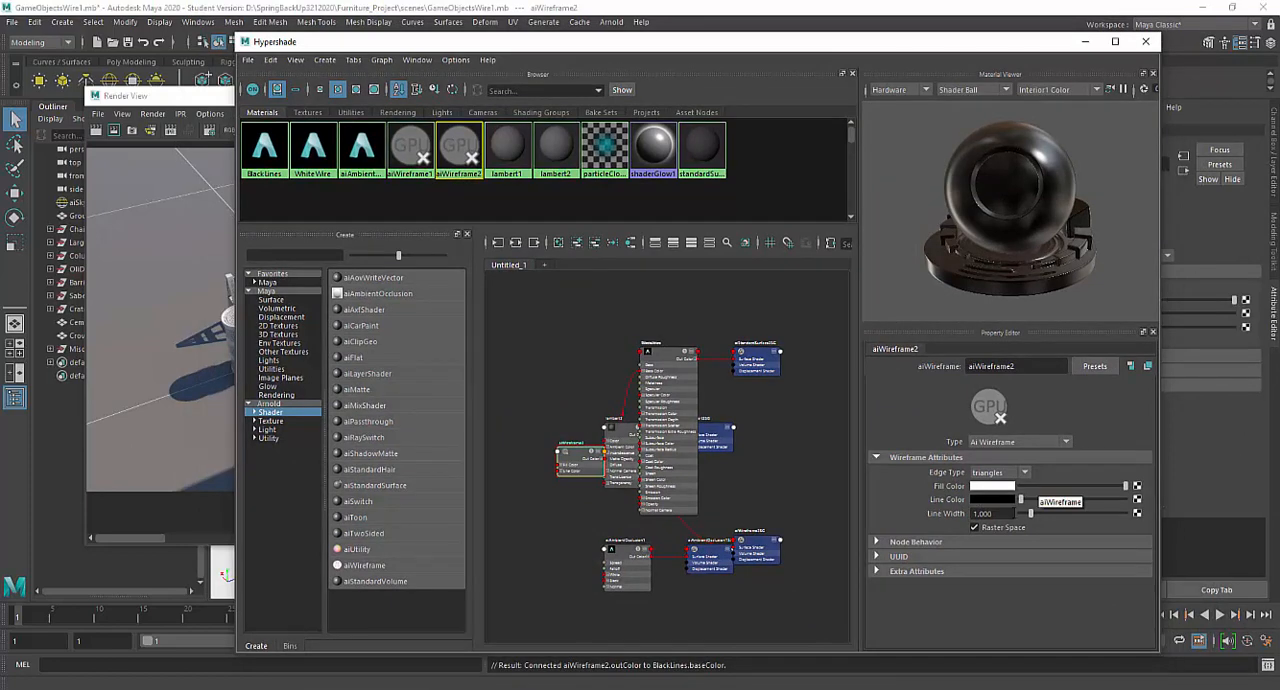
left_click(1024, 473)
left_click(1008, 500)
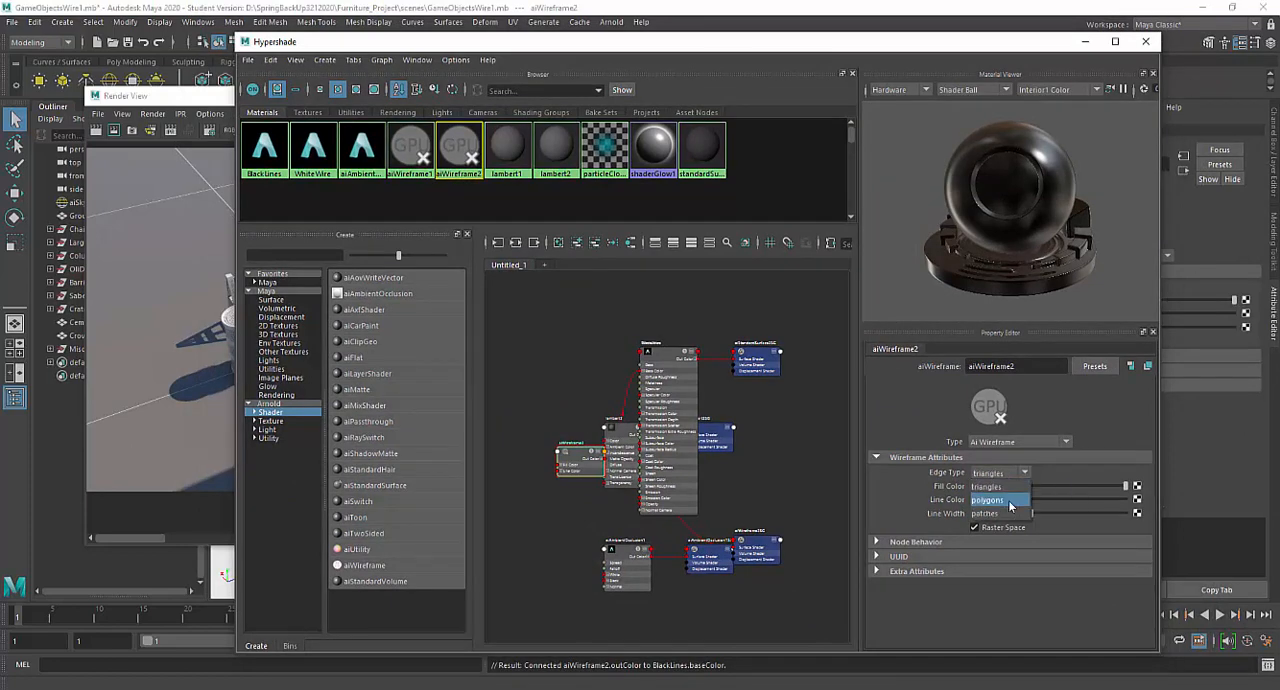
- Set the line width of the BlackLines wireframe shader to 2
double_click(972, 513)
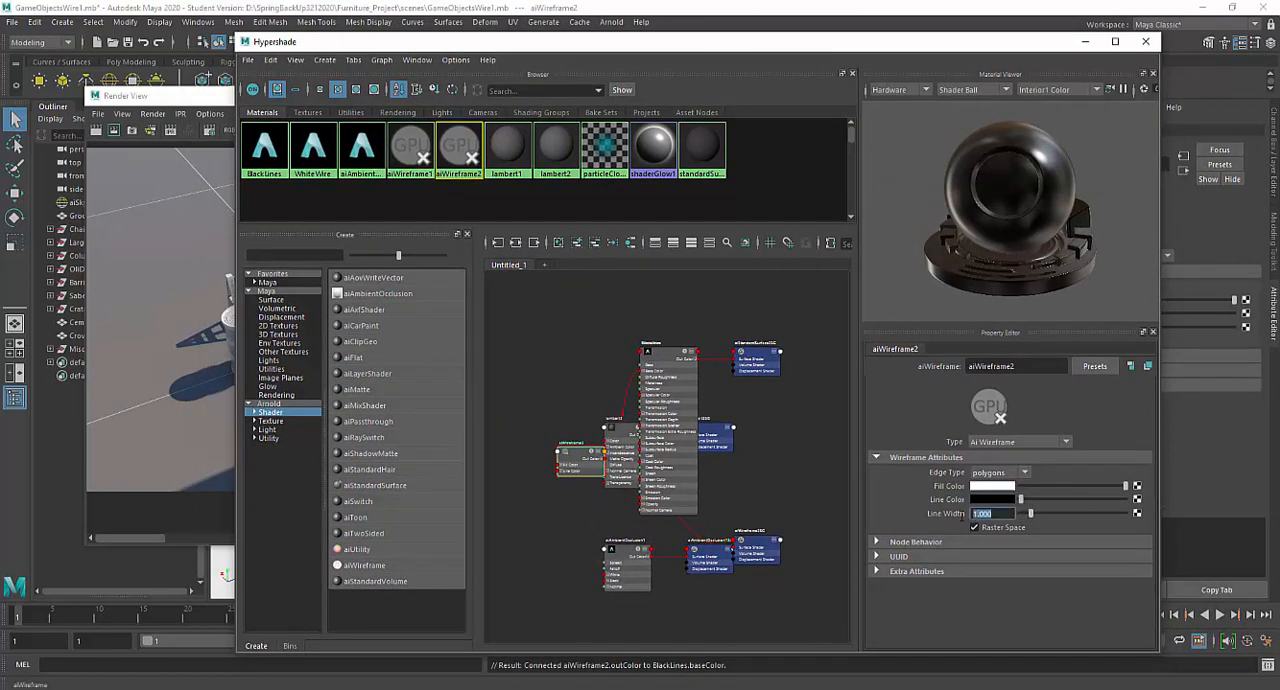
type("2")
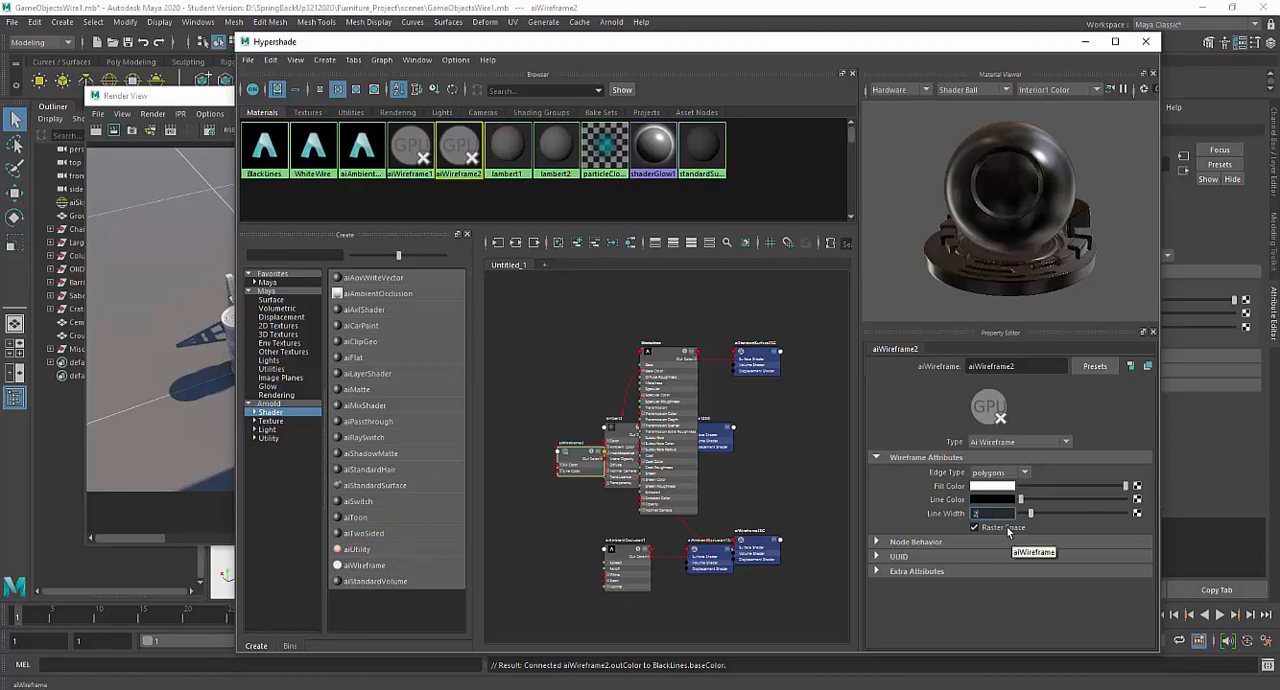
key("Return")
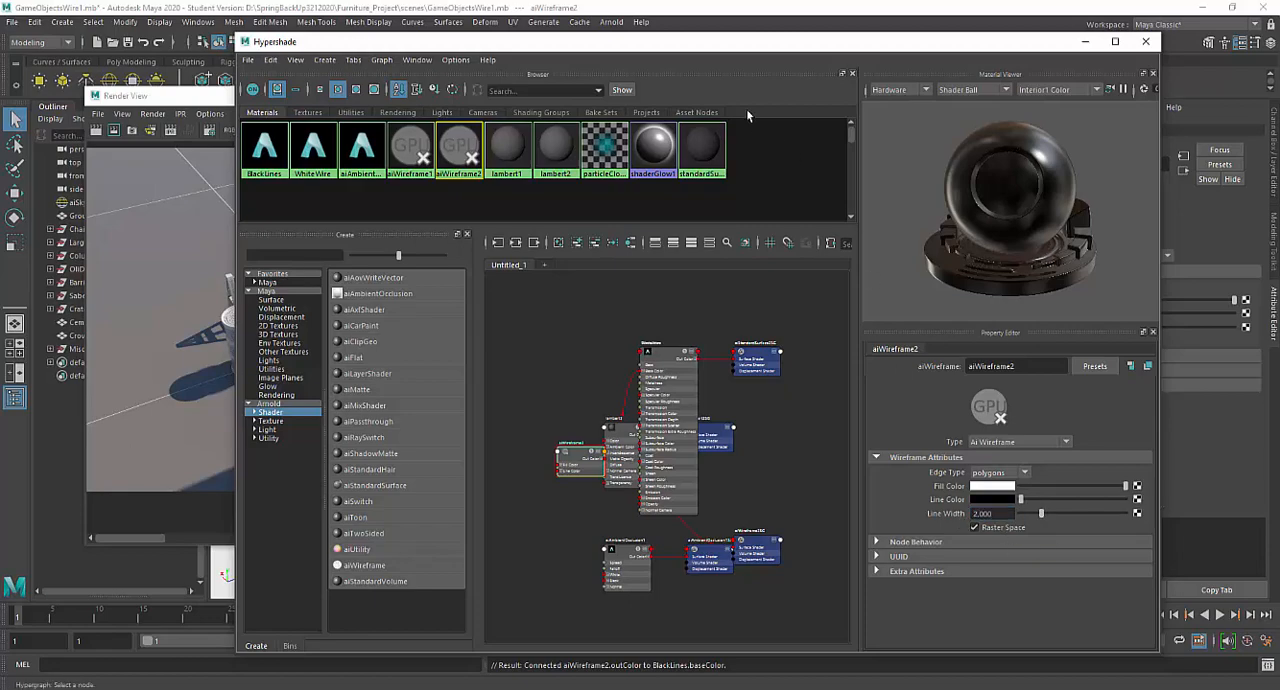
- Box-select all the props together with the ground and assign the existing BlackLines material to them
left_click_drag(751, 52, 779, 533)
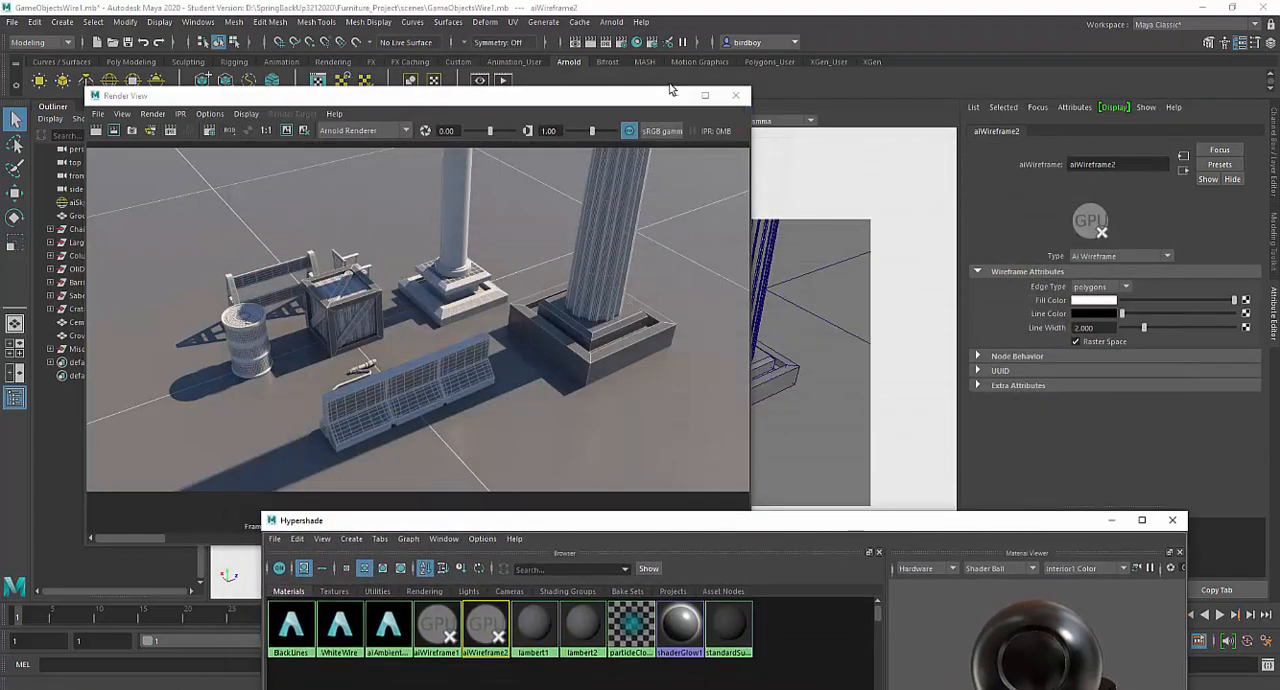
left_click(736, 95)
left_click_drag(357, 255, 828, 505)
right_click(582, 292)
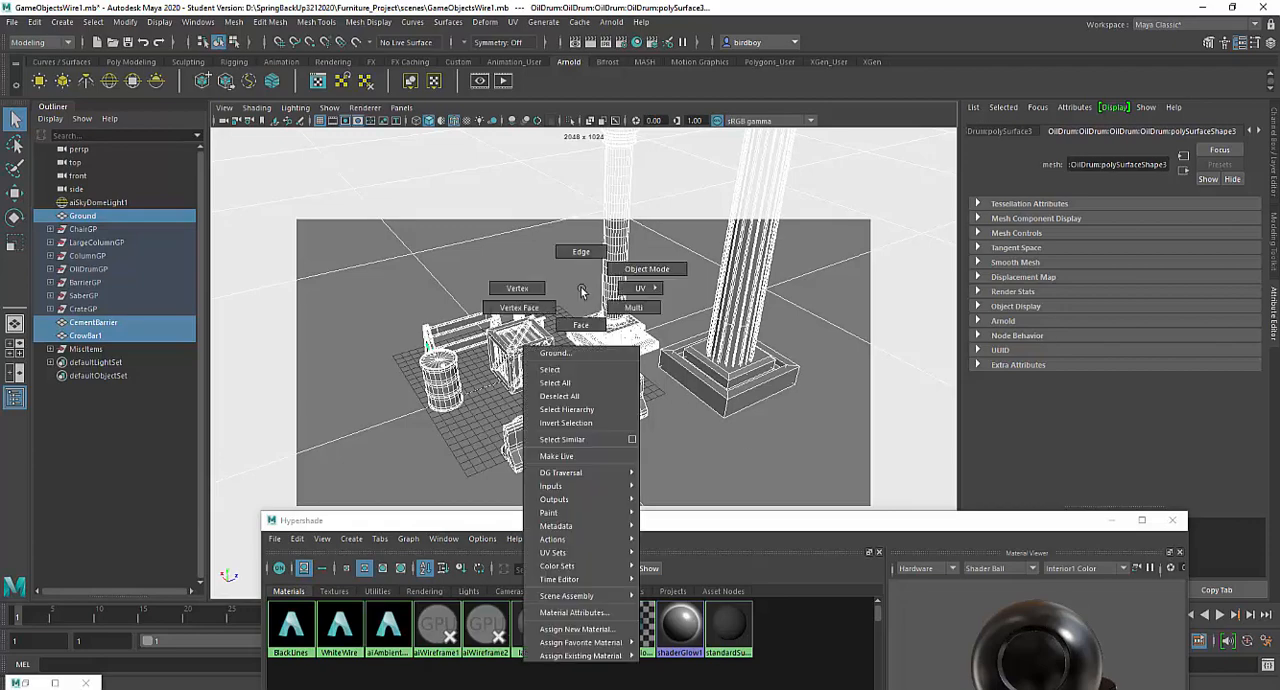
right_click(514, 140)
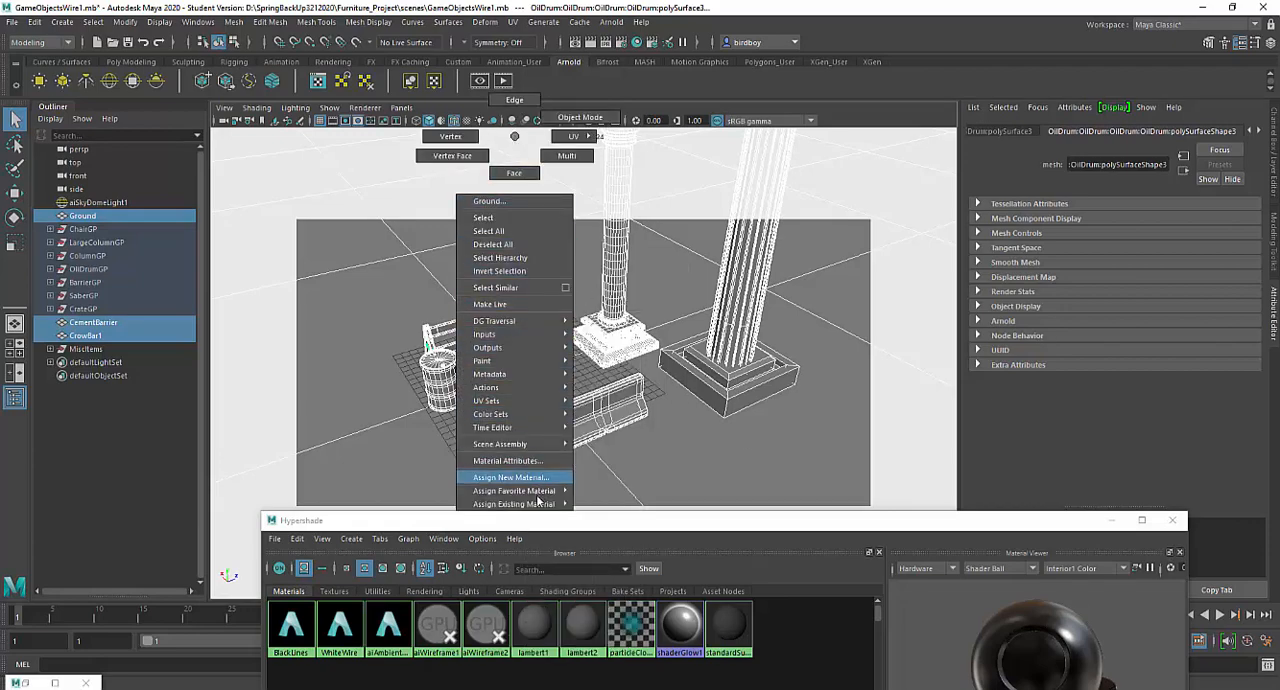
mouse_move(540, 503)
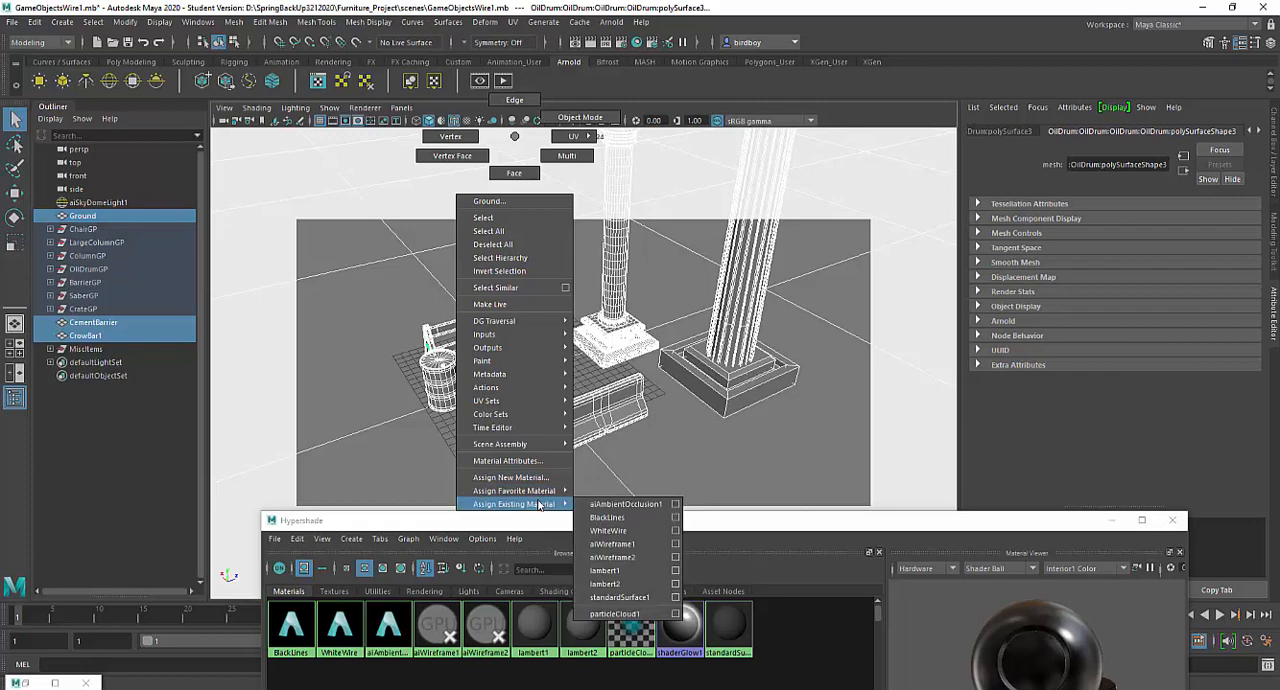
left_click(603, 519)
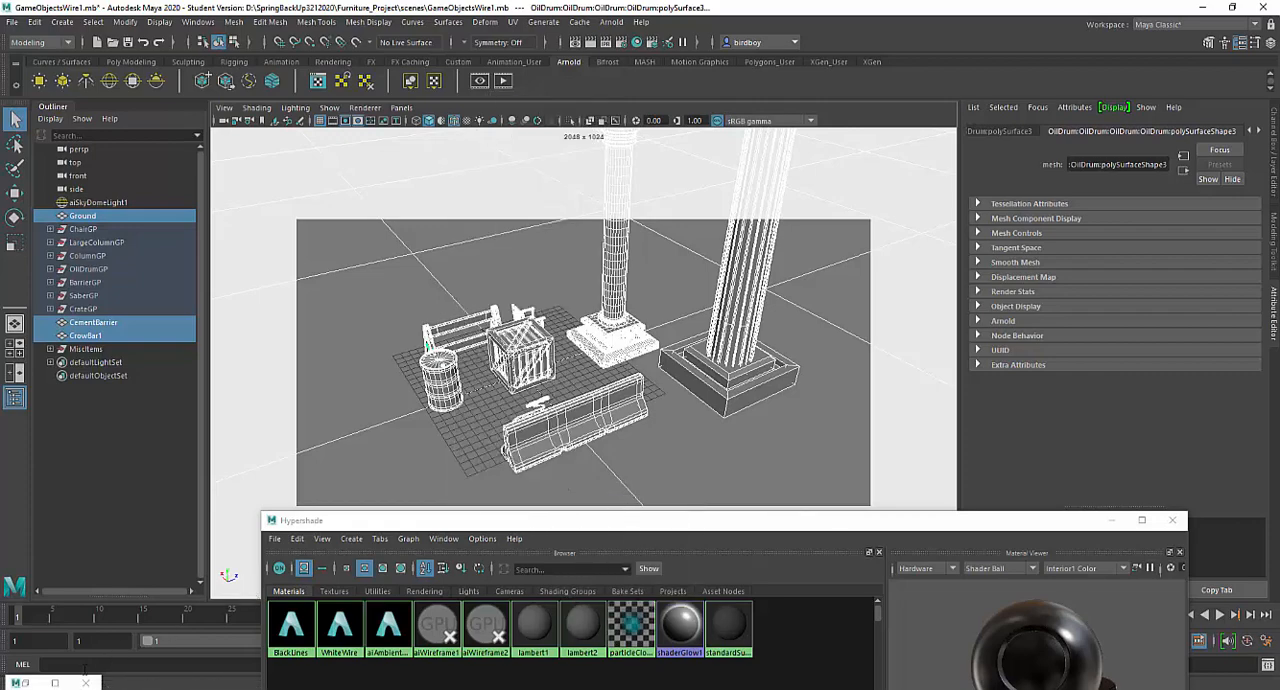
- Render the perspective view with the BlackLines material and compare it with the stored white-line render
left_click(55, 683)
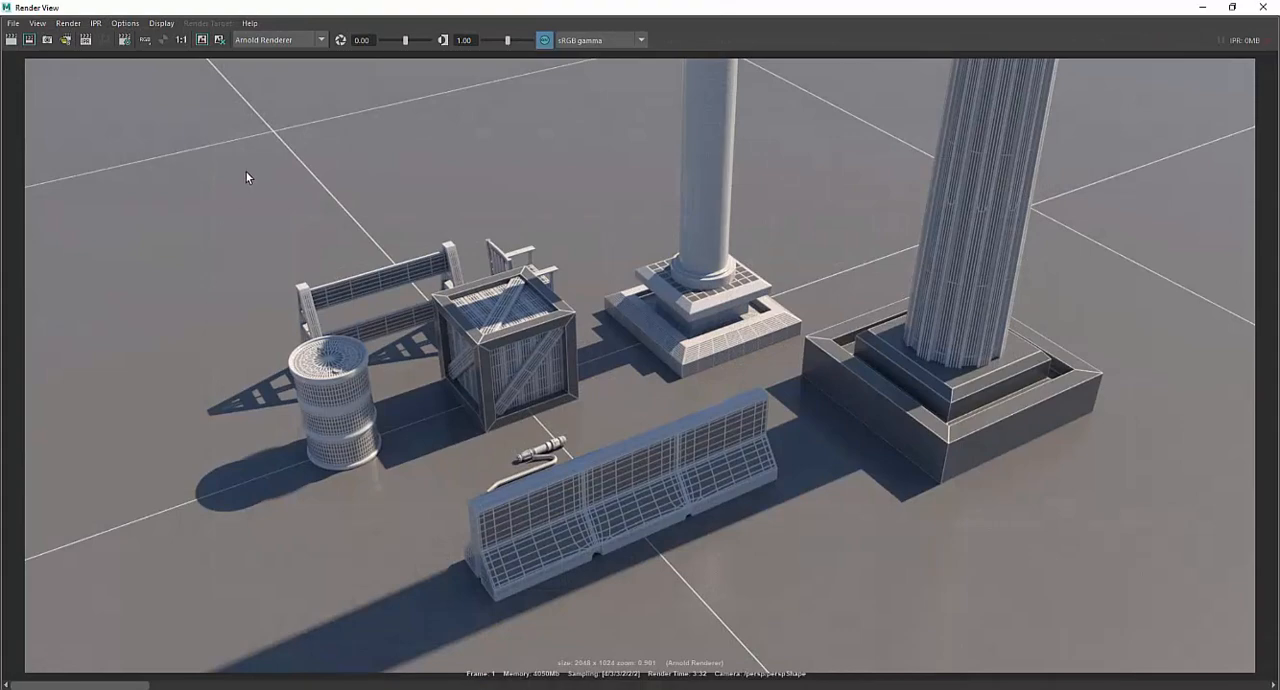
left_click_drag(343, 5, 365, 74)
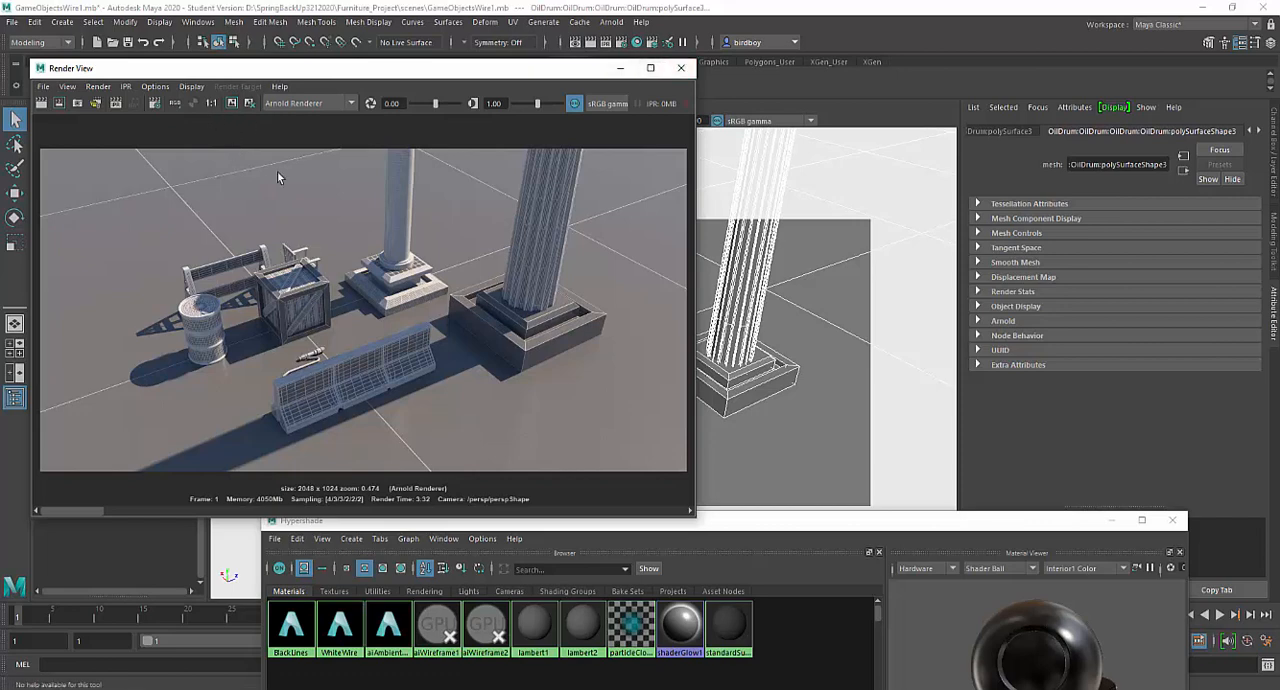
left_click(43, 86)
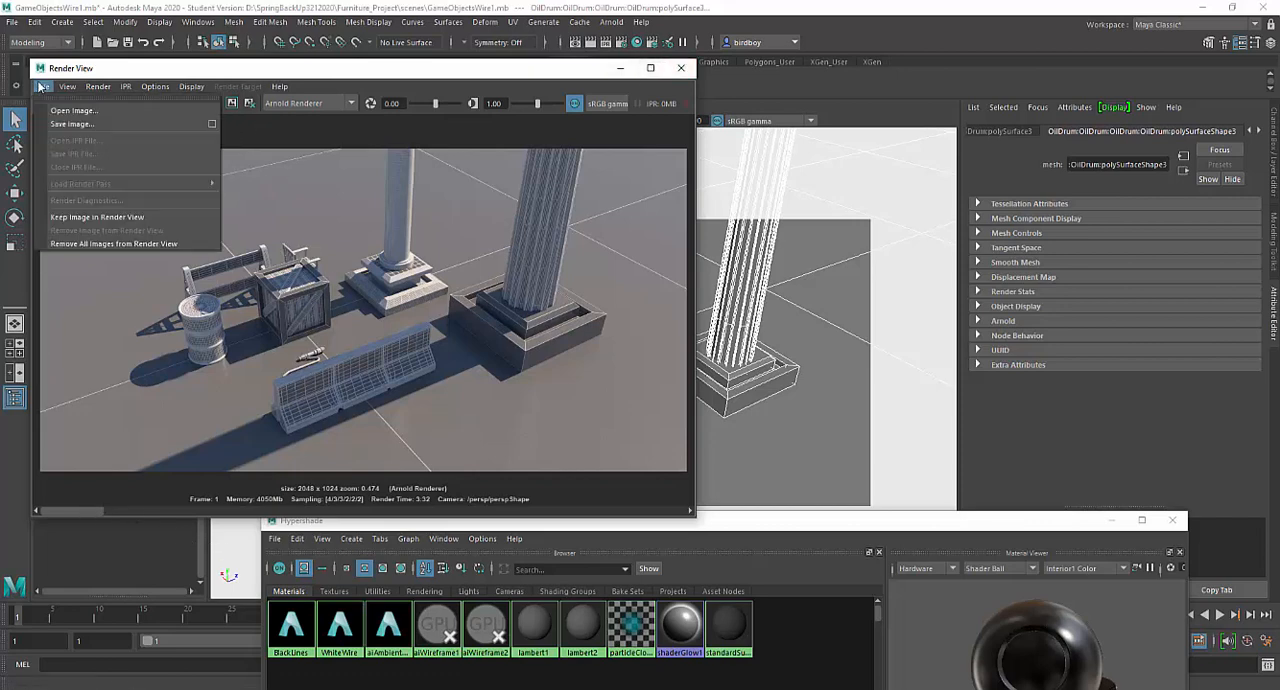
left_click(136, 72)
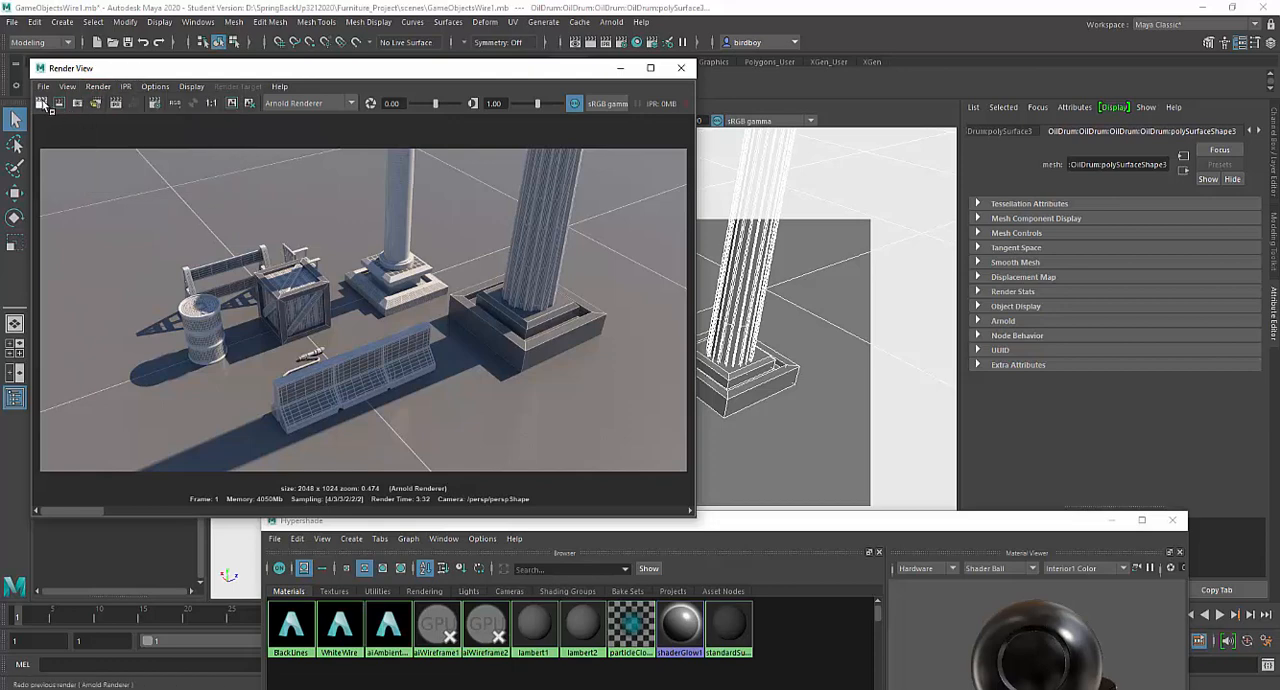
left_click(42, 105)
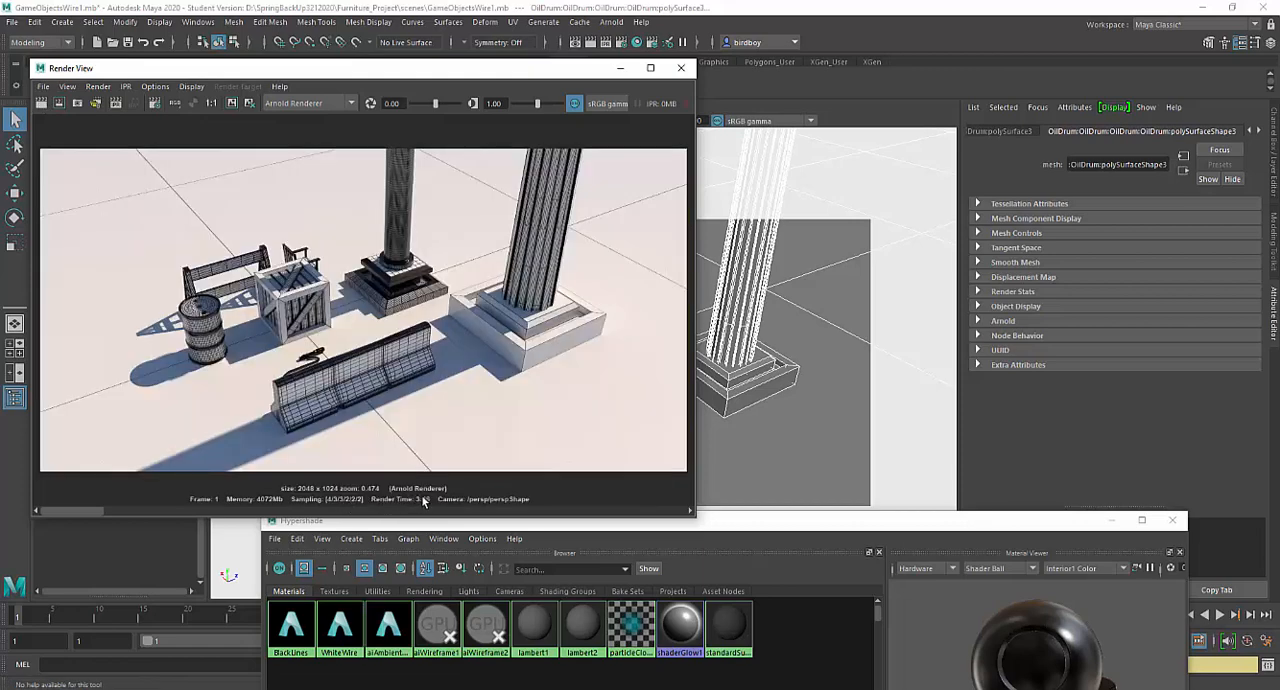
left_click(128, 511)
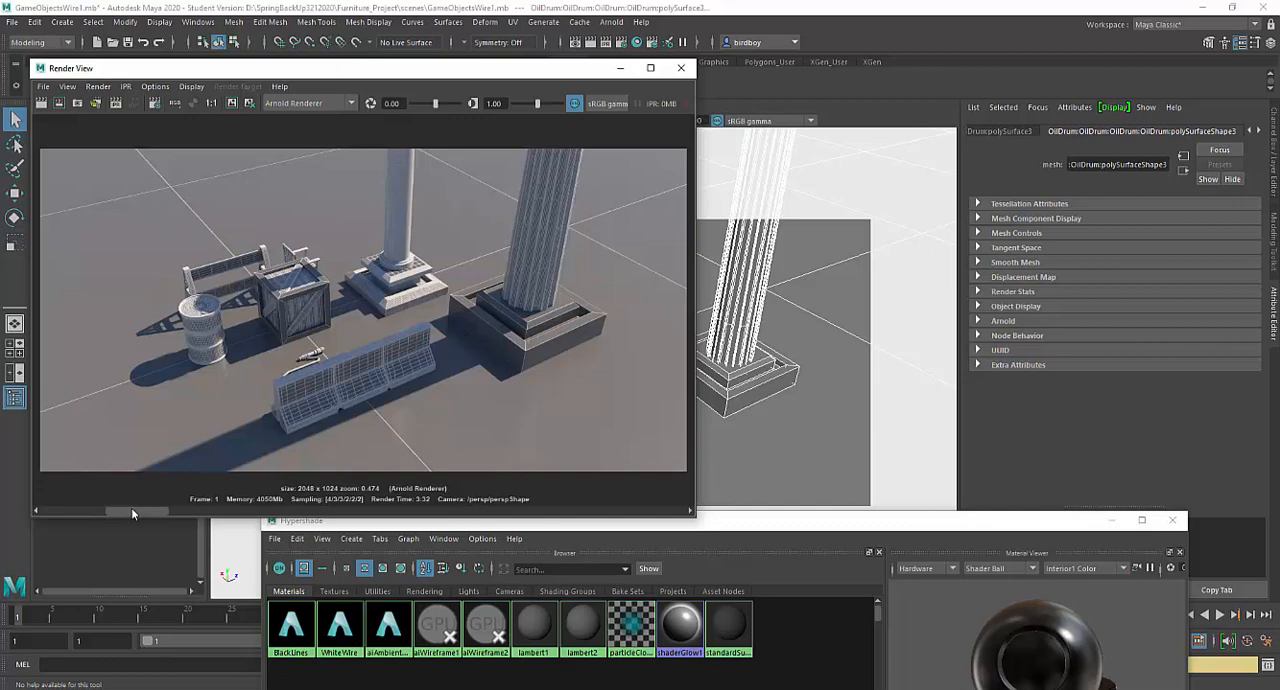
left_click_drag(131, 511, 95, 507)
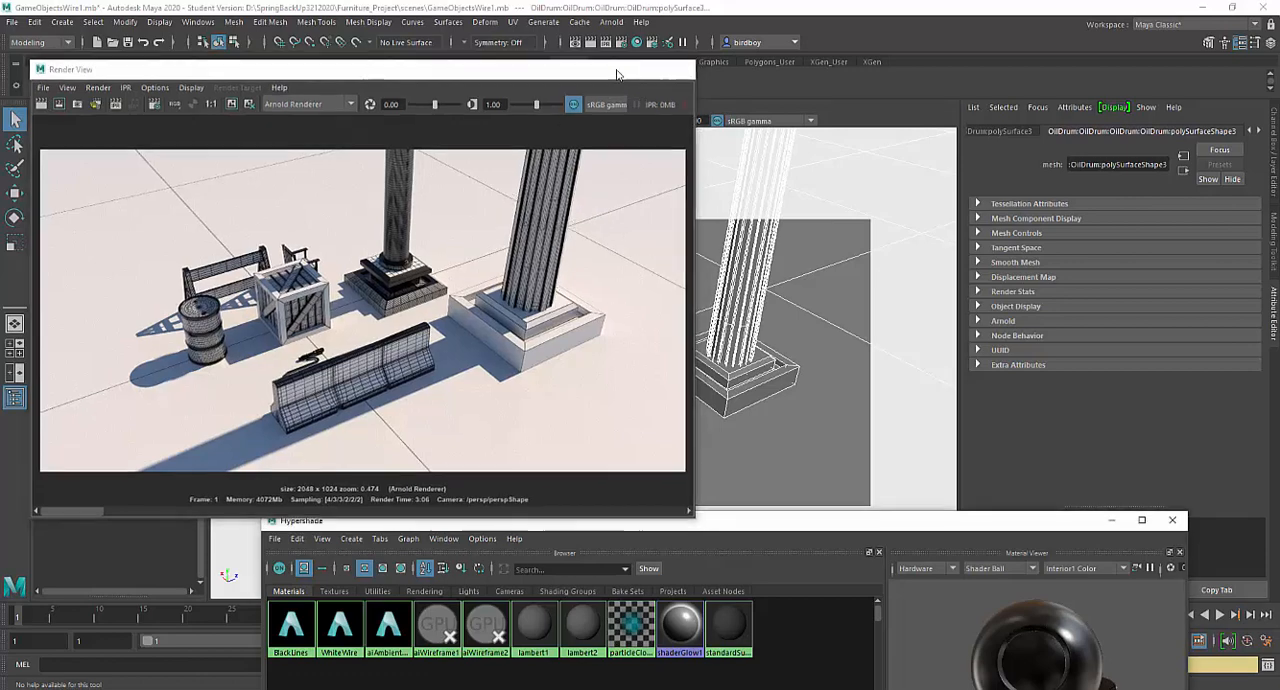
left_click(619, 69)
- Create a new default aiStandardSurface material and assign it to all the props and the ground
left_click_drag(486, 521, 545, 176)
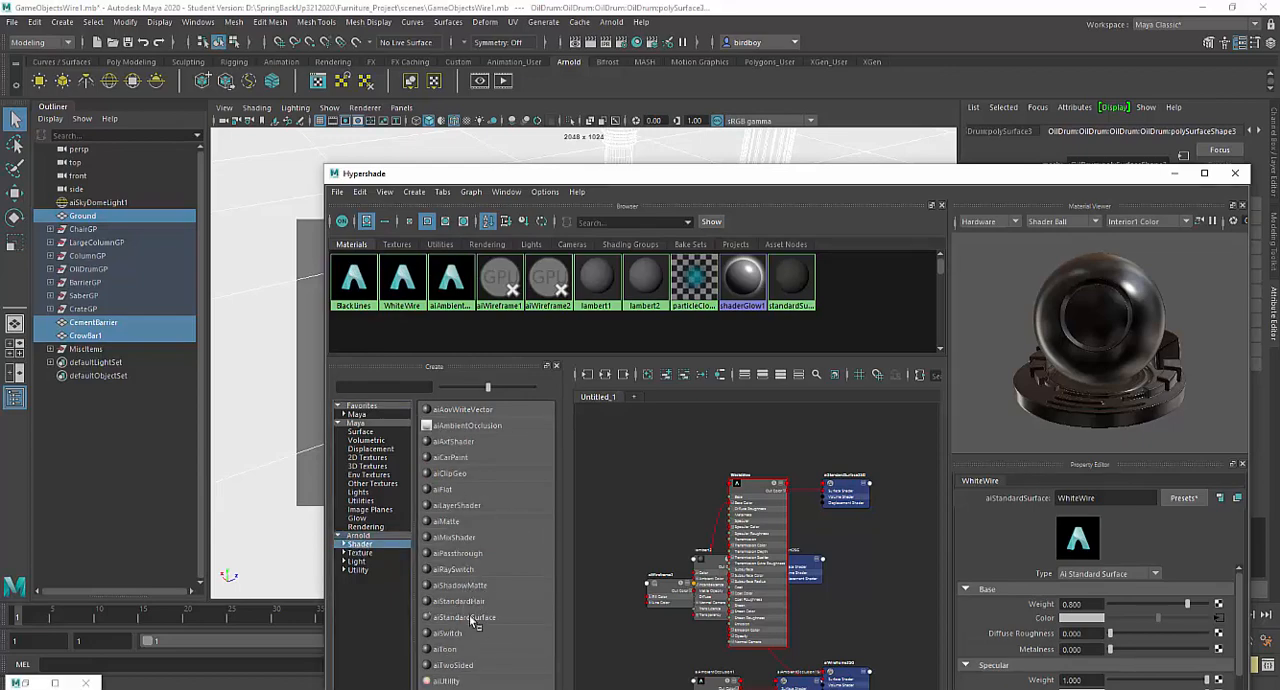
left_click(466, 617)
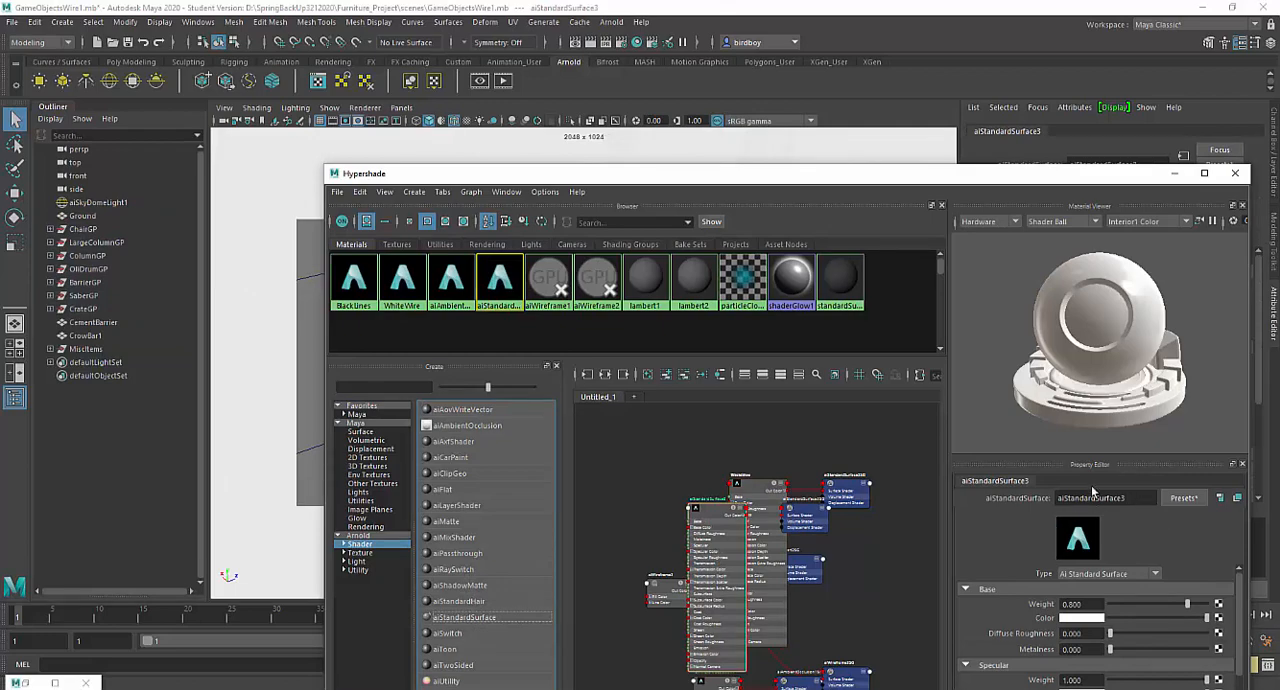
left_click(1178, 174)
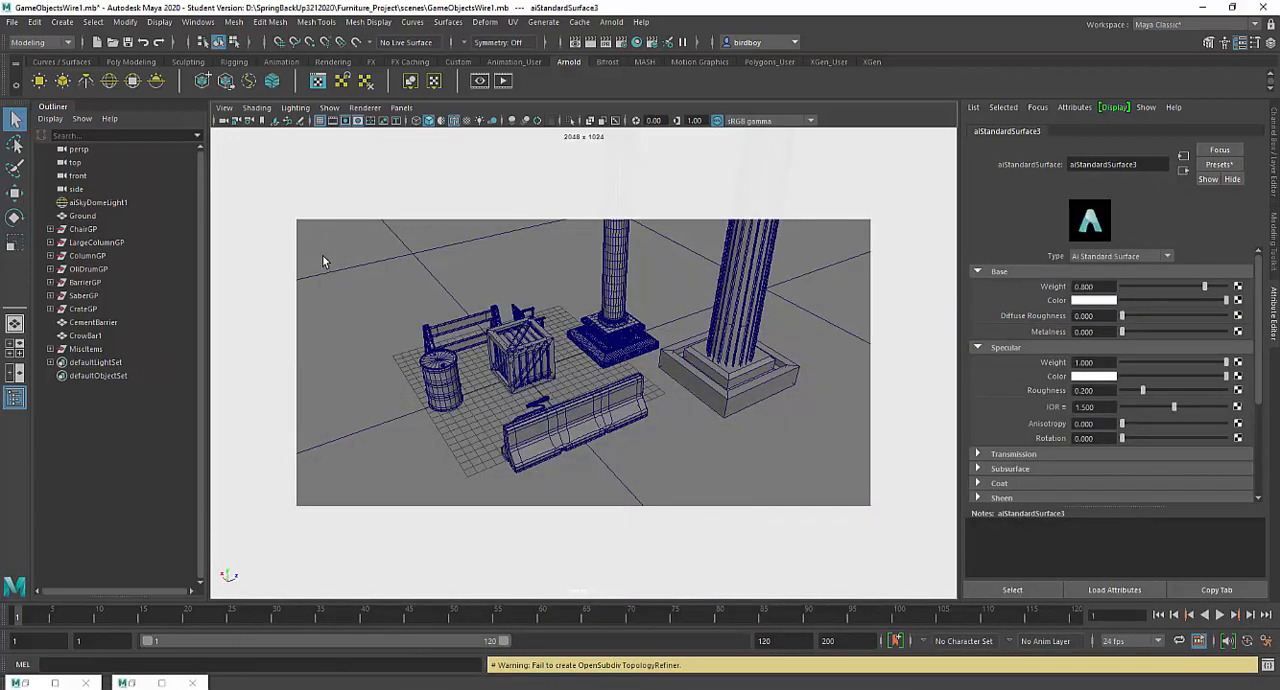
left_click_drag(322, 258, 850, 500)
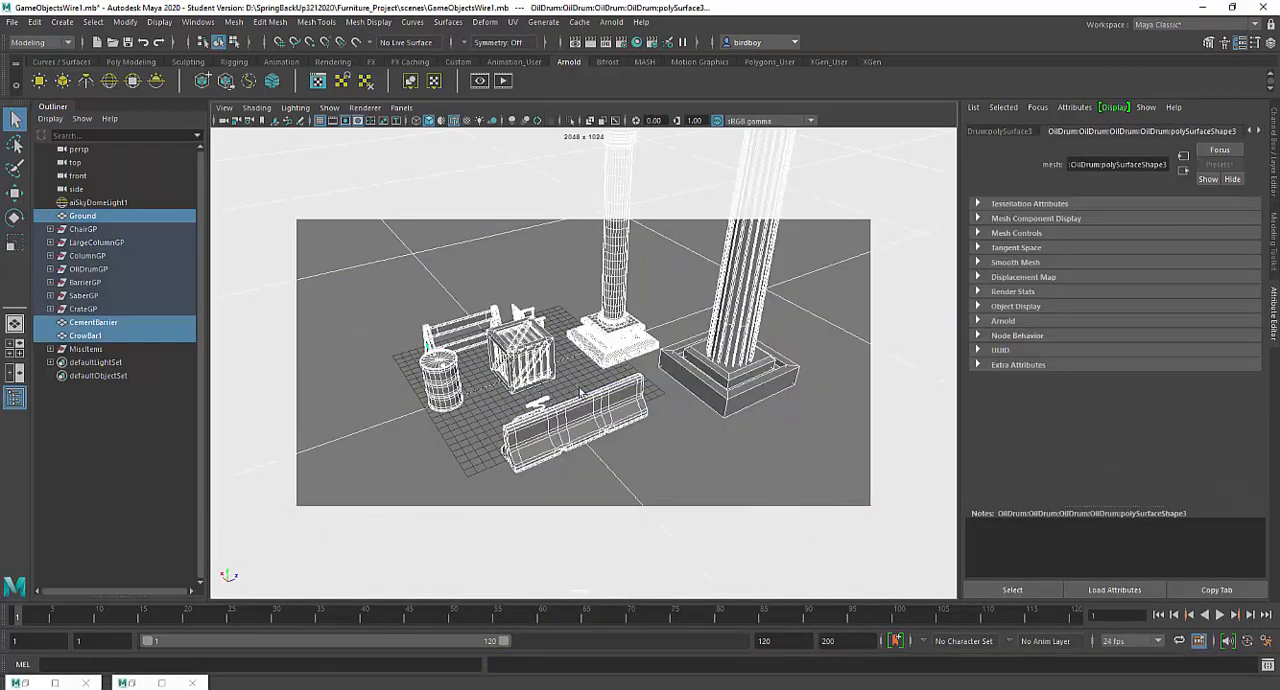
right_click_drag(512, 278, 513, 265)
right_click_drag(513, 185, 607, 591)
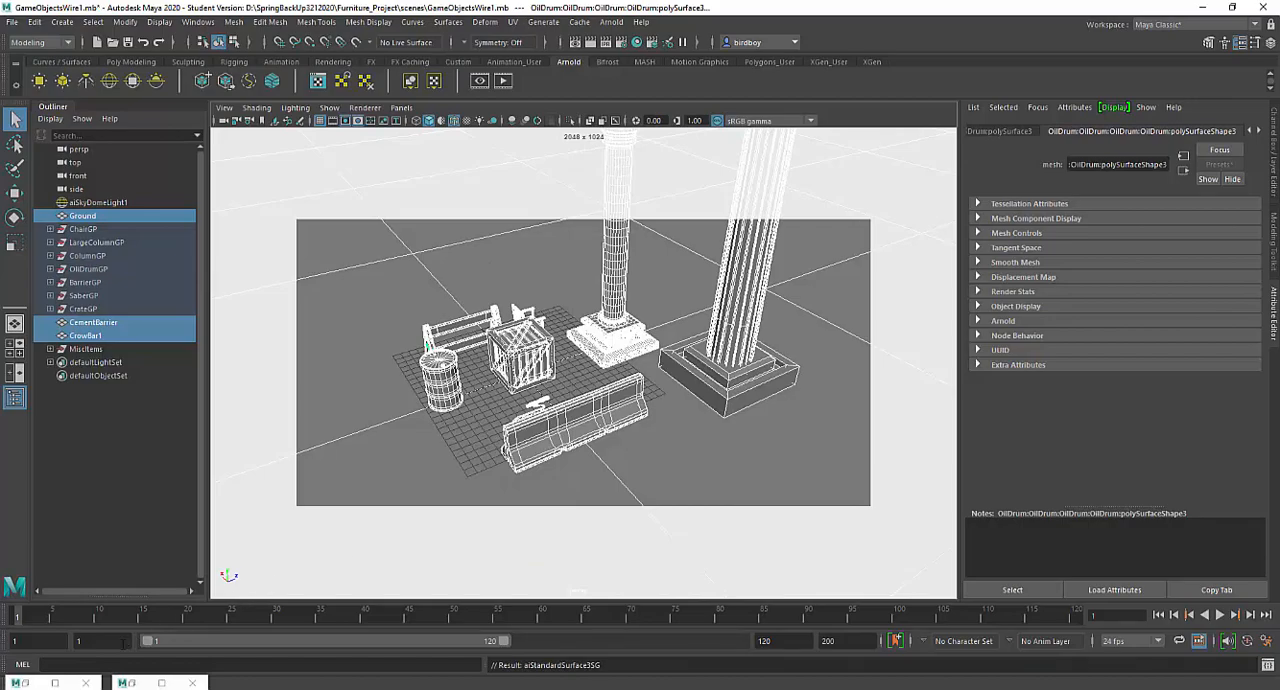
- Render the perspective view with the plain aiStandardSurface material, without wire lines, and review the result
left_click(55, 683)
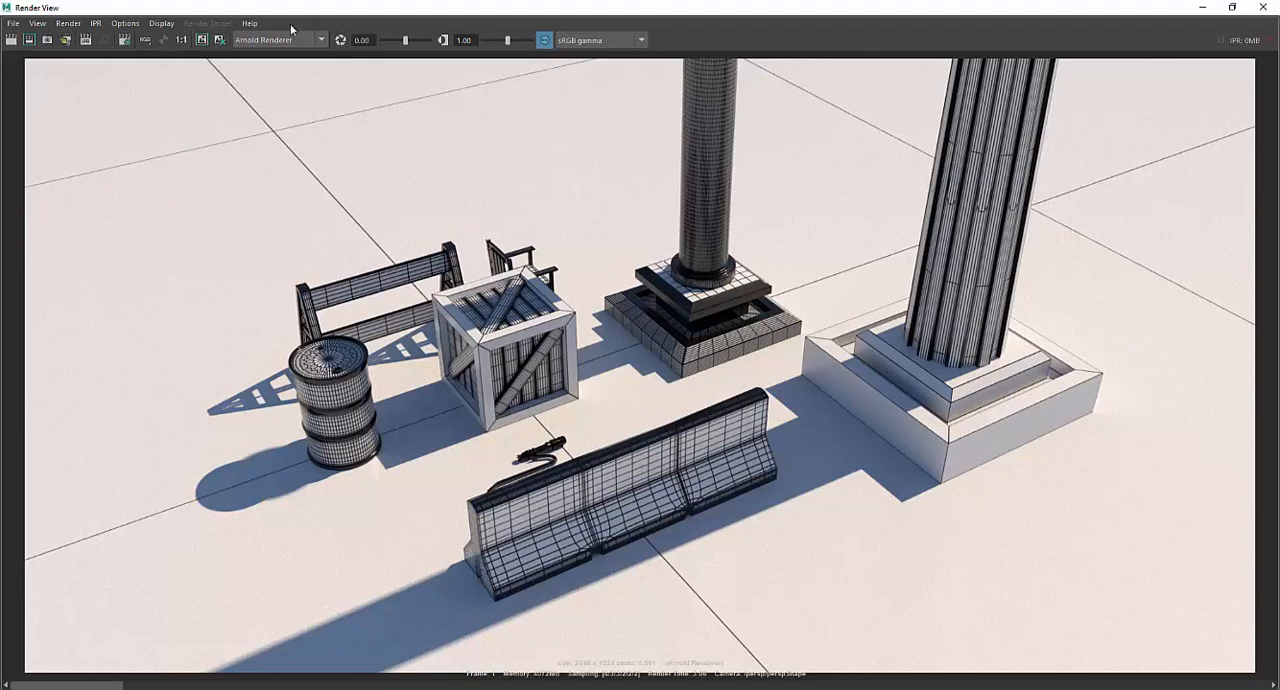
left_click_drag(315, 8, 400, 86)
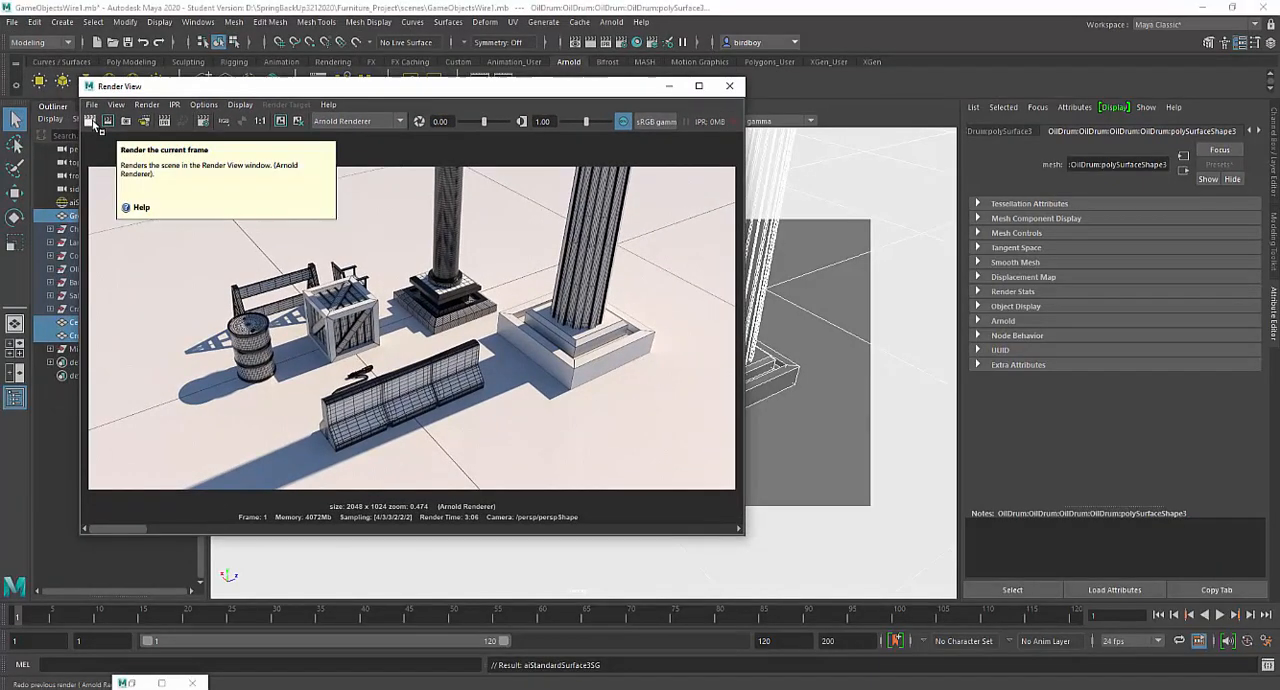
left_click(107, 121)
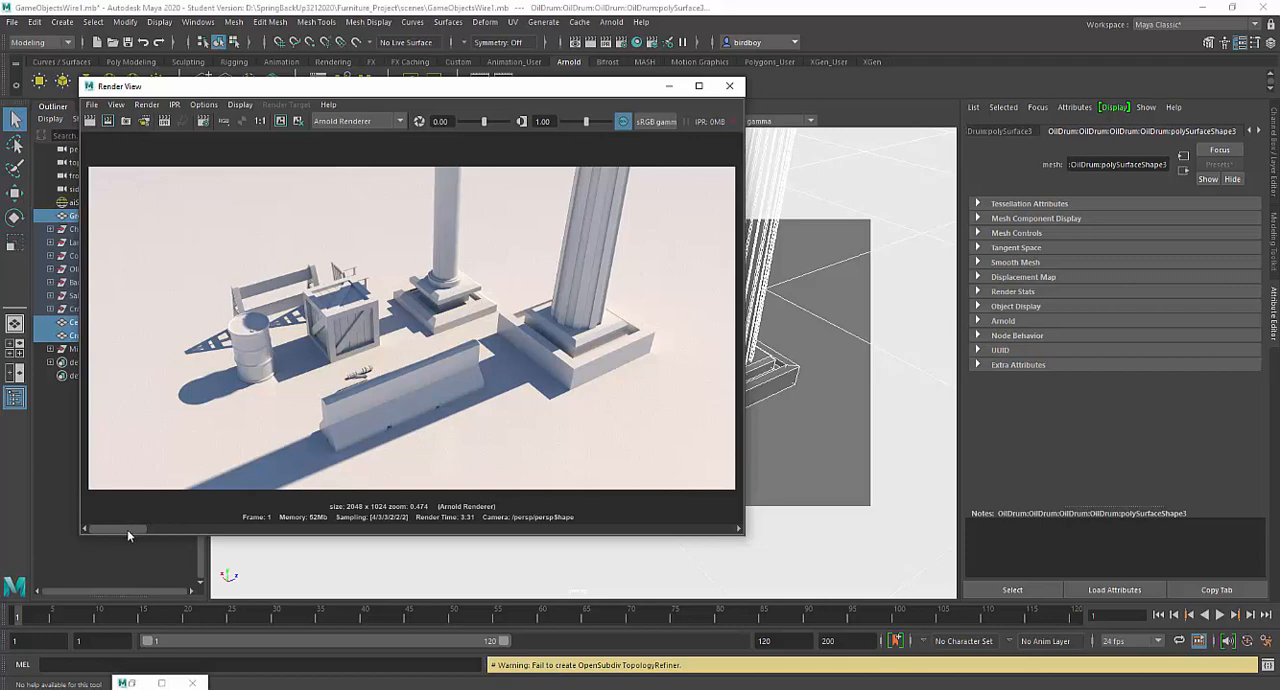
mouse_move(130, 533)
left_mouse_down()
mouse_move(182, 527)
mouse_move(144, 518)
mouse_move(332, 525)
mouse_move(125, 533)
left_mouse_up()
left_click(668, 87)
- Hide the LightsLayer and GroundLayer display layers
left_click(1272, 166)
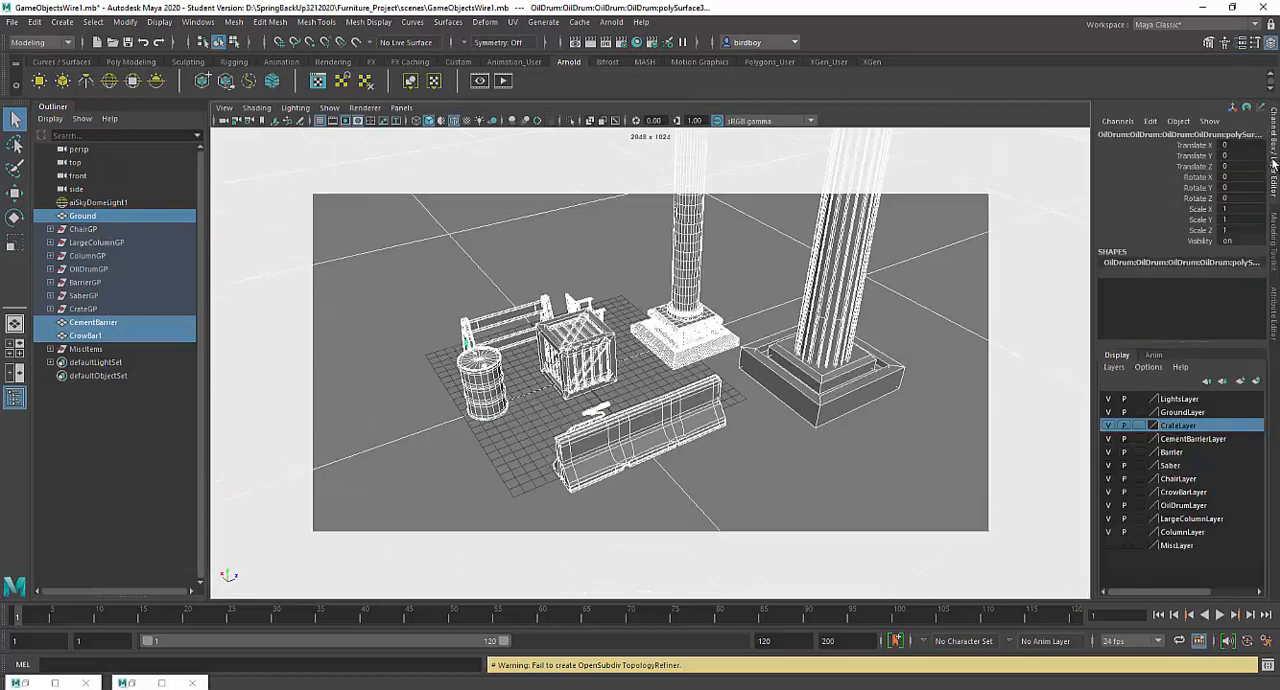
left_click(1109, 400)
left_click(1109, 412)
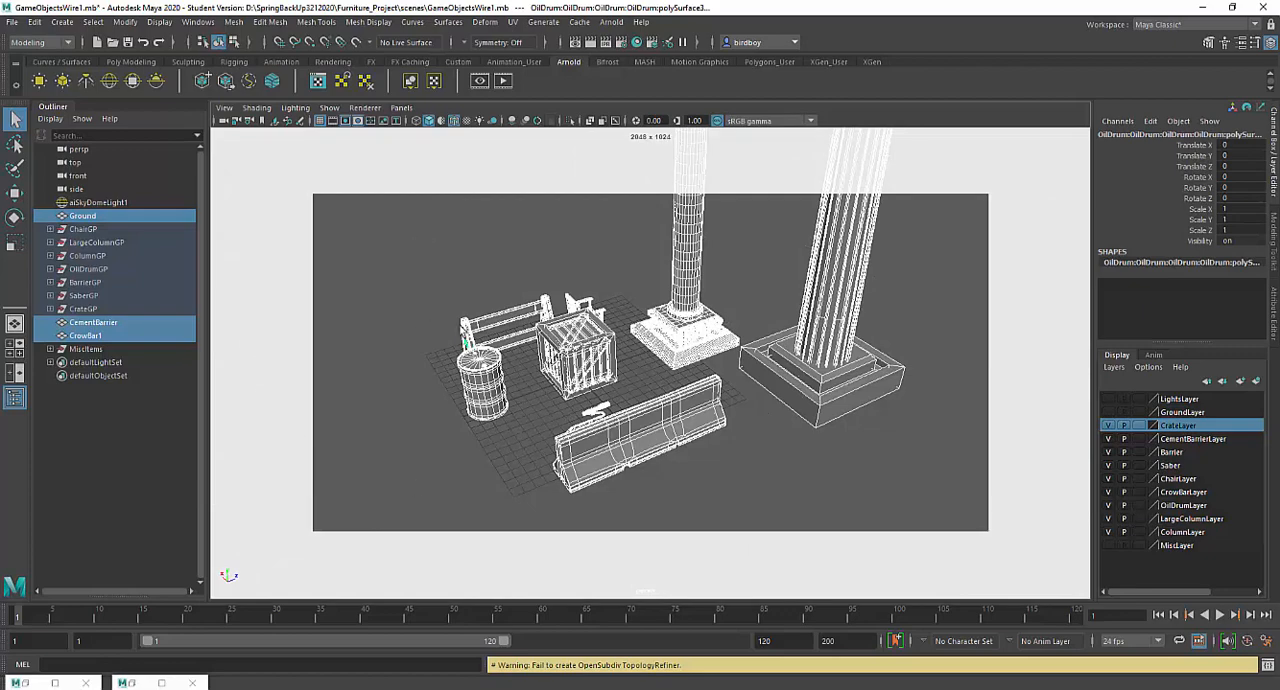
- Create another standalone Arnold aiWireframe shader in the Hypershade
left_click(161, 683)
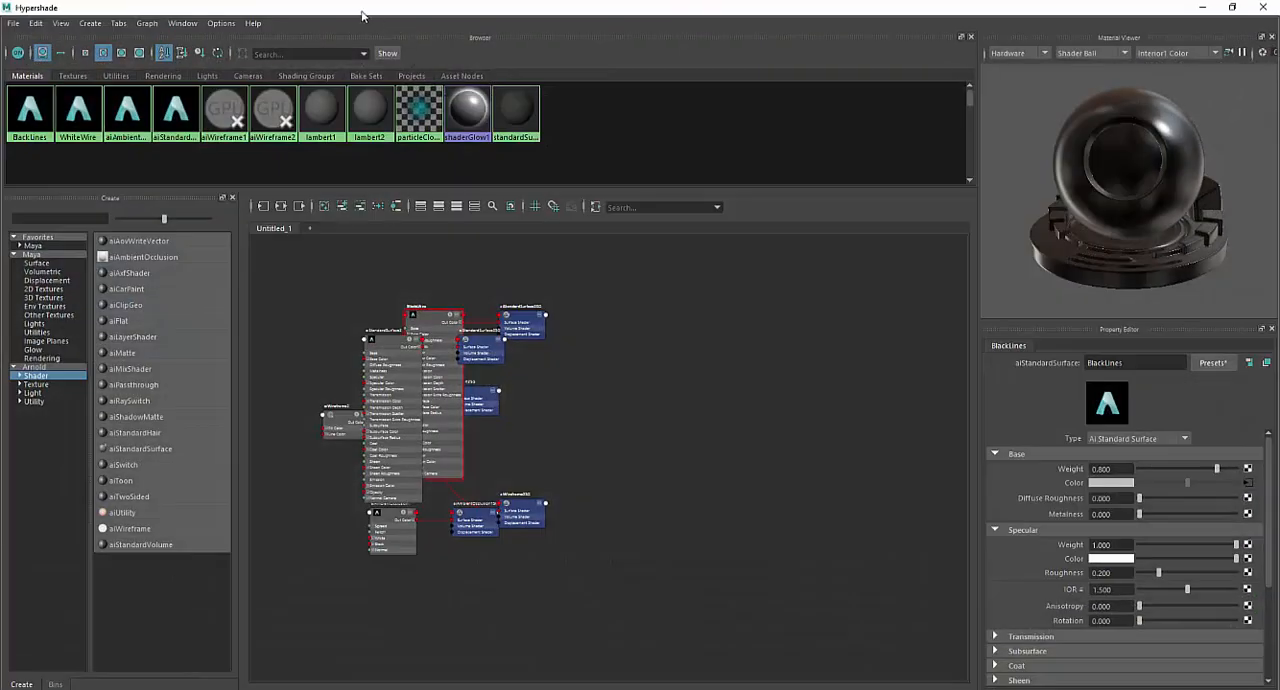
double_click(362, 15)
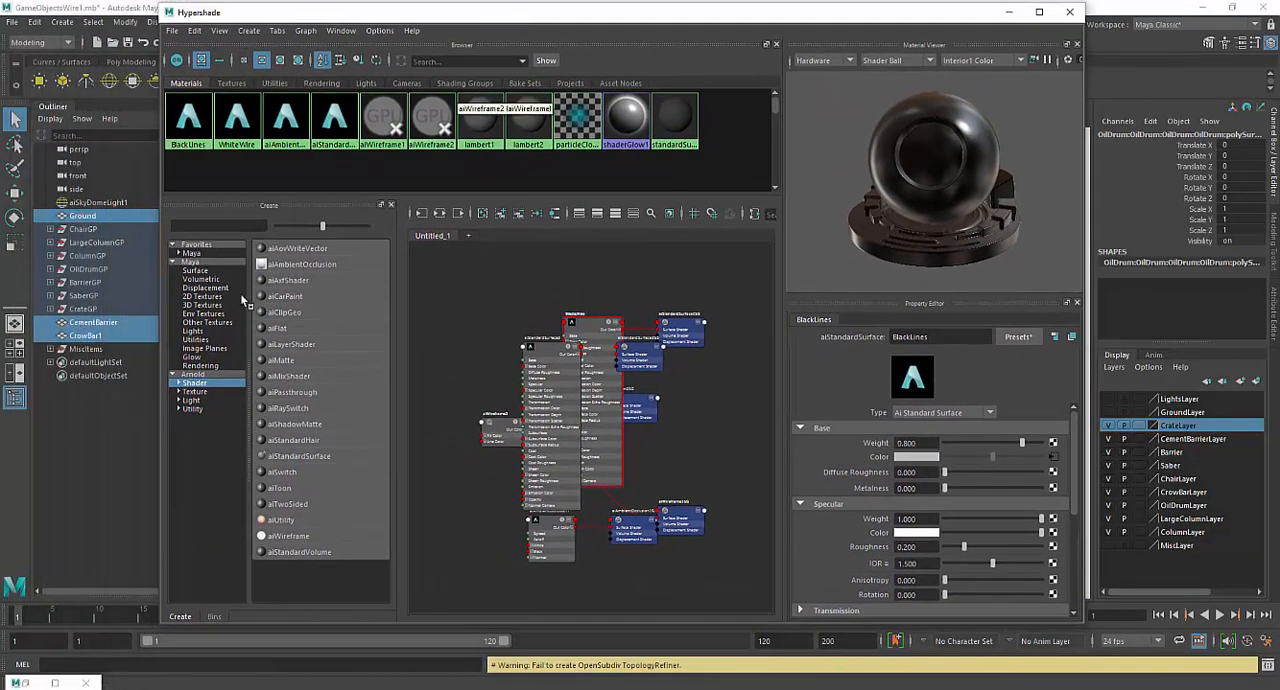
left_click(200, 383)
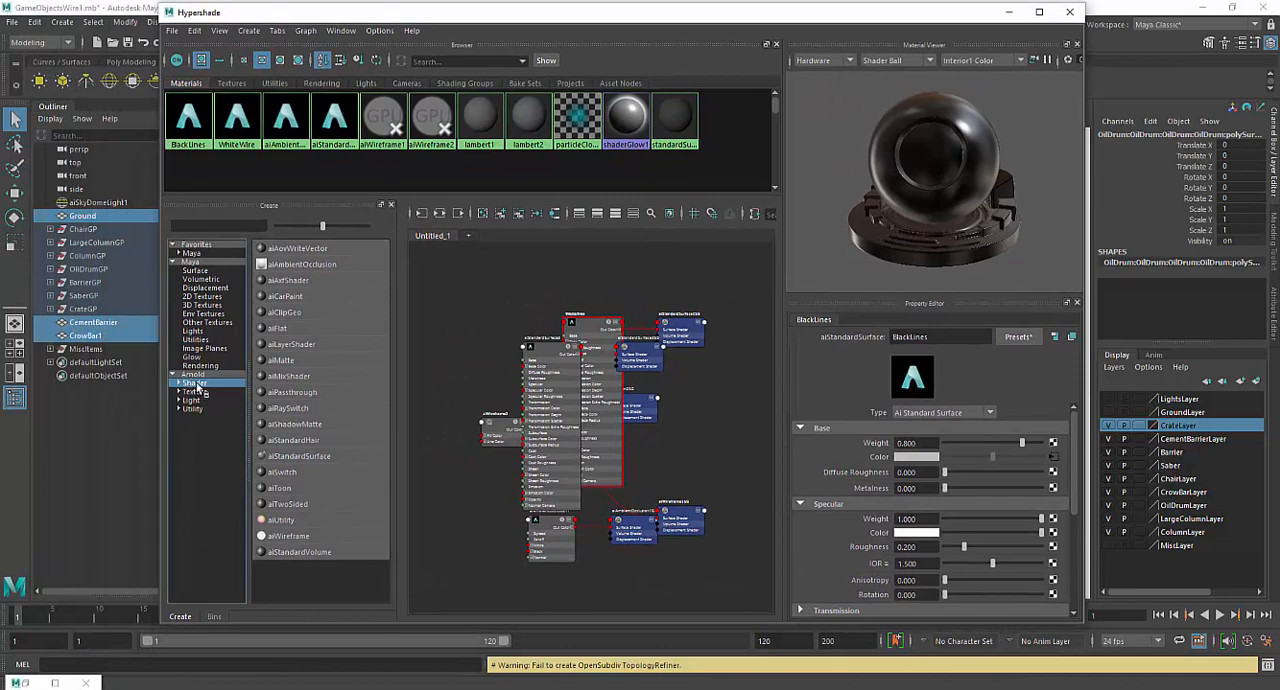
left_click(298, 537)
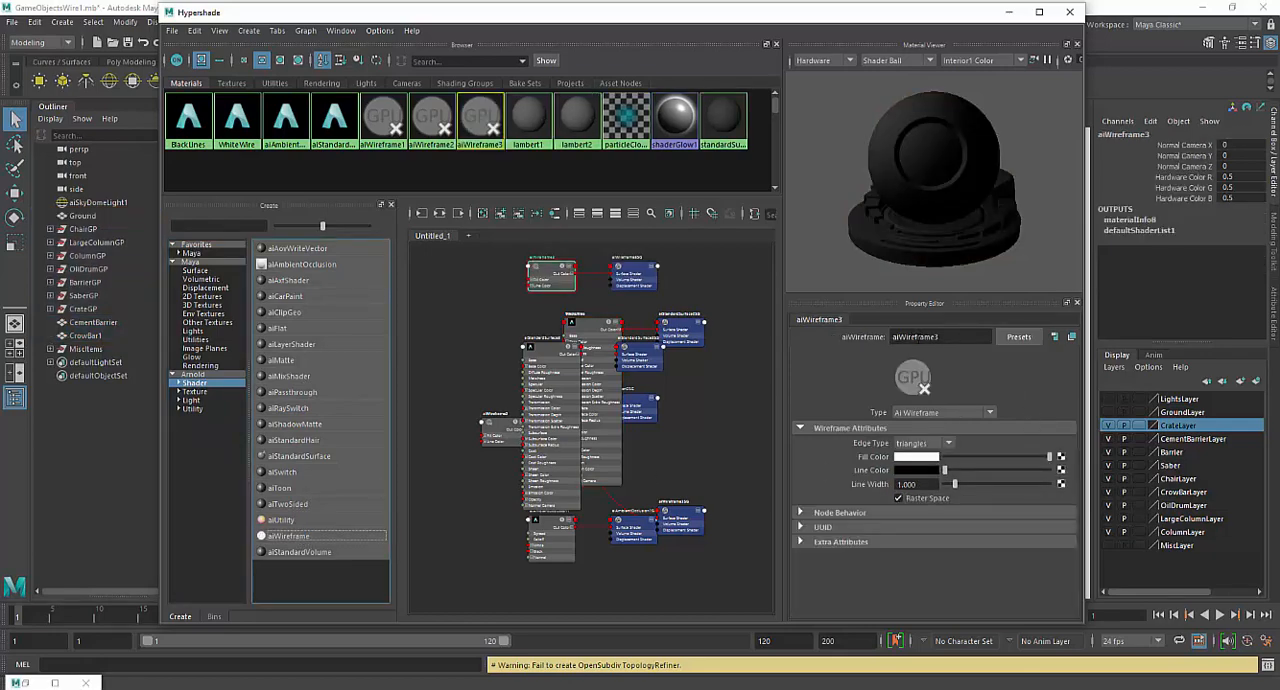
double_click(915, 337)
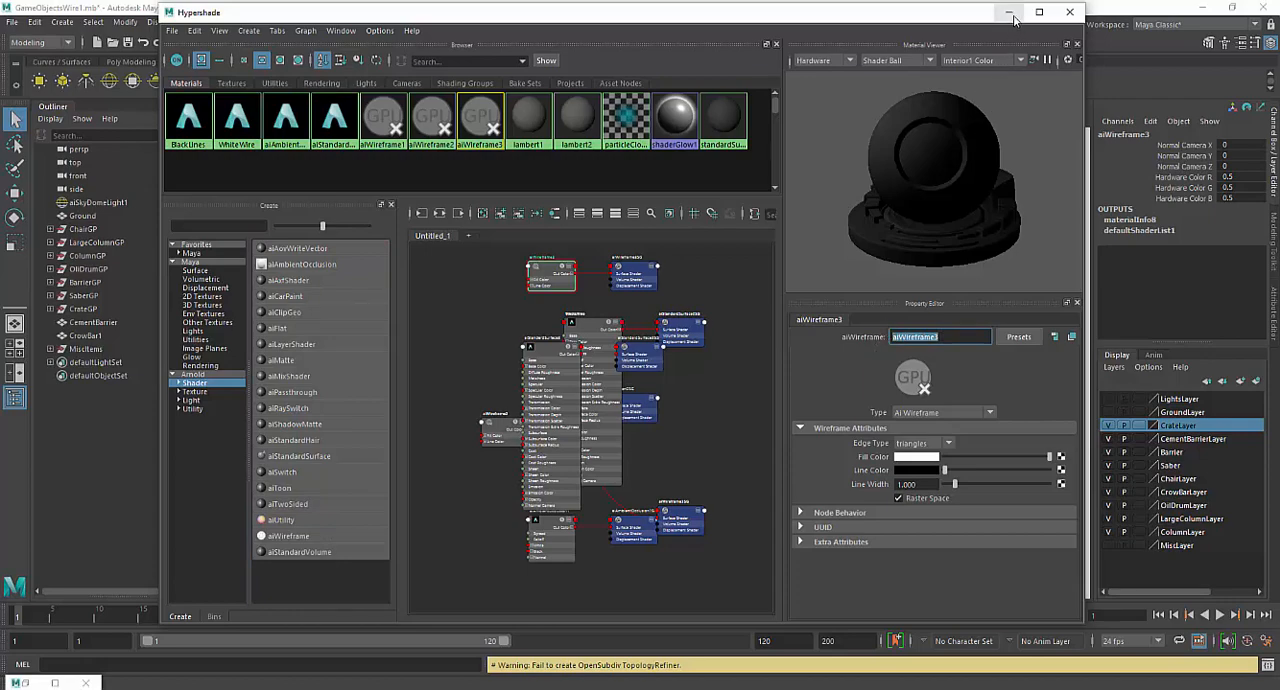
left_click(950, 445)
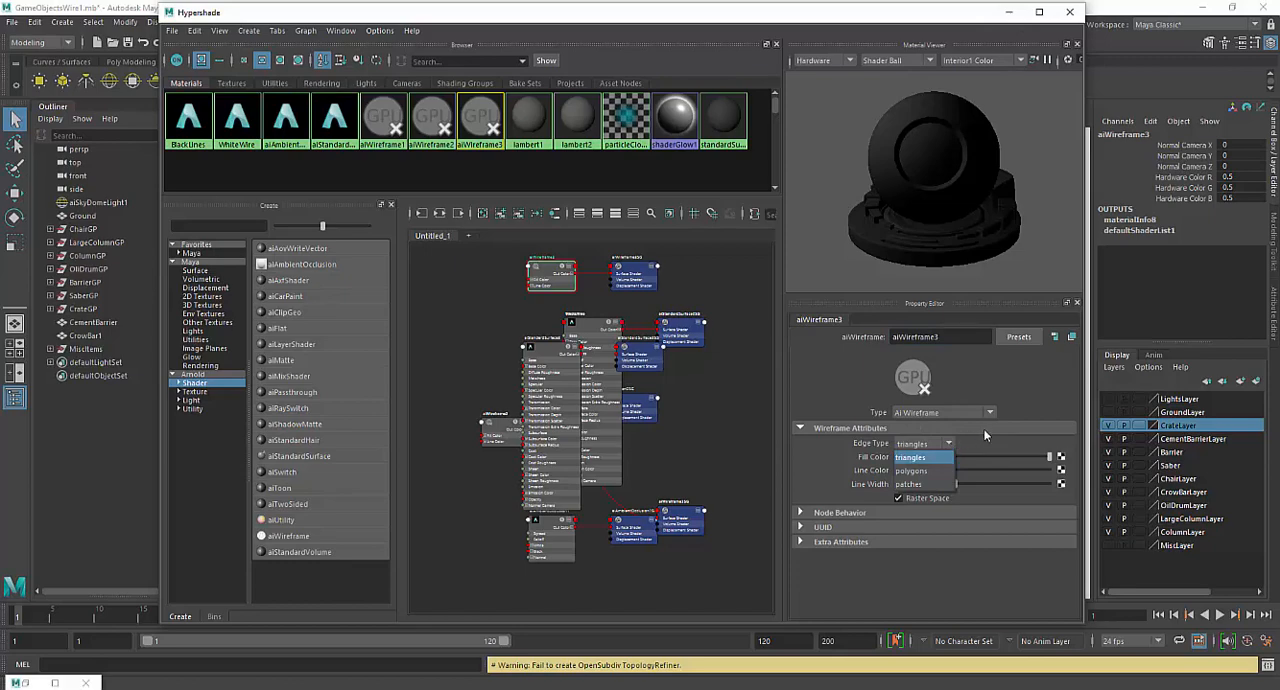
left_click(984, 430)
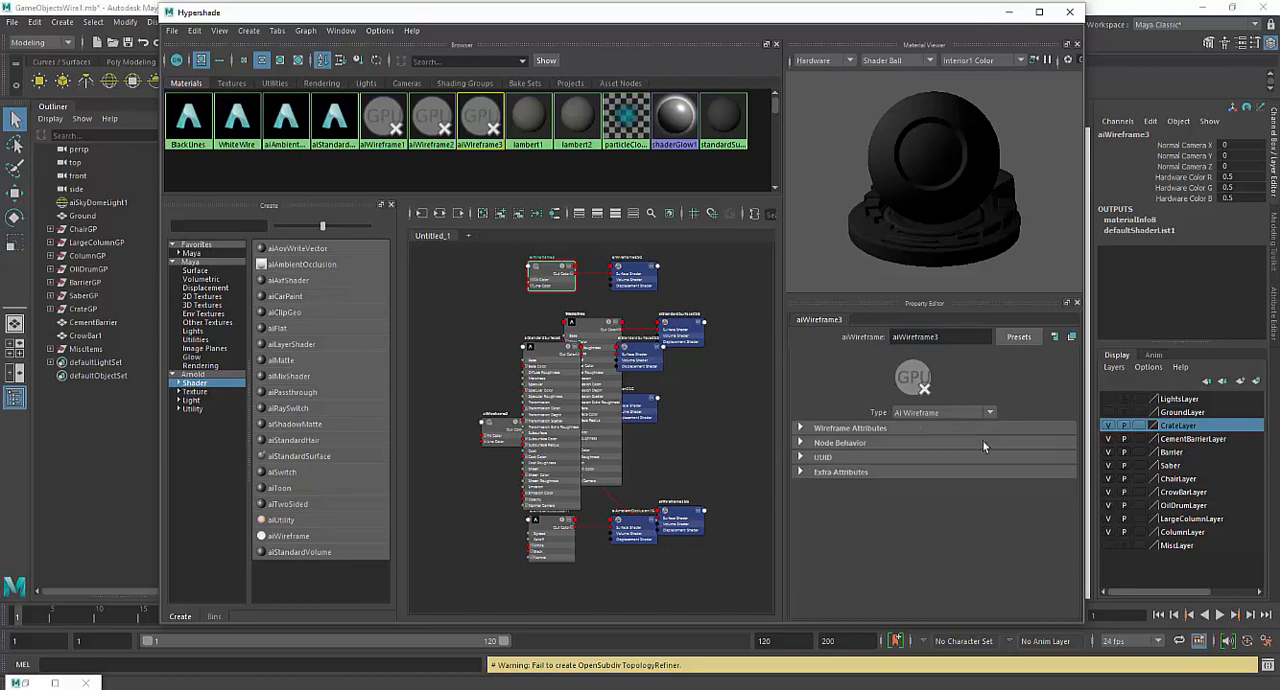
left_click(805, 427)
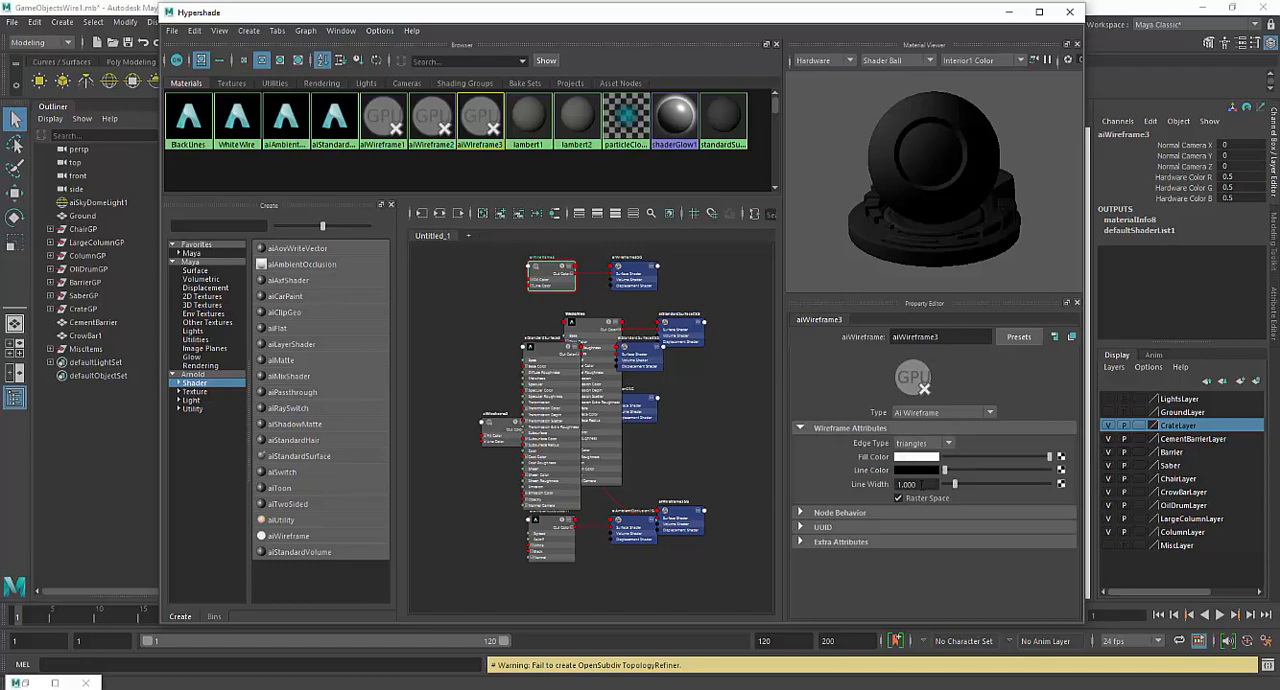
- Set the new aiWireframe3 shader's line width to 2 and put the Hypershade away
left_click_drag(922, 484, 875, 488)
type("2")
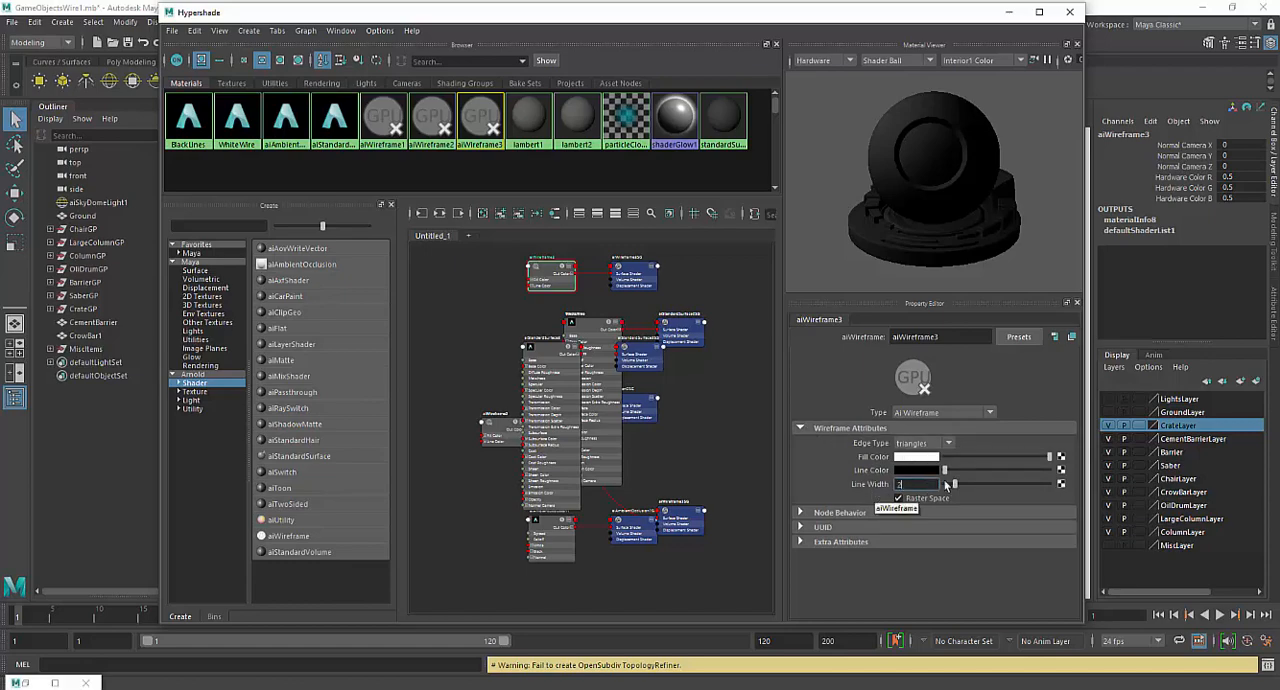
key("Return")
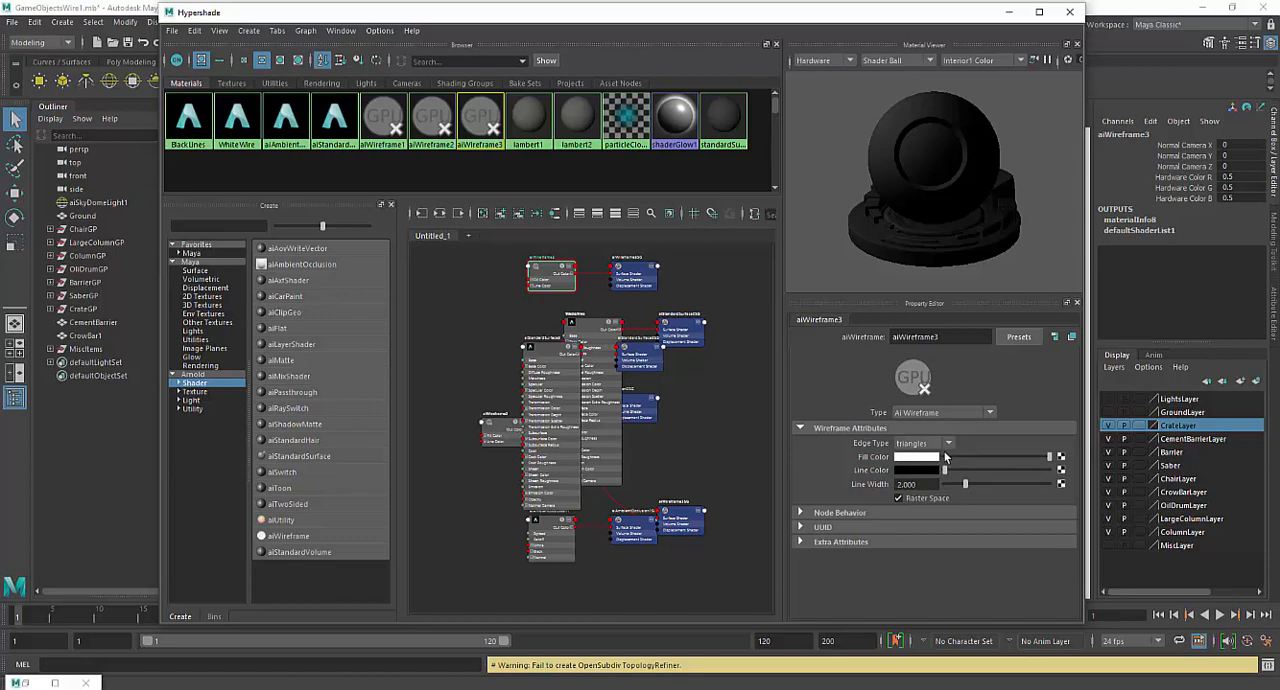
left_click(1010, 13)
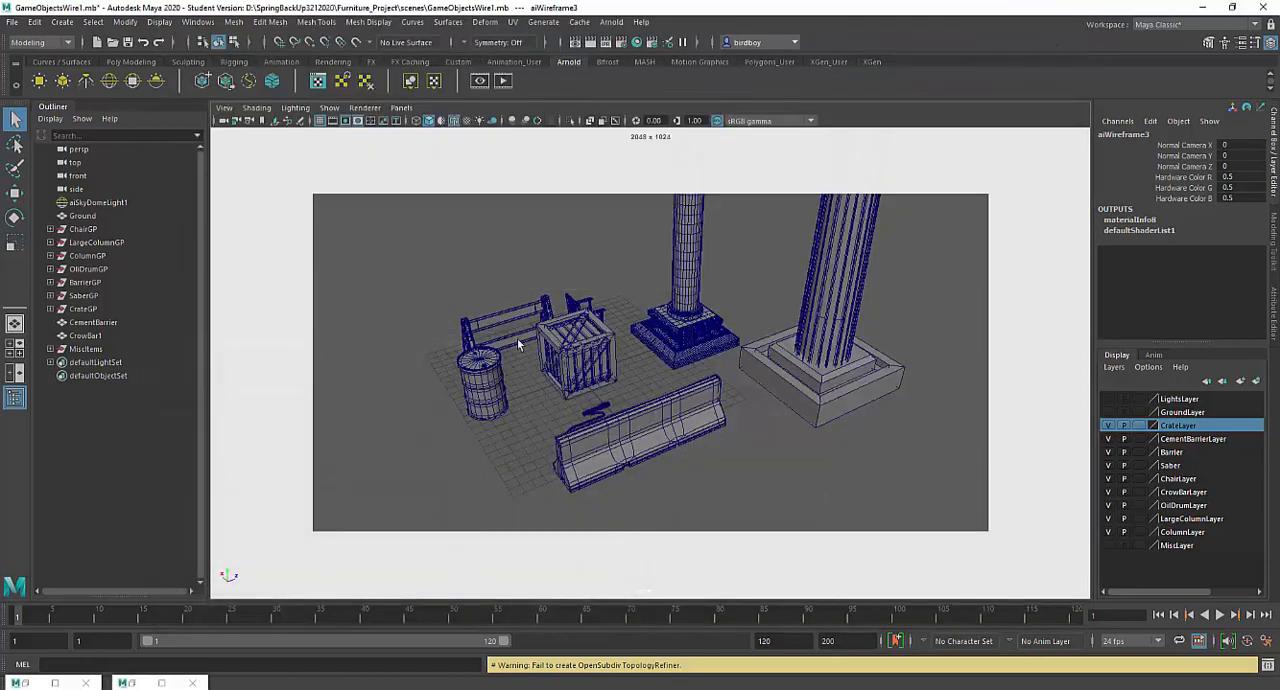
- Select all the visible props in the perspective view and assign the existing aiWireframe3 material to them
left_click_drag(409, 261, 926, 479)
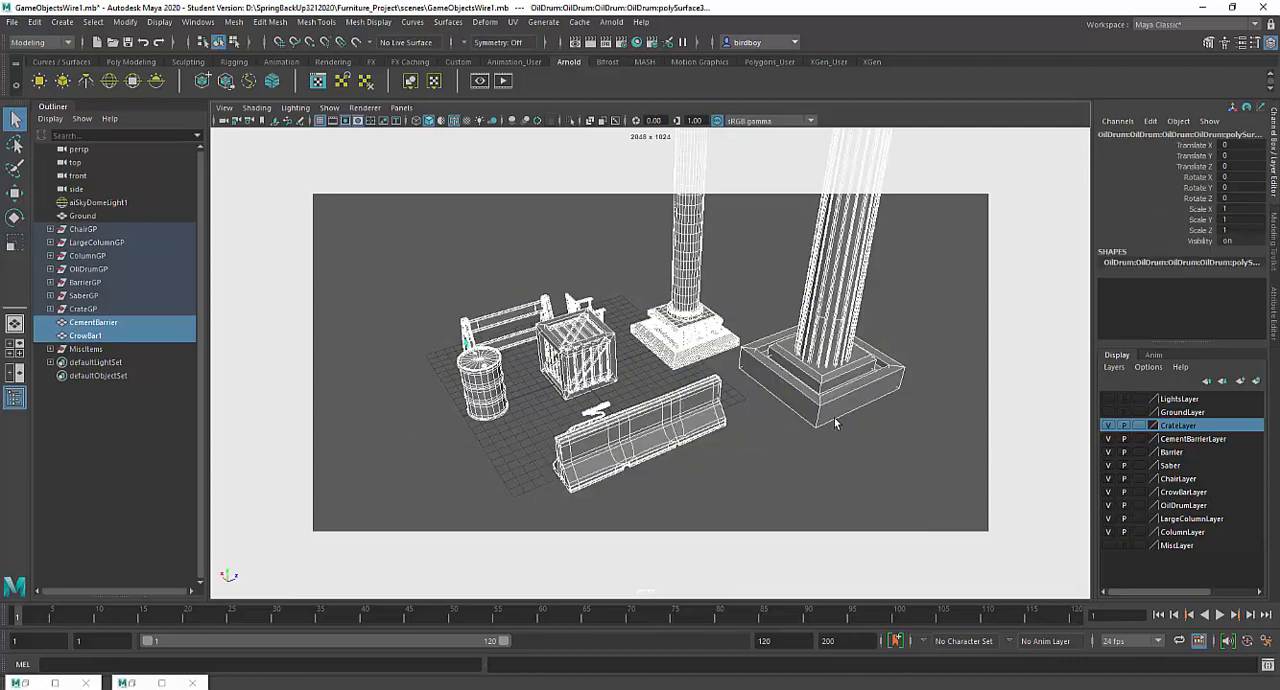
right_click(676, 325)
left_click(648, 418)
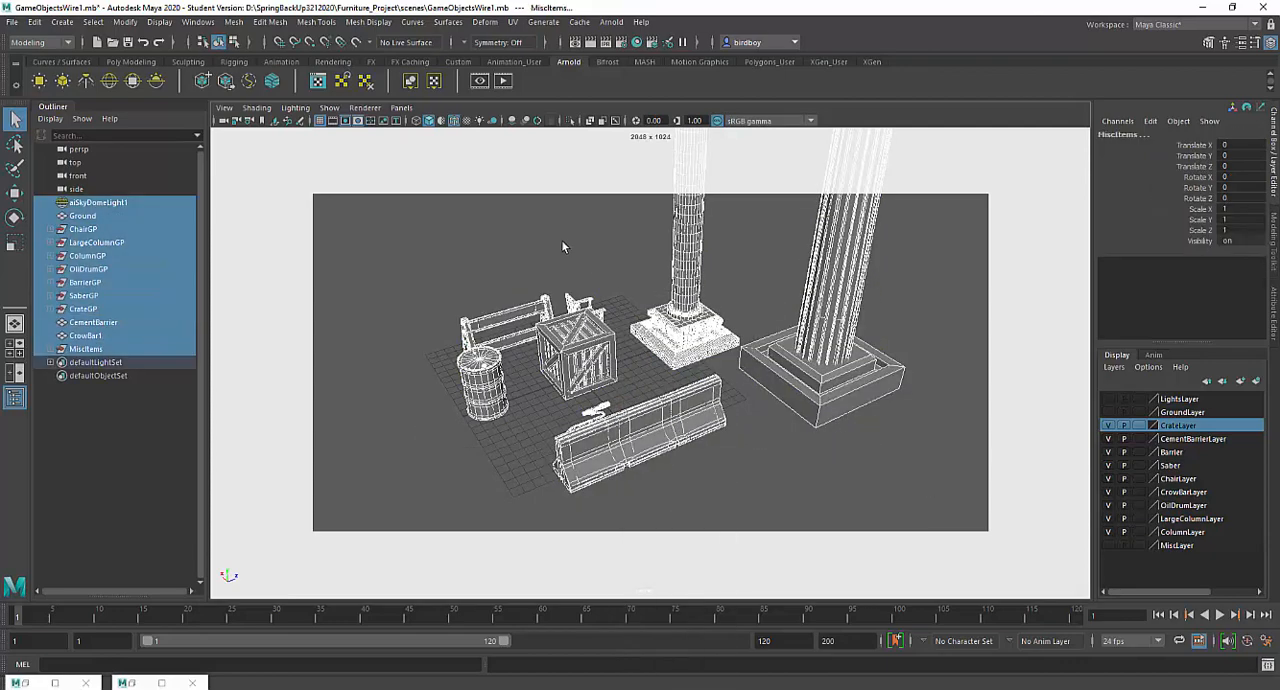
left_click_drag(397, 228, 1021, 589)
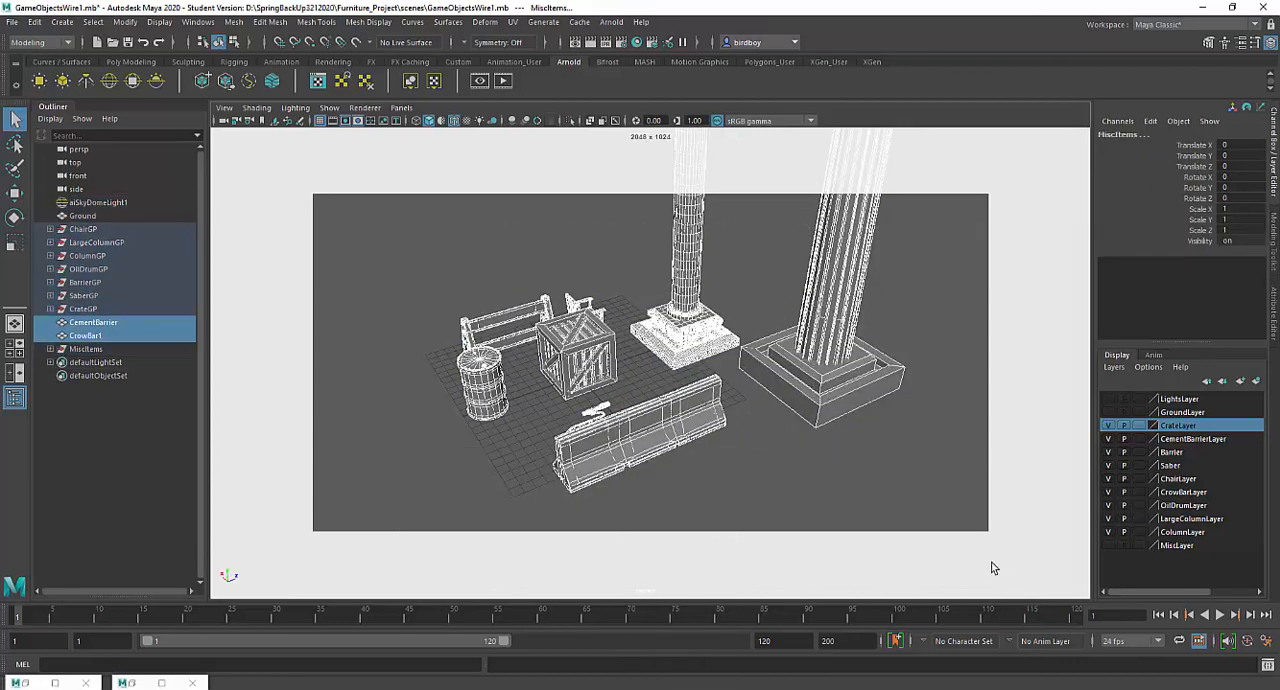
right_click(552, 167)
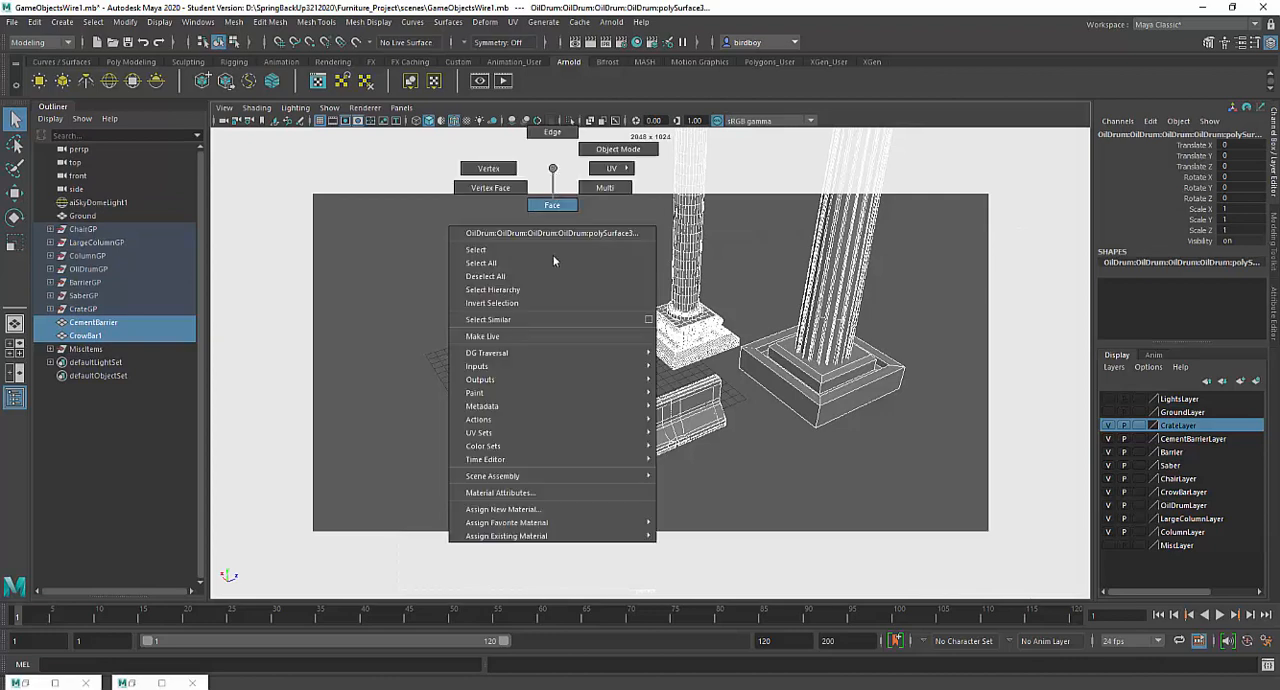
mouse_move(548, 537)
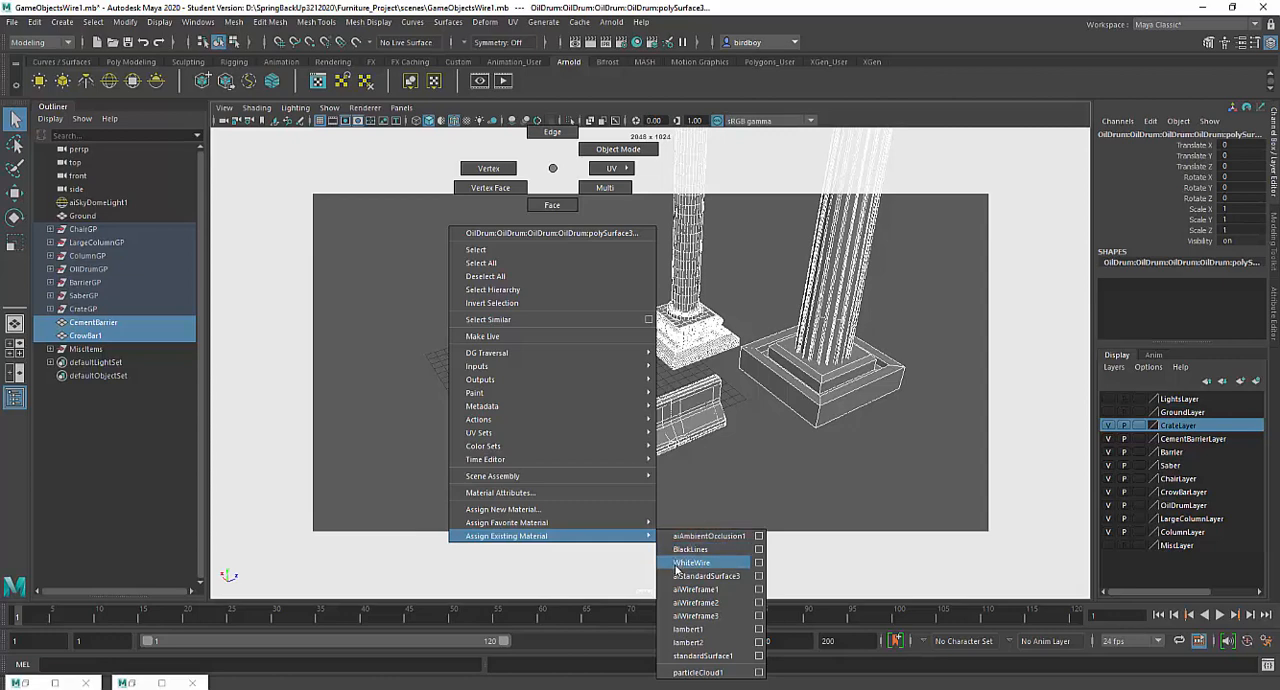
left_click(697, 616)
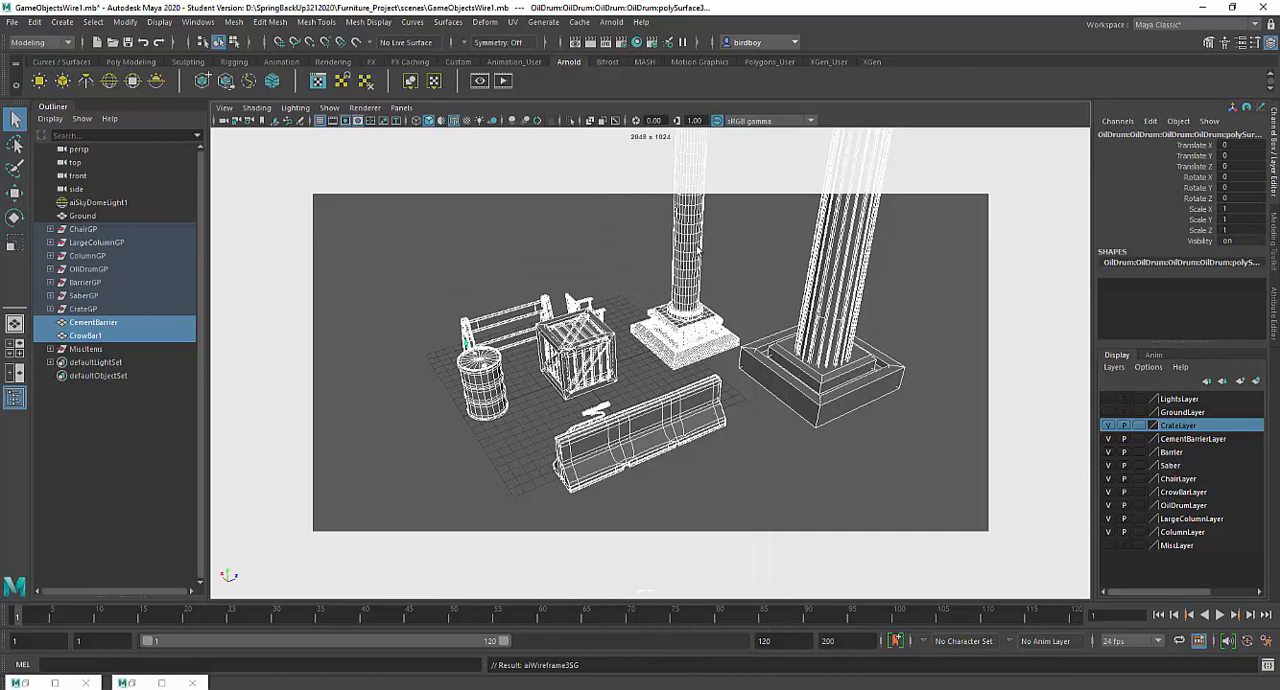
- Render the perspective view with the triangle-edged wireframe shader, without lights and ground, and review the whole image
left_click(591, 42)
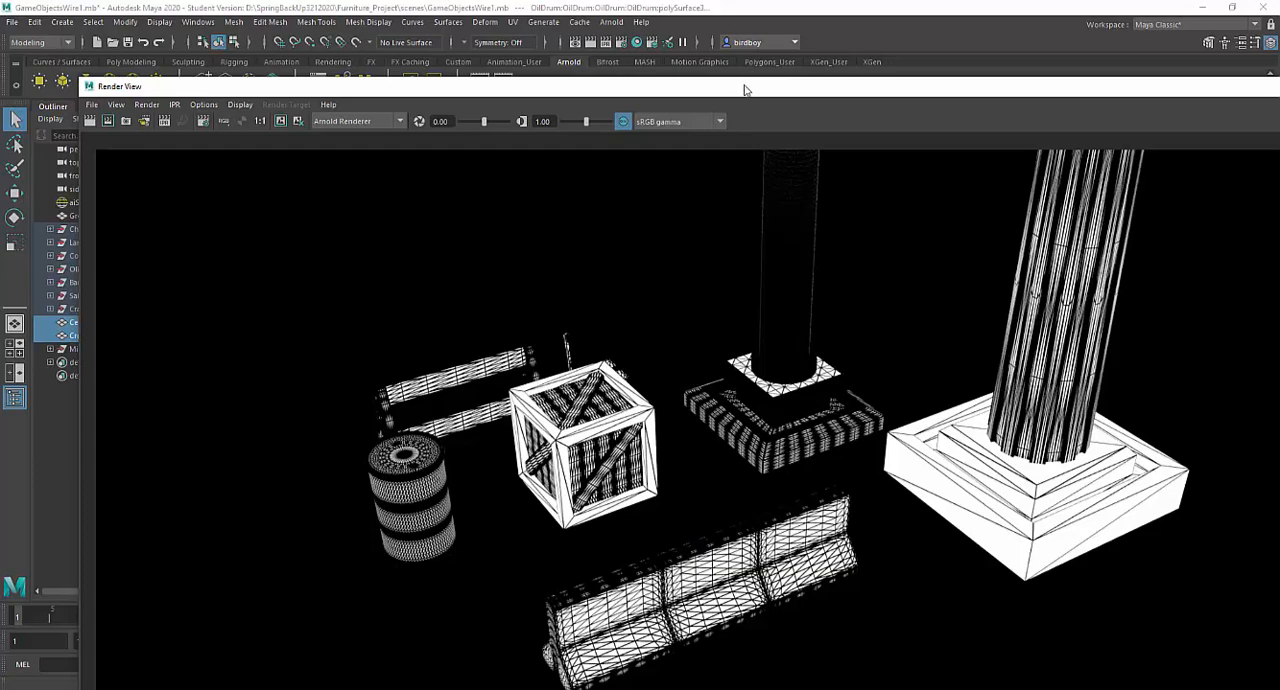
mouse_move(743, 86)
left_mouse_down()
mouse_move(651, 109)
mouse_move(607, 200)
mouse_move(582, 211)
mouse_move(549, 471)
mouse_move(531, 503)
mouse_move(688, 170)
mouse_move(729, 46)
mouse_move(700, 60)
mouse_move(757, 77)
mouse_move(752, 95)
left_mouse_up()
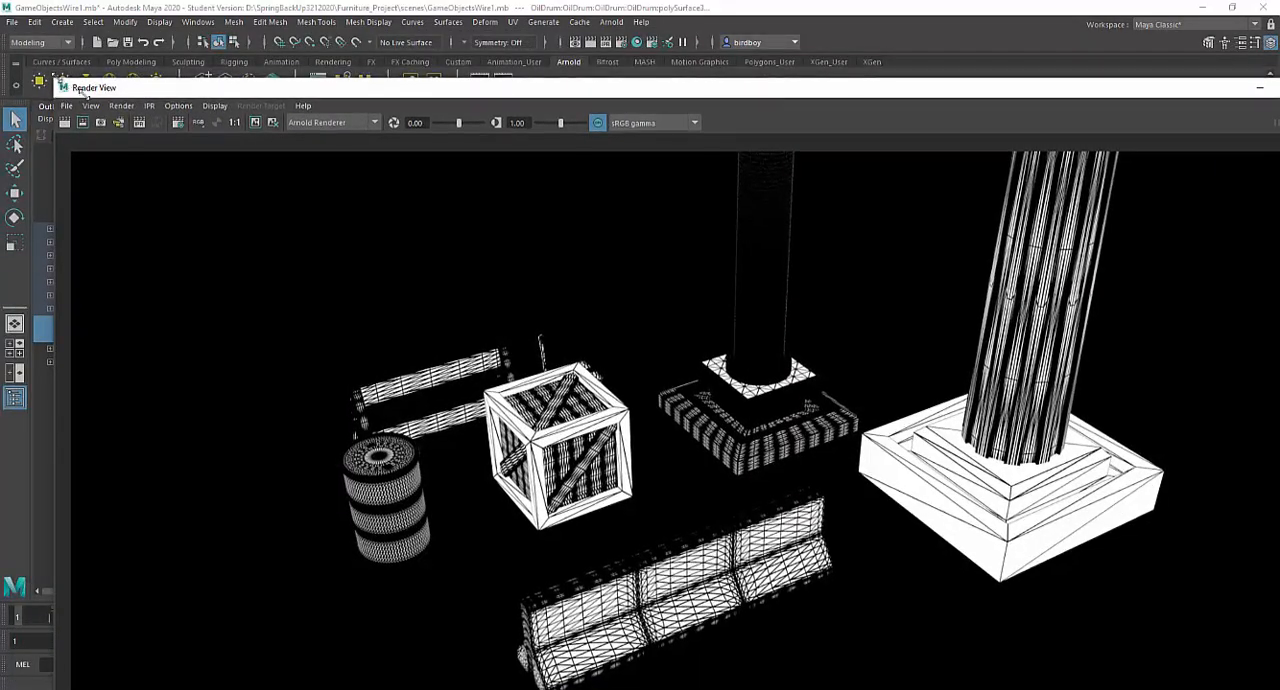
double_click(85, 88)
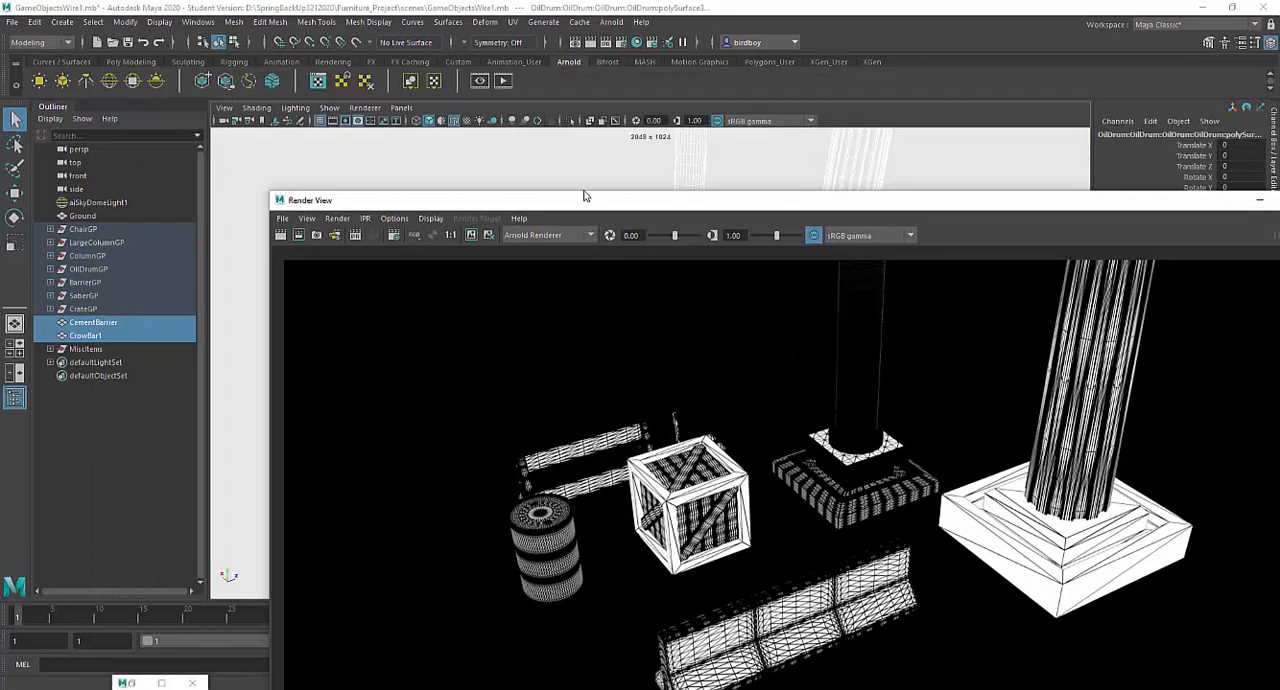
left_click_drag(585, 196, 411, 57)
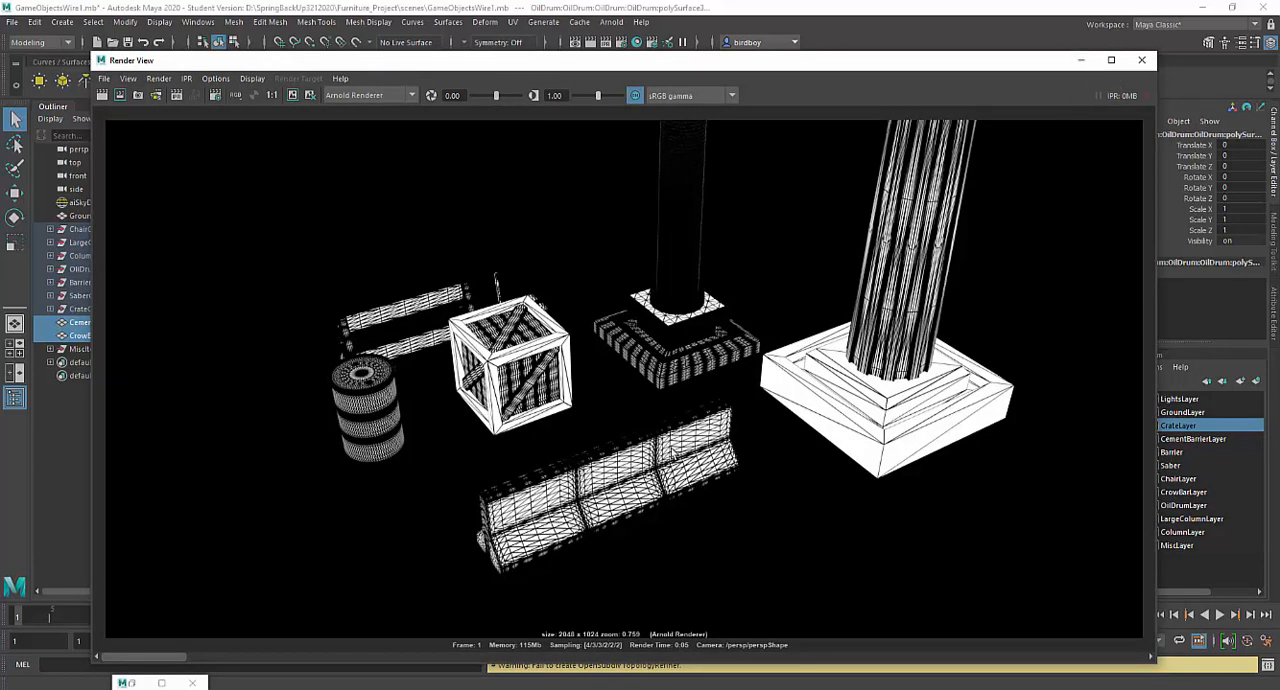
left_click(1080, 60)
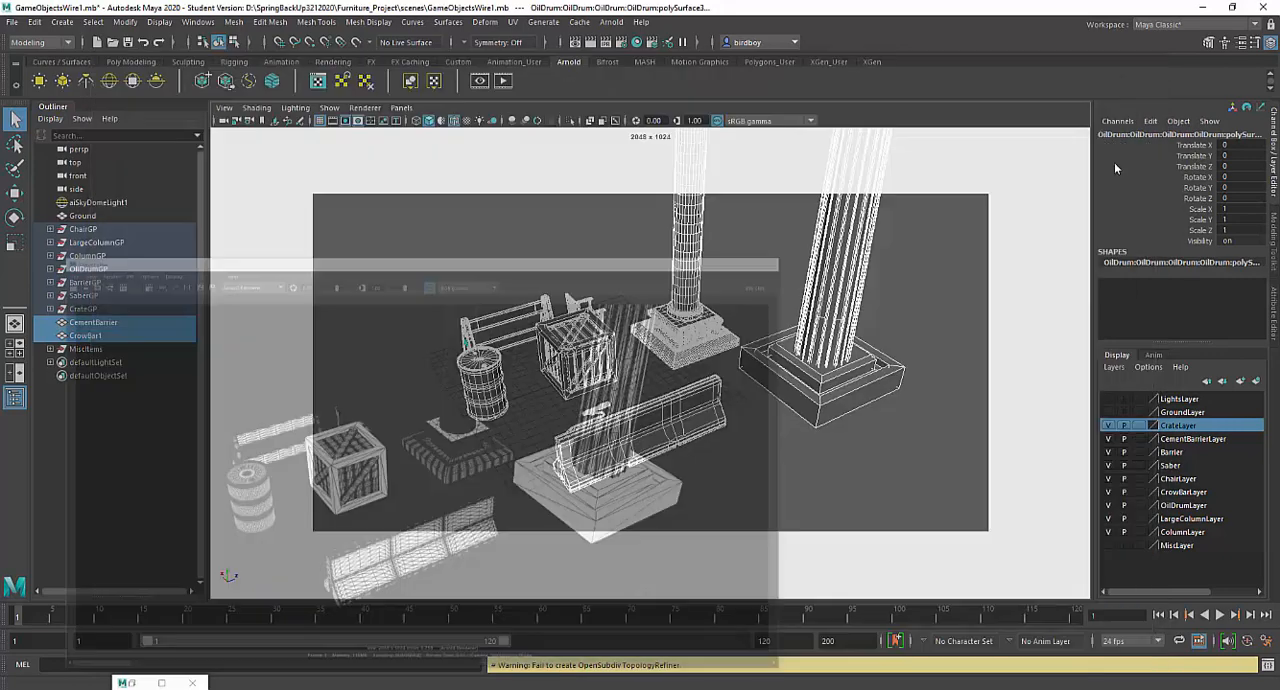
- Show the GroundLayer and change the aiWireframe3 shader's edge type to polygons in the Hypershade
left_click(1108, 412)
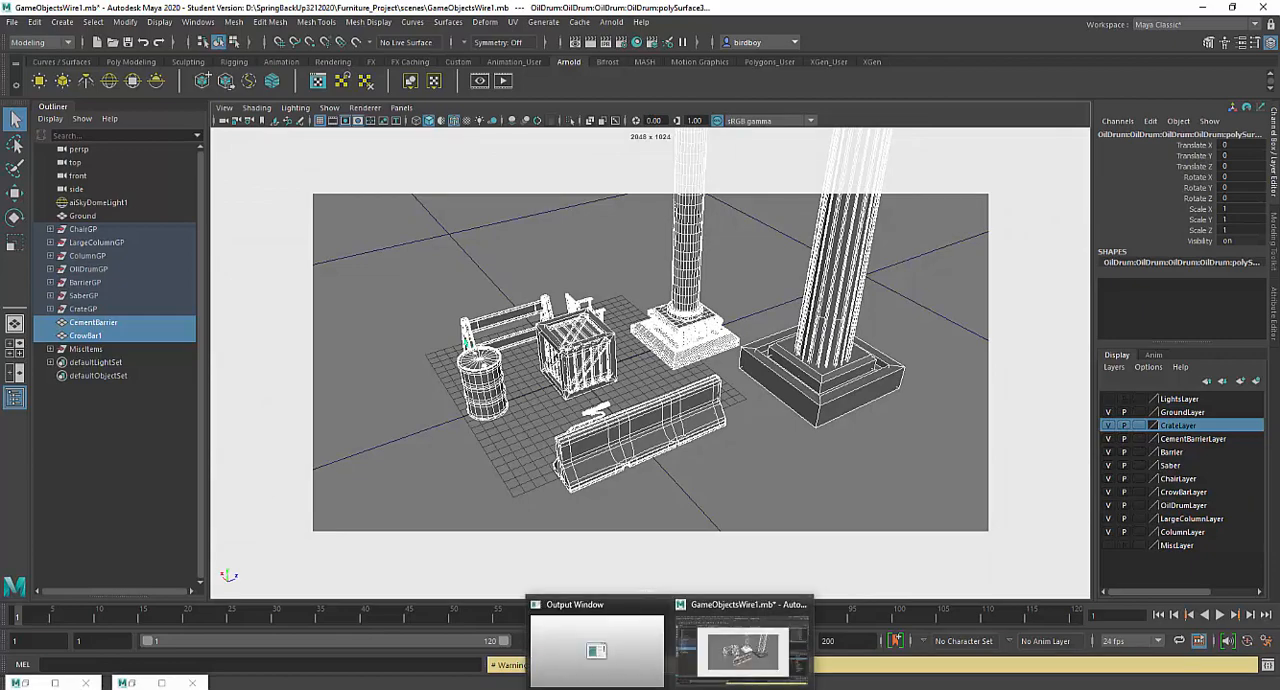
left_click(190, 682)
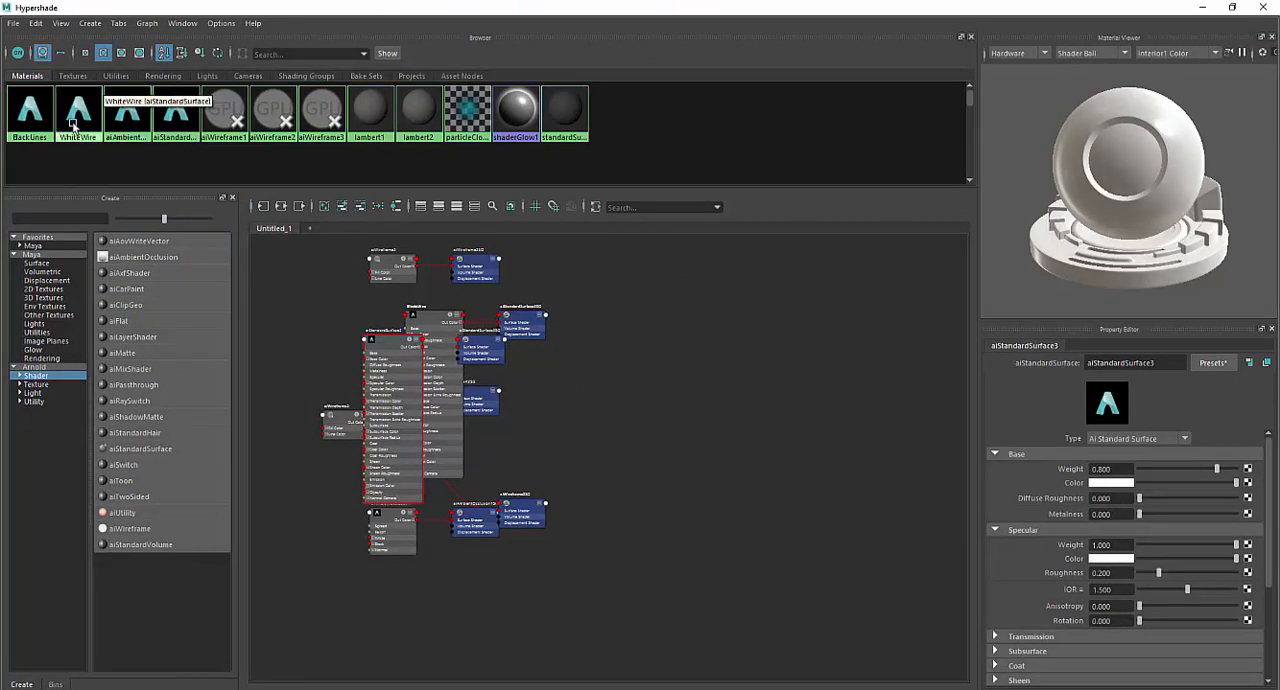
left_click(322, 112)
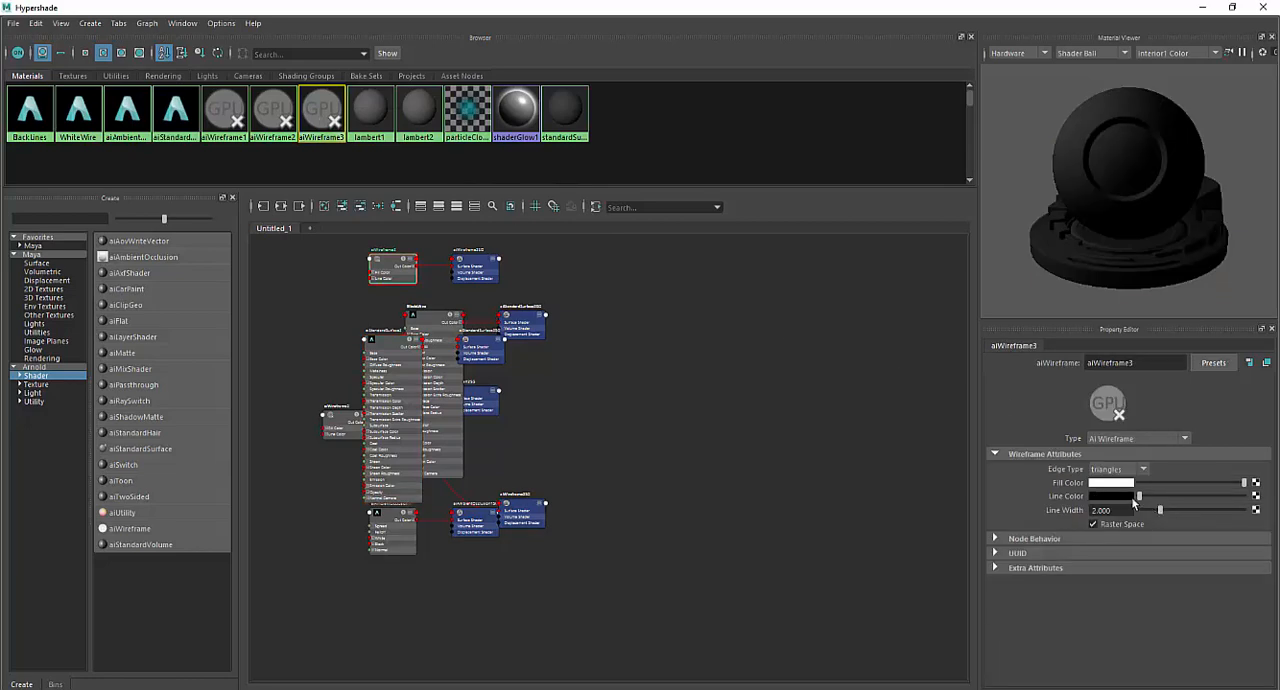
left_click(1142, 471)
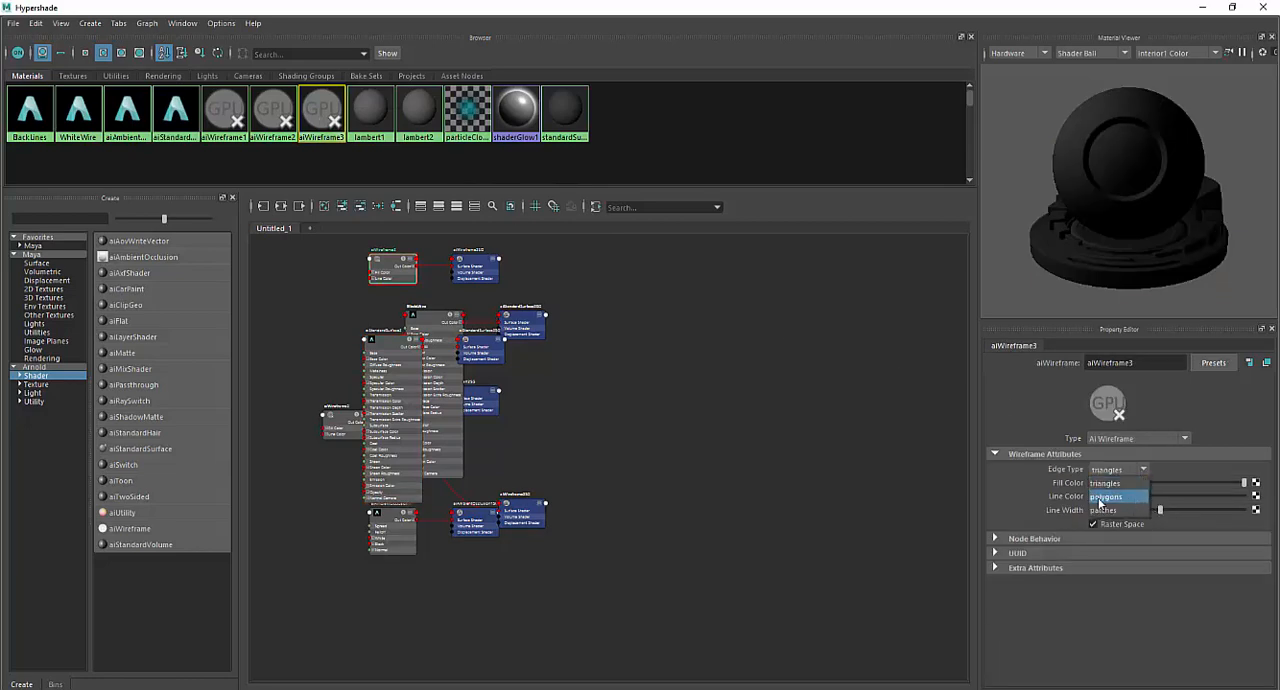
left_click(1105, 500)
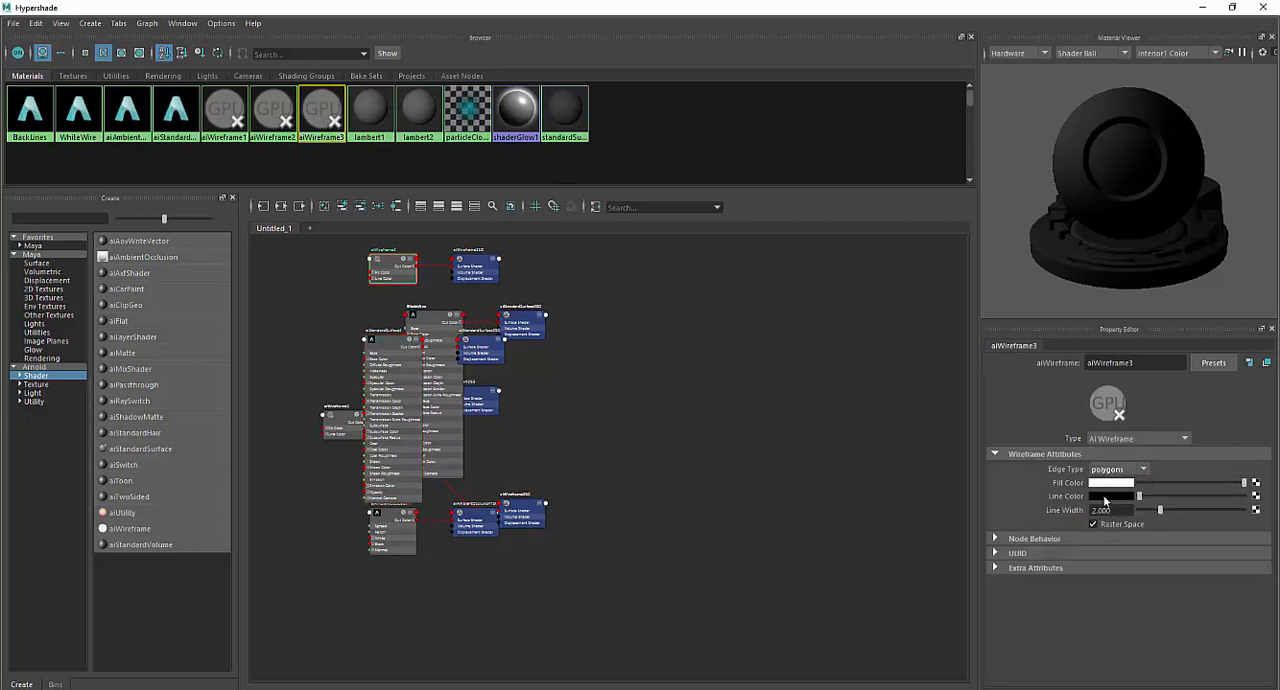
left_click(1262, 7)
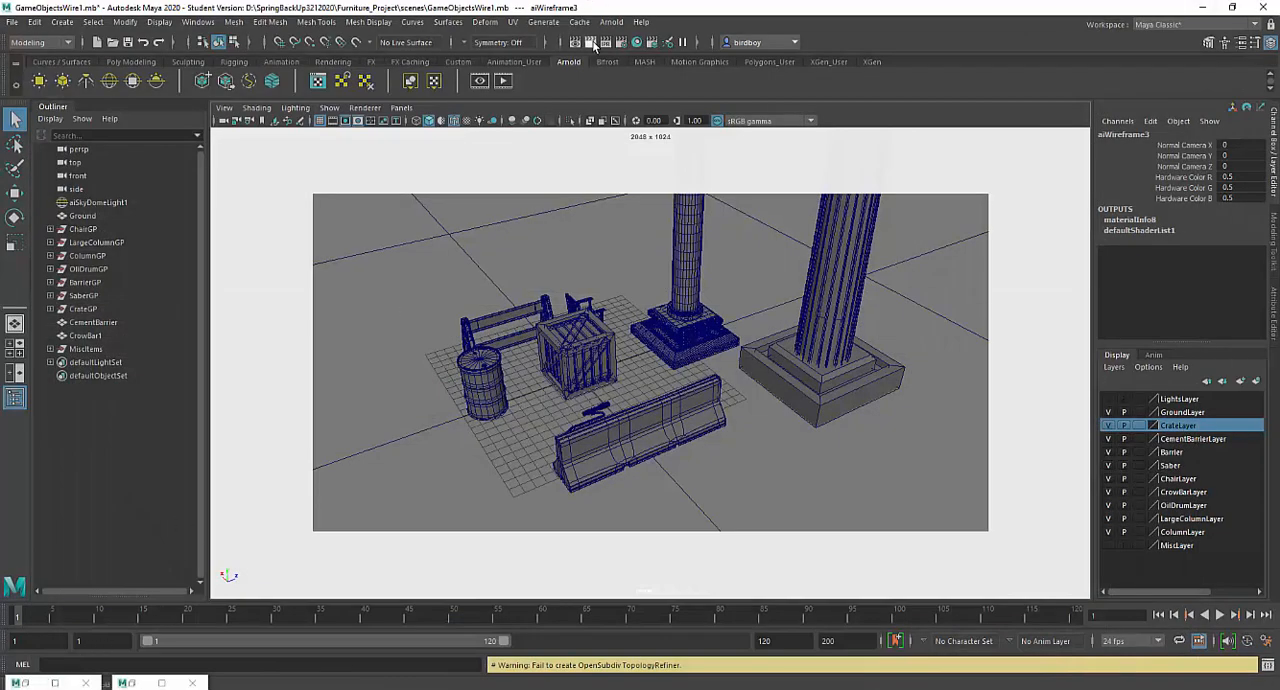
- Review the polygon-edged wireframe render of the props together with the ground
left_click(58, 681)
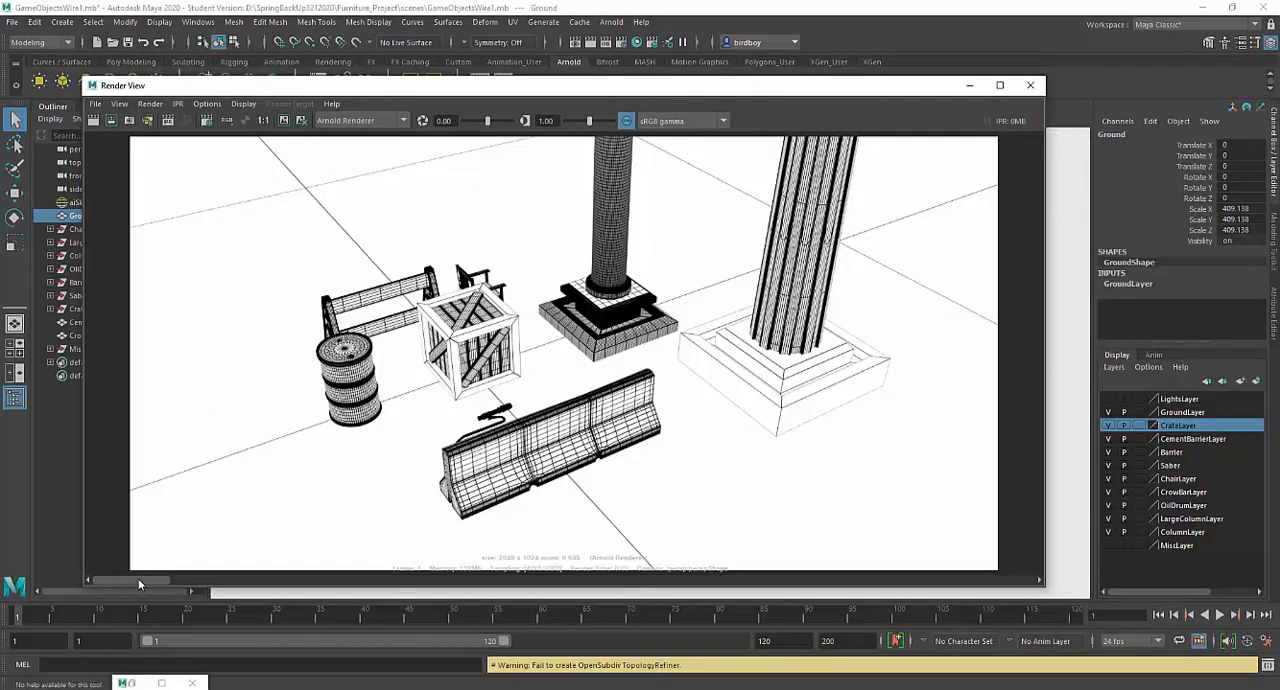
mouse_move(138, 578)
left_mouse_down()
mouse_move(180, 578)
mouse_move(157, 579)
left_mouse_up()
left_click(968, 86)
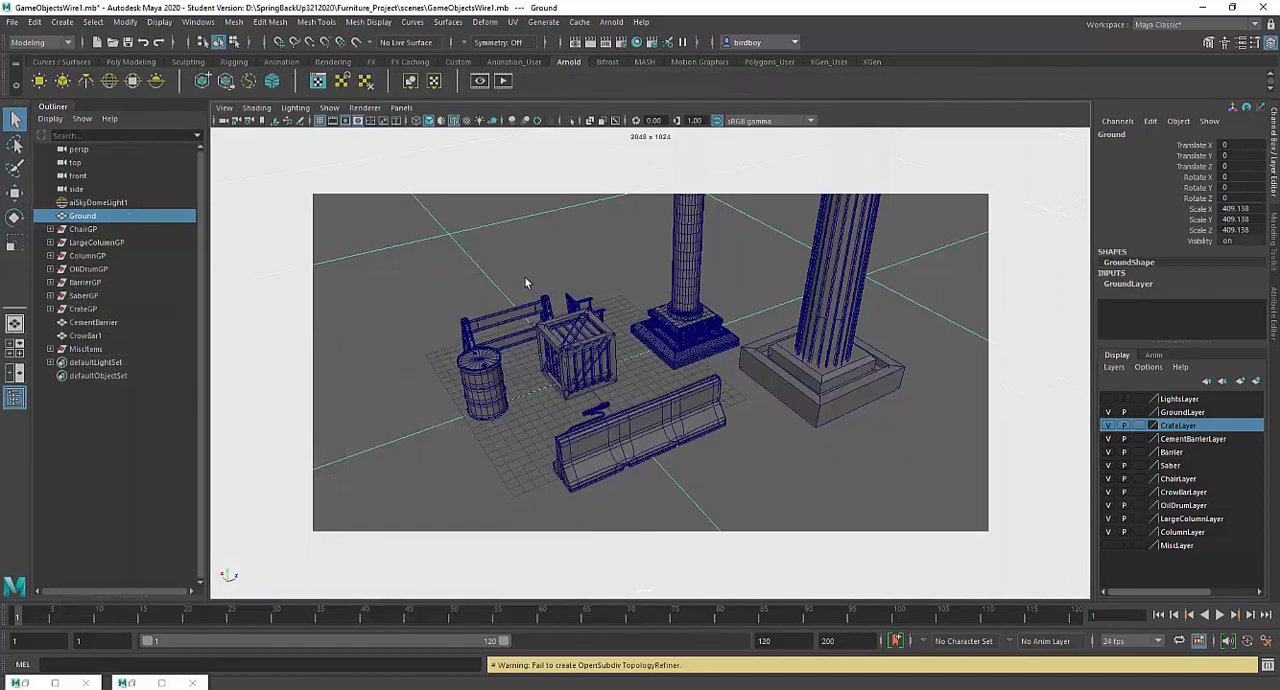
- Hide the GroundLayer and render the perspective view again with only the props
left_click(1108, 412)
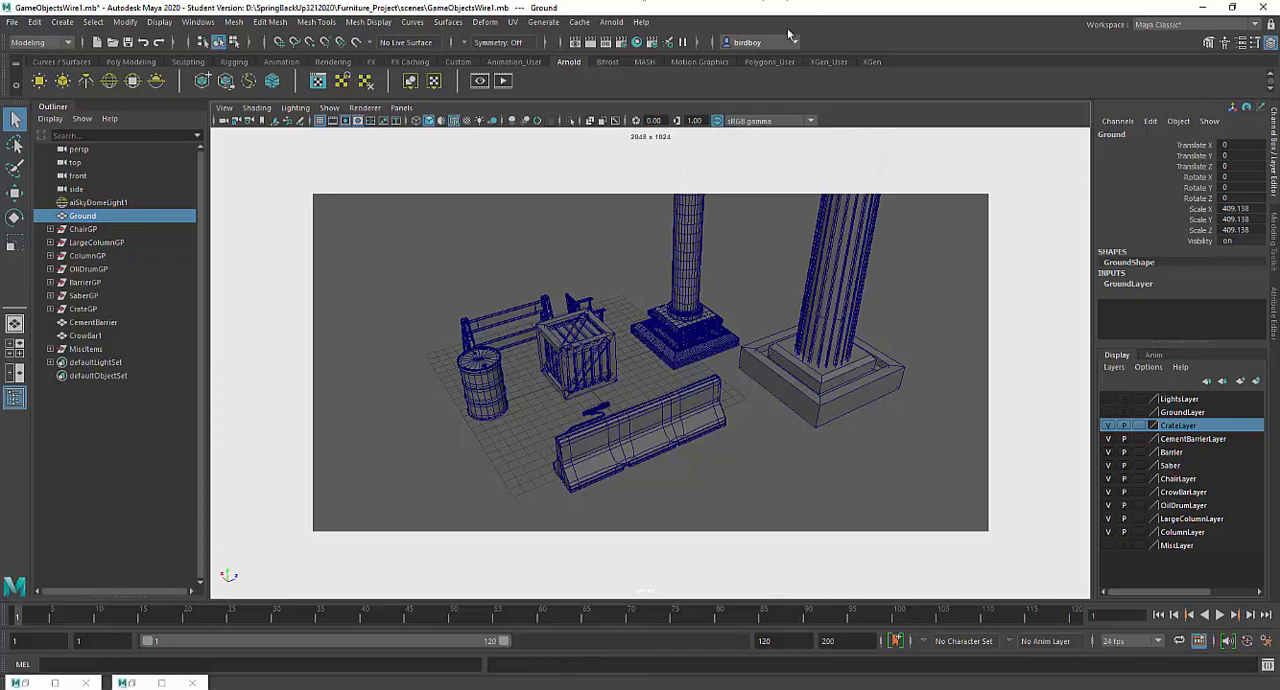
left_click(590, 42)
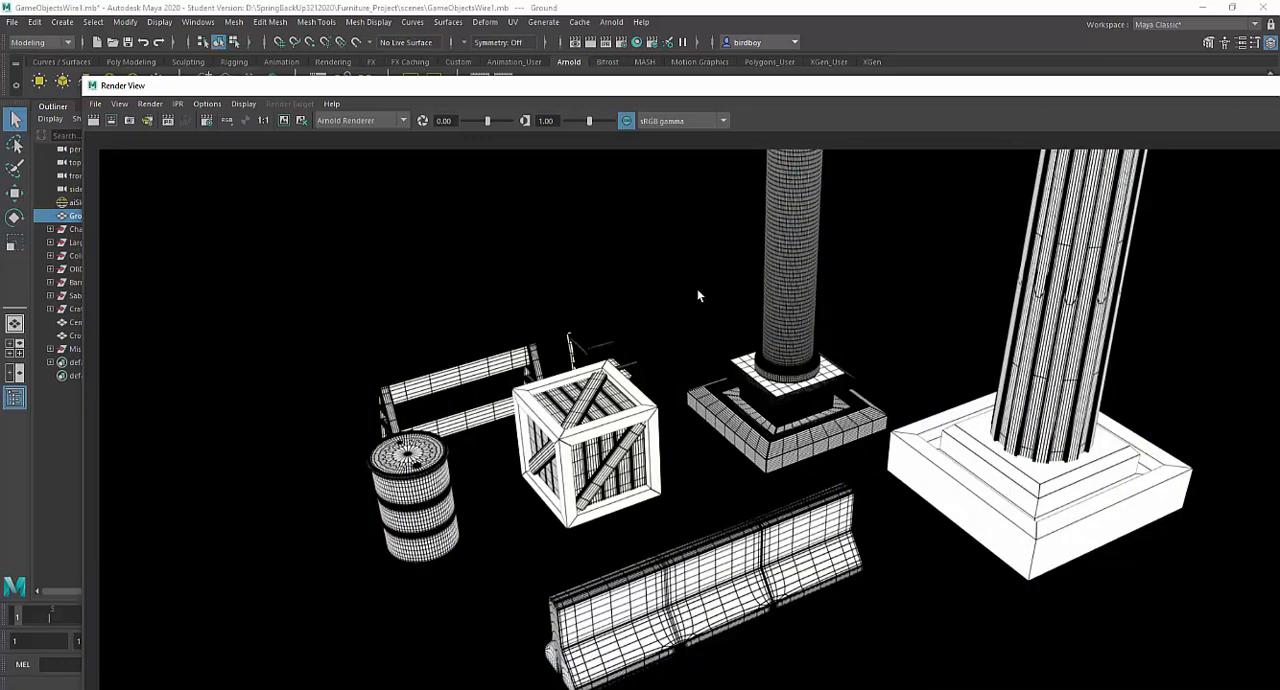
- Save the rendered image in OpenEXR format as WireTest3 in the project's images folder
left_click(96, 104)
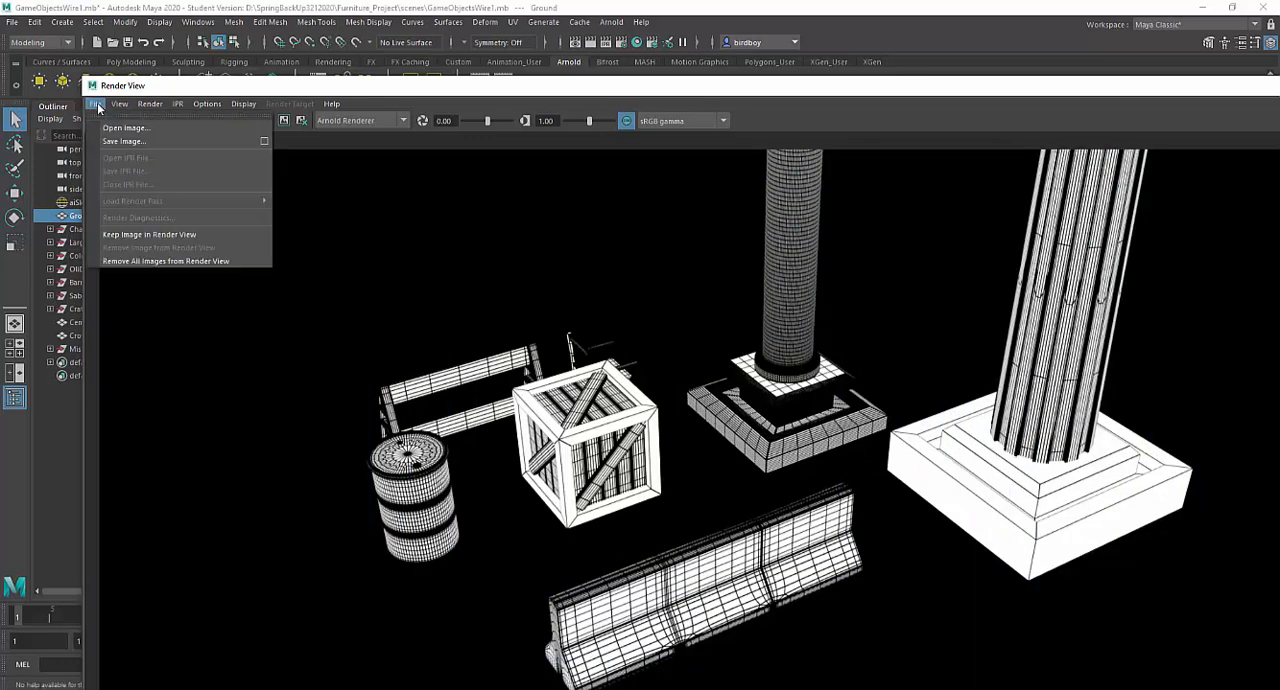
left_click(108, 143)
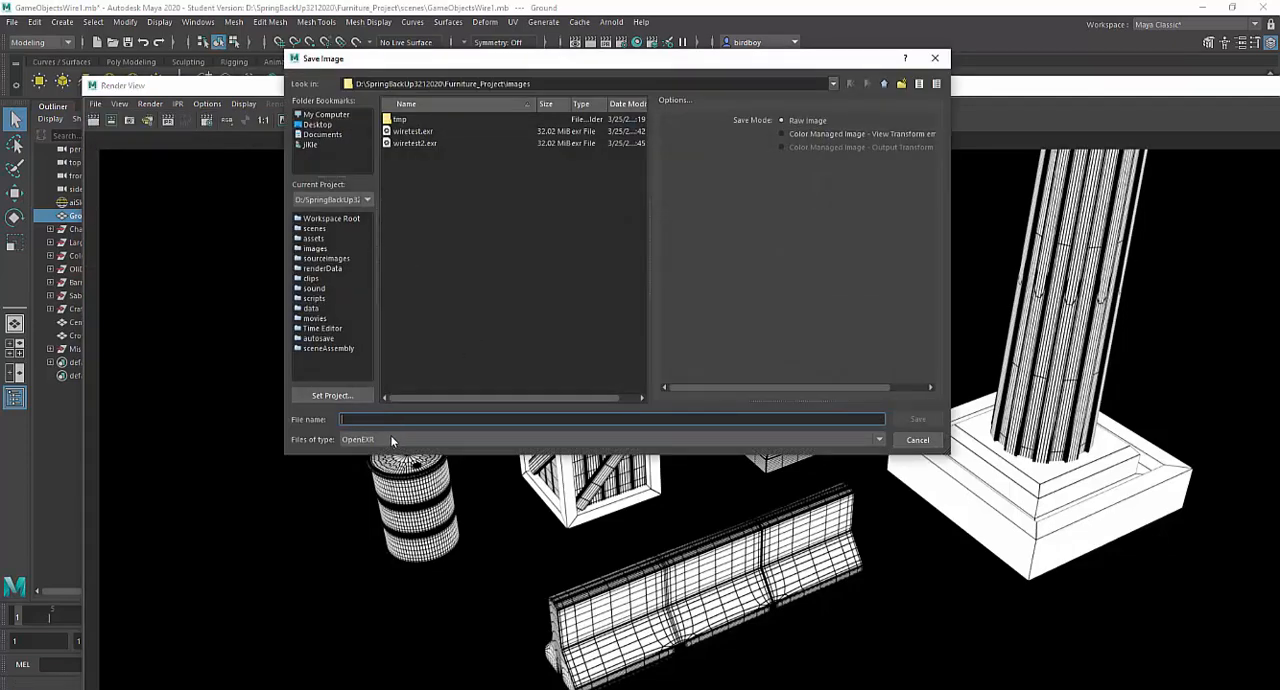
left_click(780, 441)
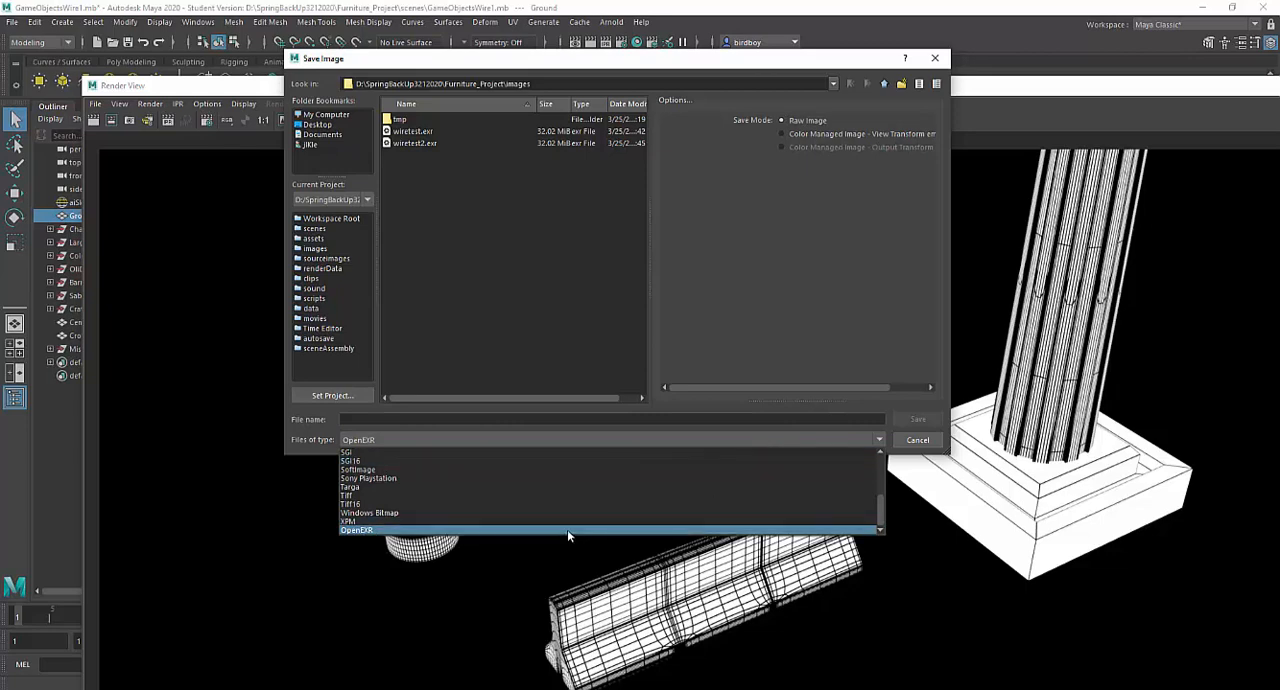
left_click(515, 531)
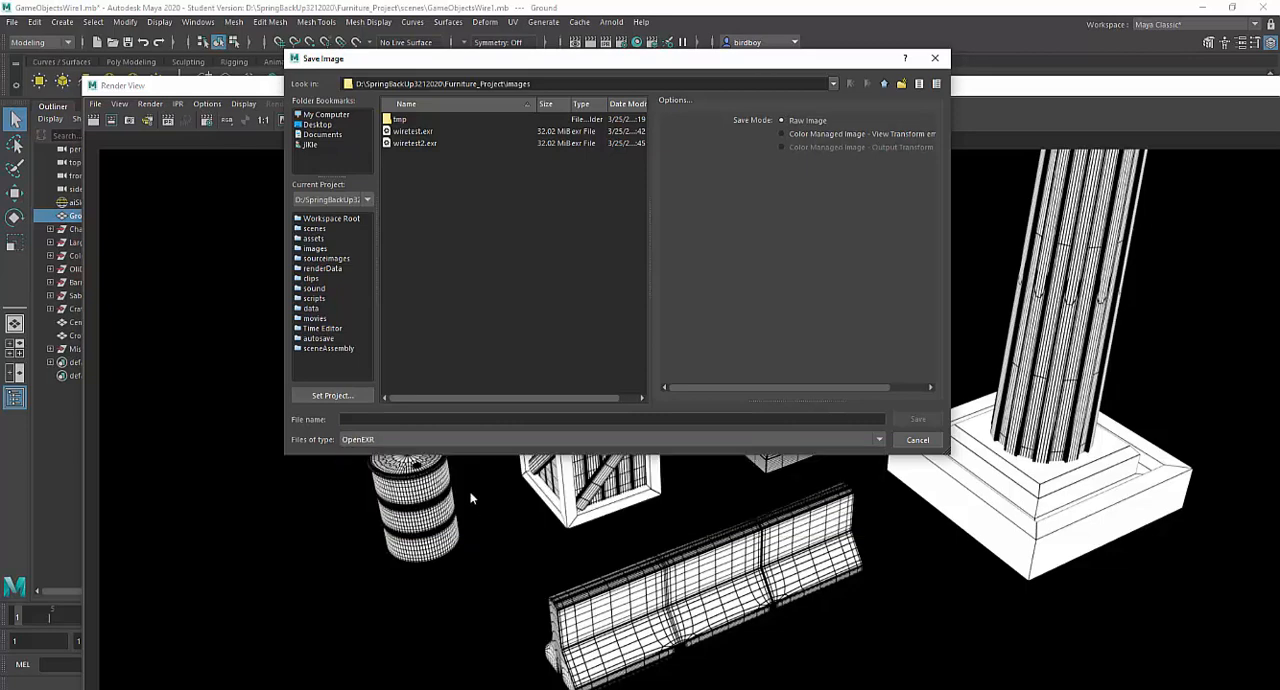
left_click(411, 419)
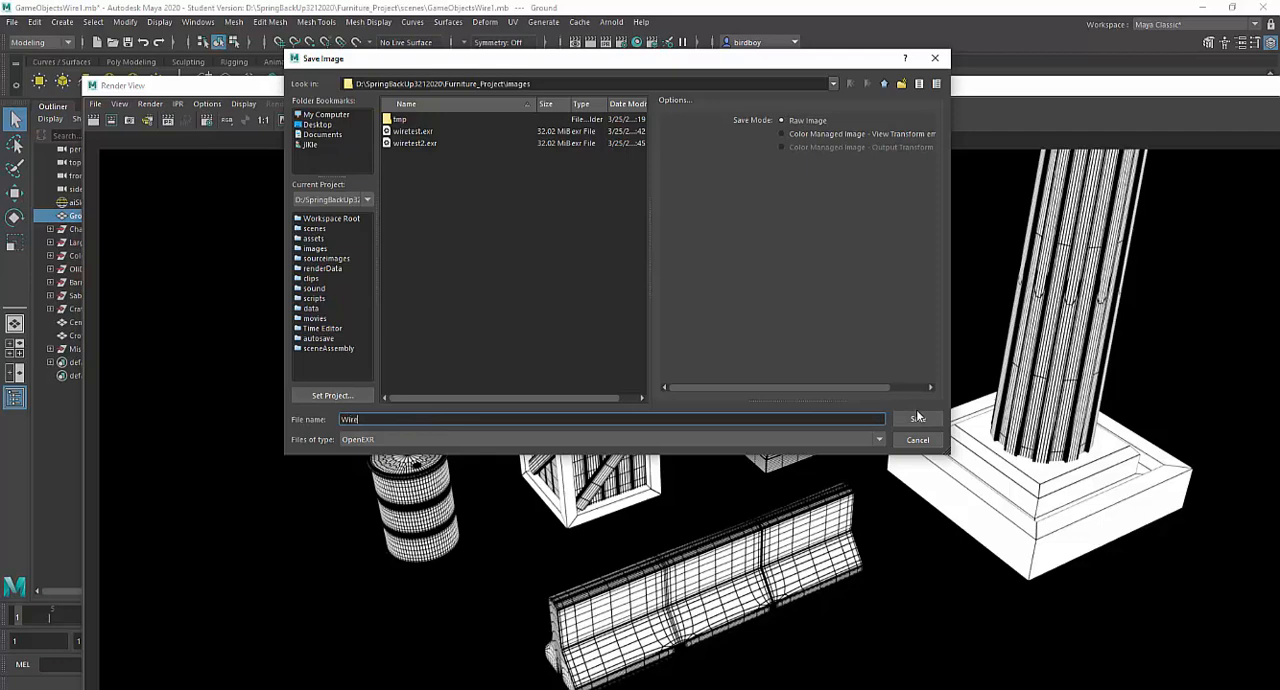
type("WireTest")
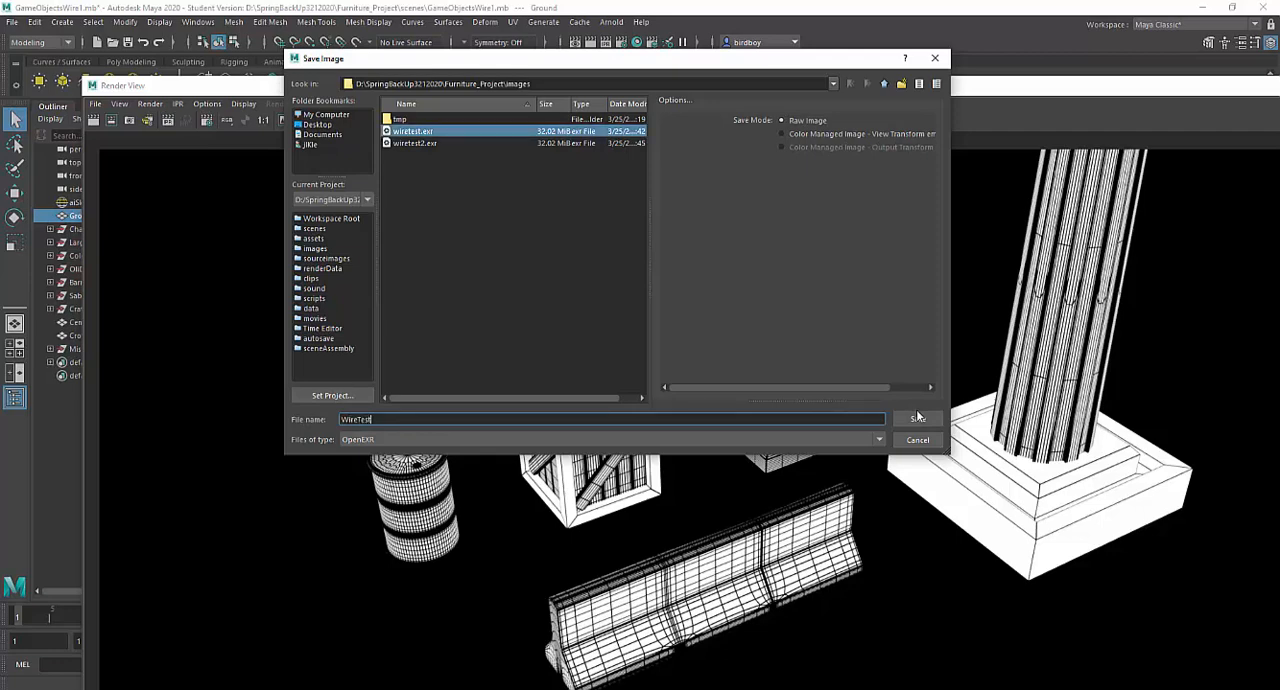
type("3")
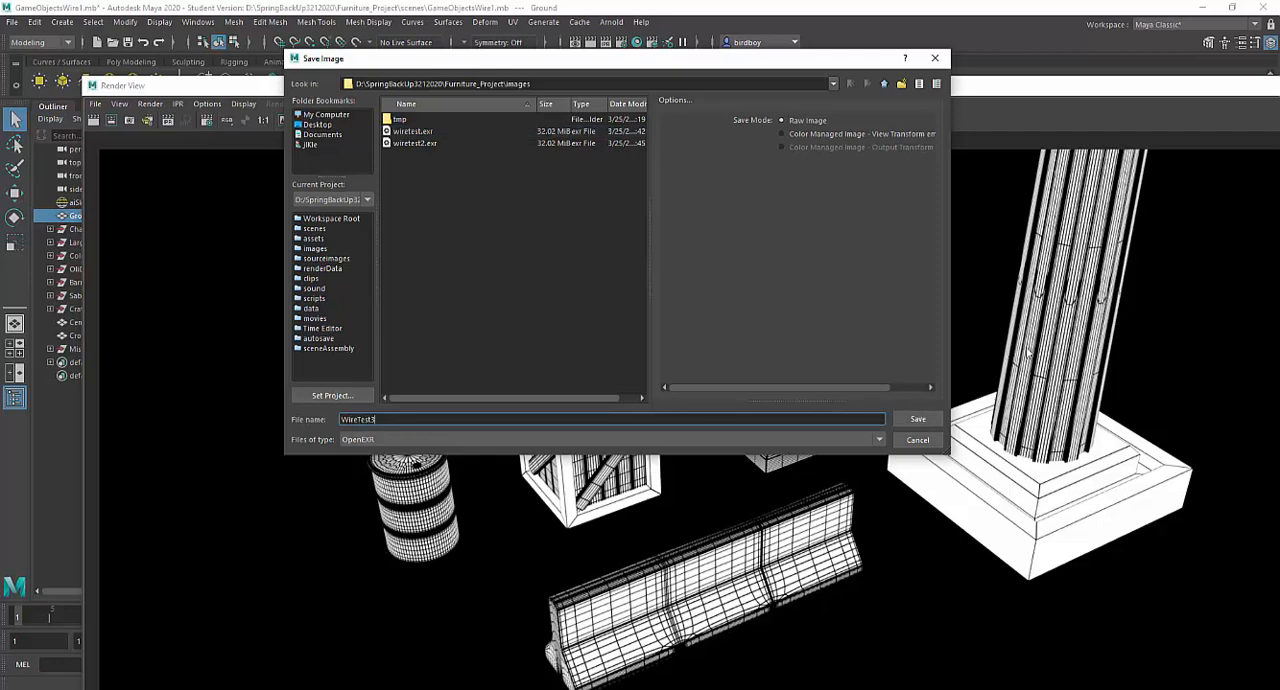
left_click(918, 419)
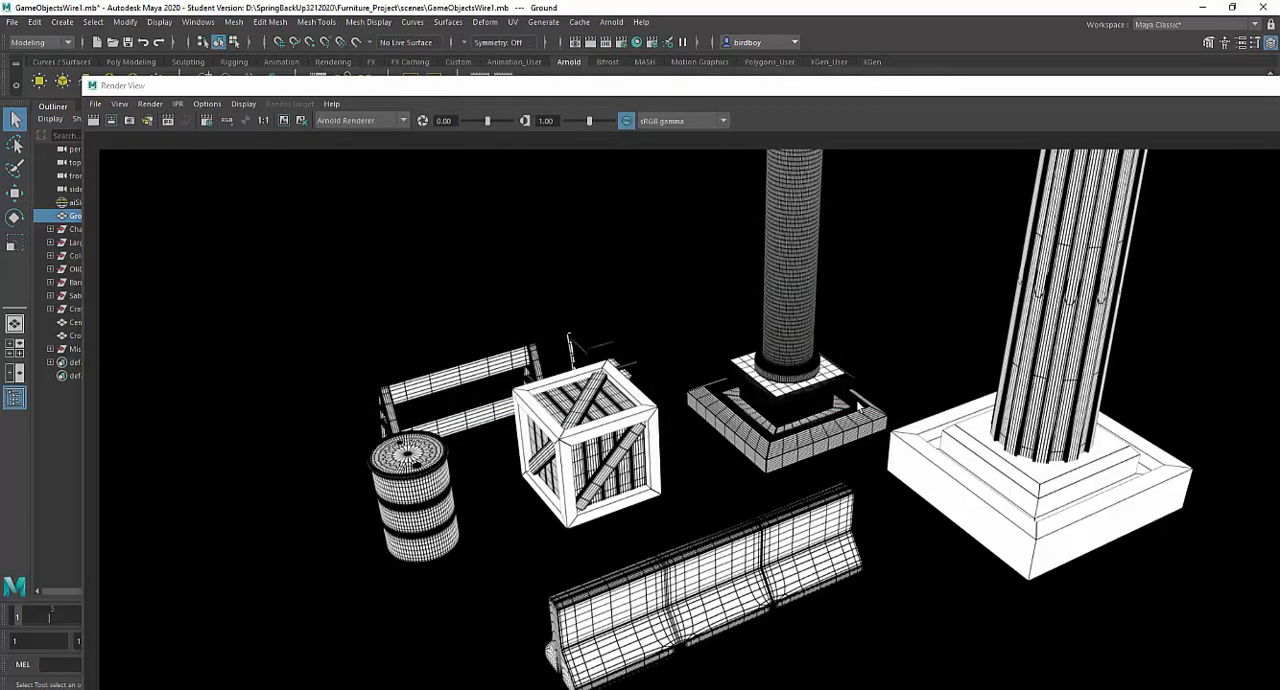
- Switch to Photoshop and open WireTest3 from the images folder, reading its alpha channel data as transparency
left_click(635, 689)
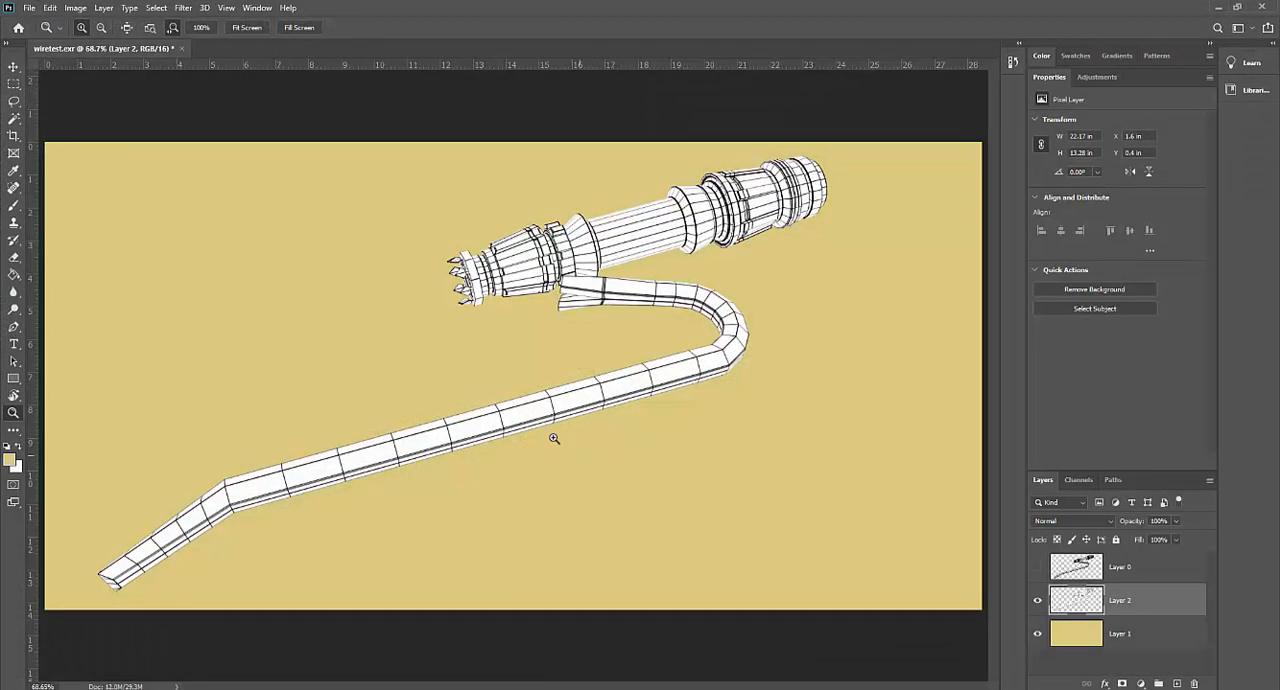
left_click(30, 8)
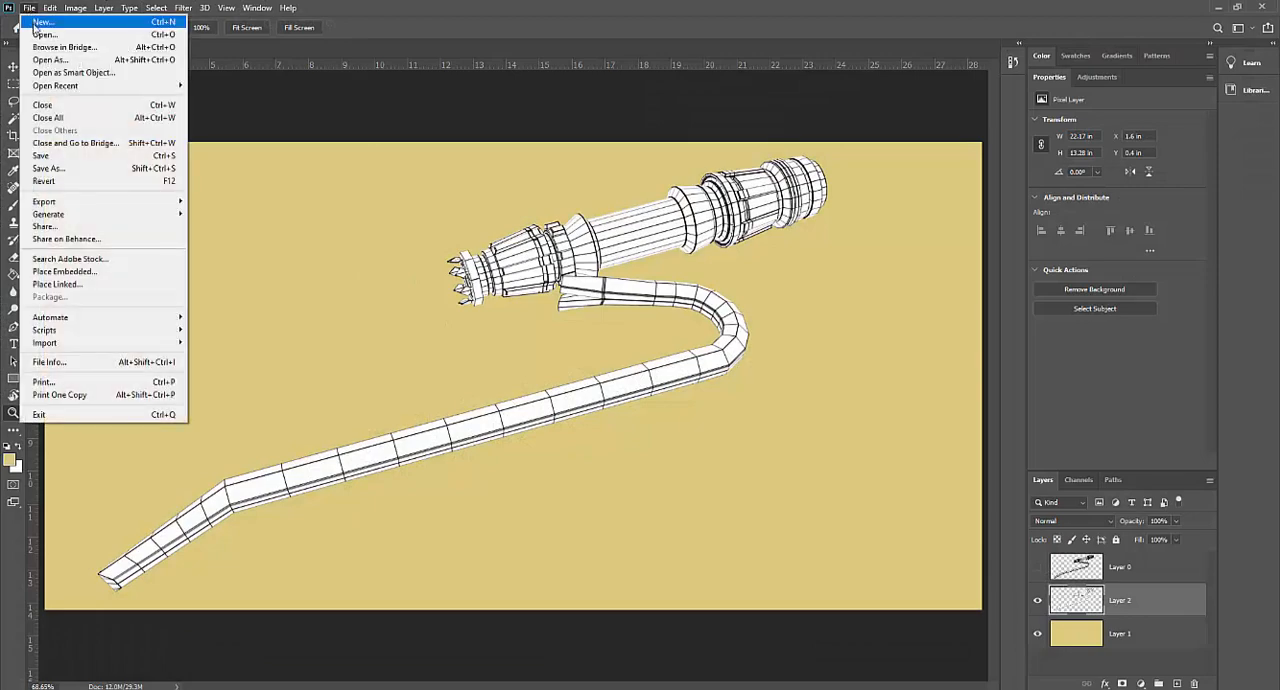
left_click(44, 34)
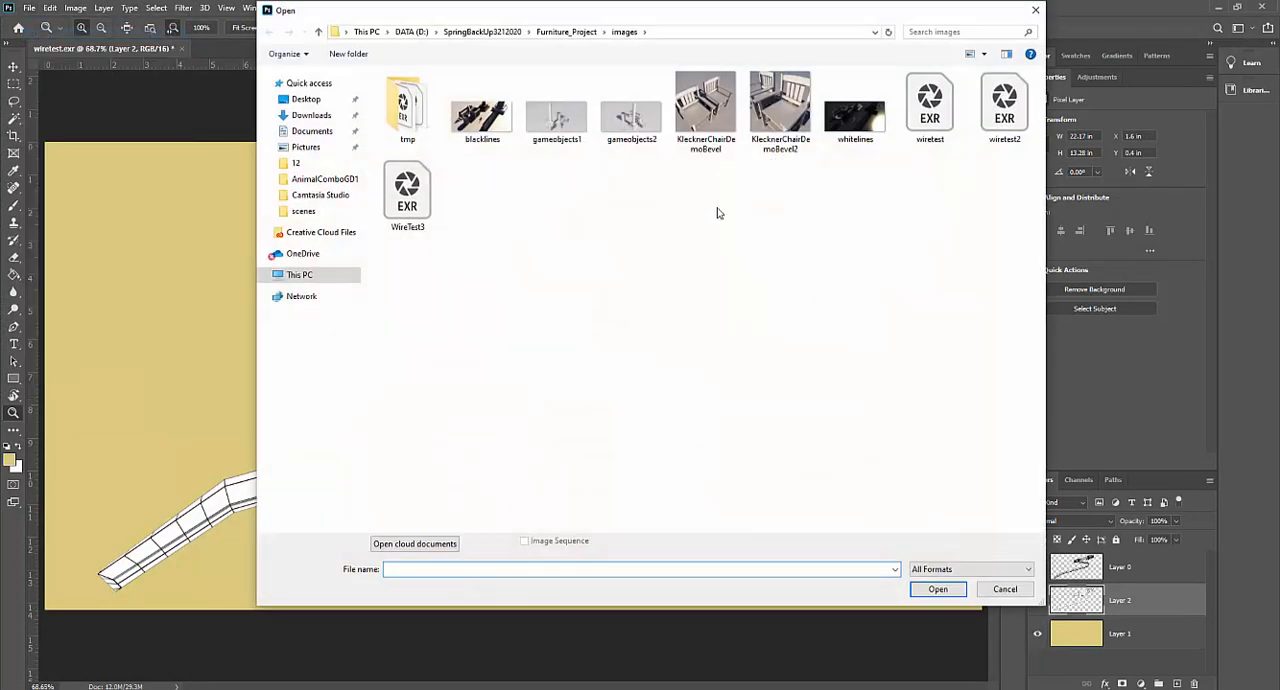
left_click(402, 200)
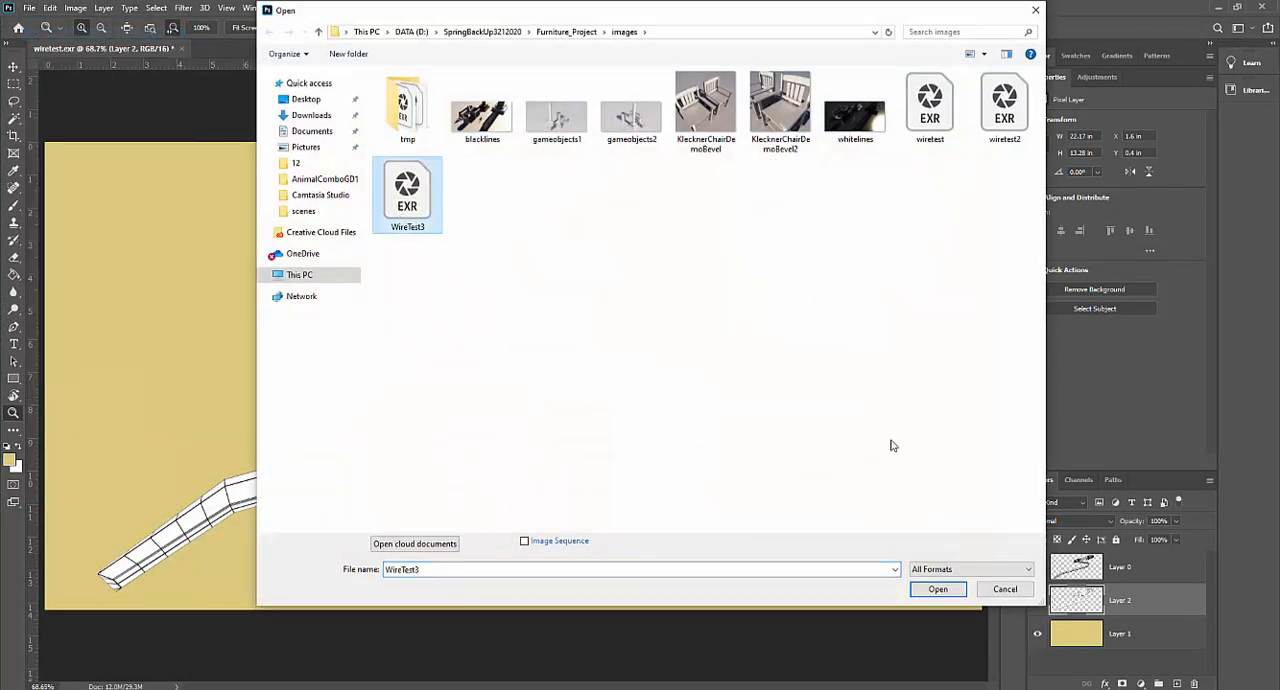
left_click(938, 589)
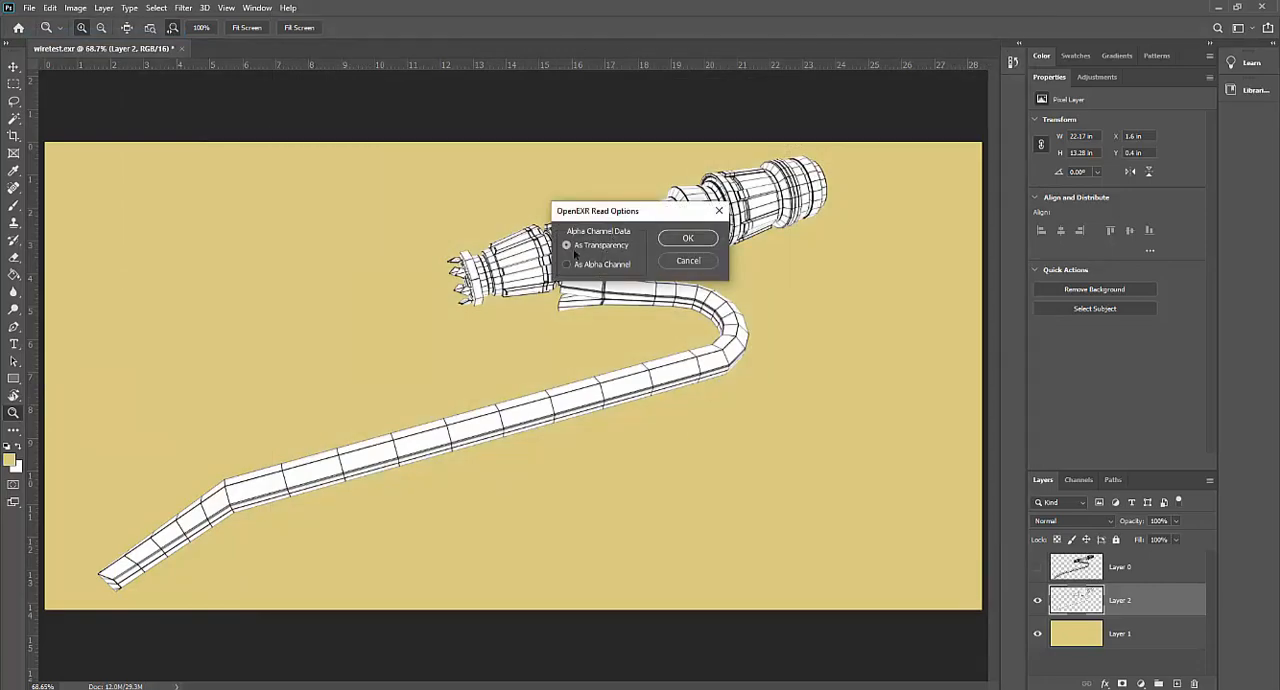
left_click(687, 239)
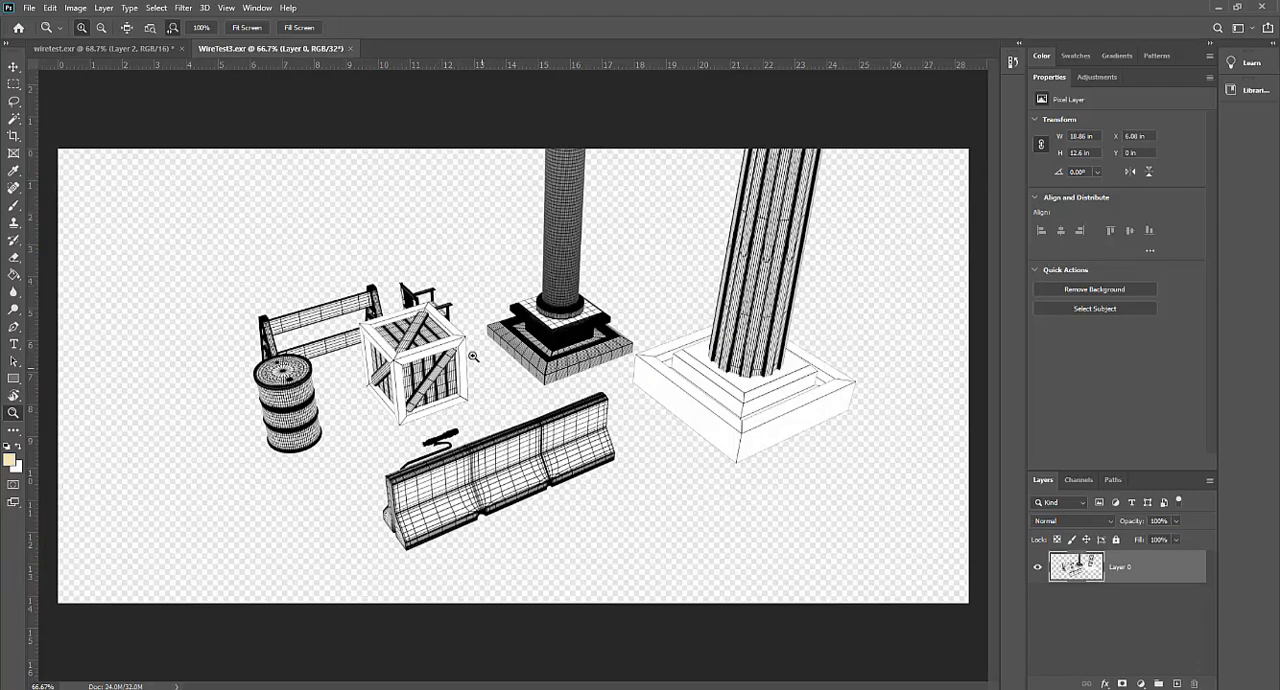
- Compare WireTest3 with the wiretest document, then add a new empty layer to WireTest3 beneath the wireframe layer
left_click(160, 48)
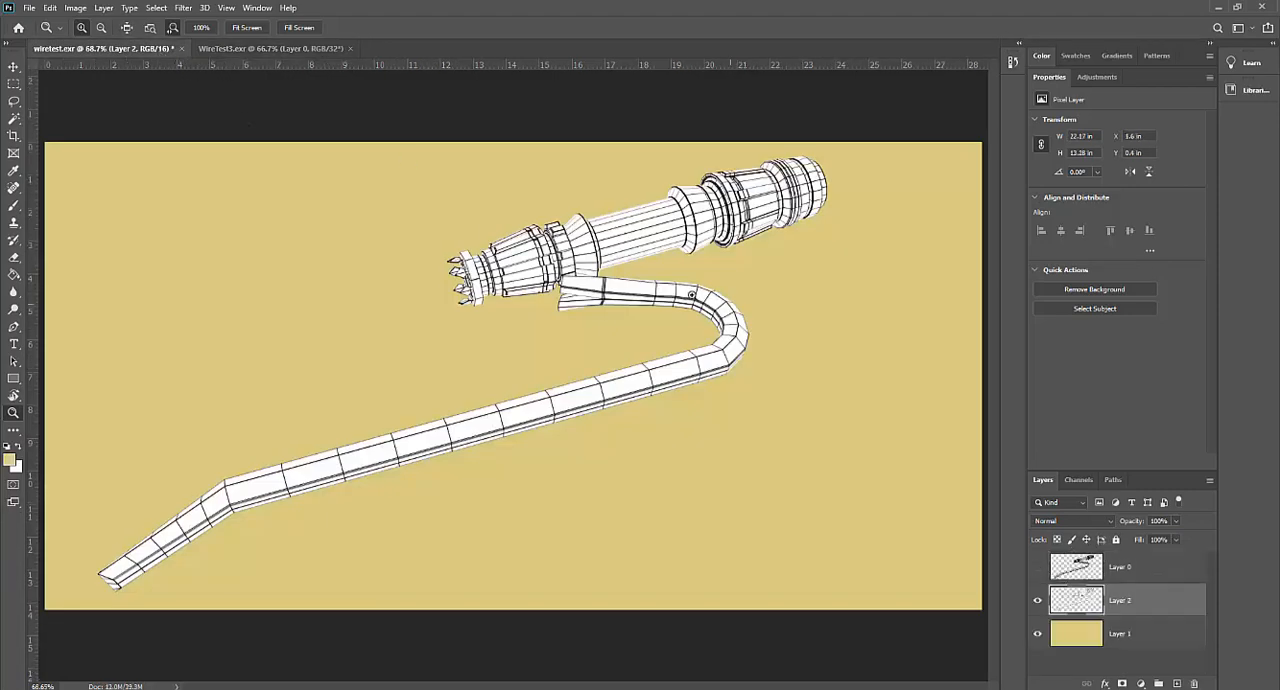
left_click(292, 48)
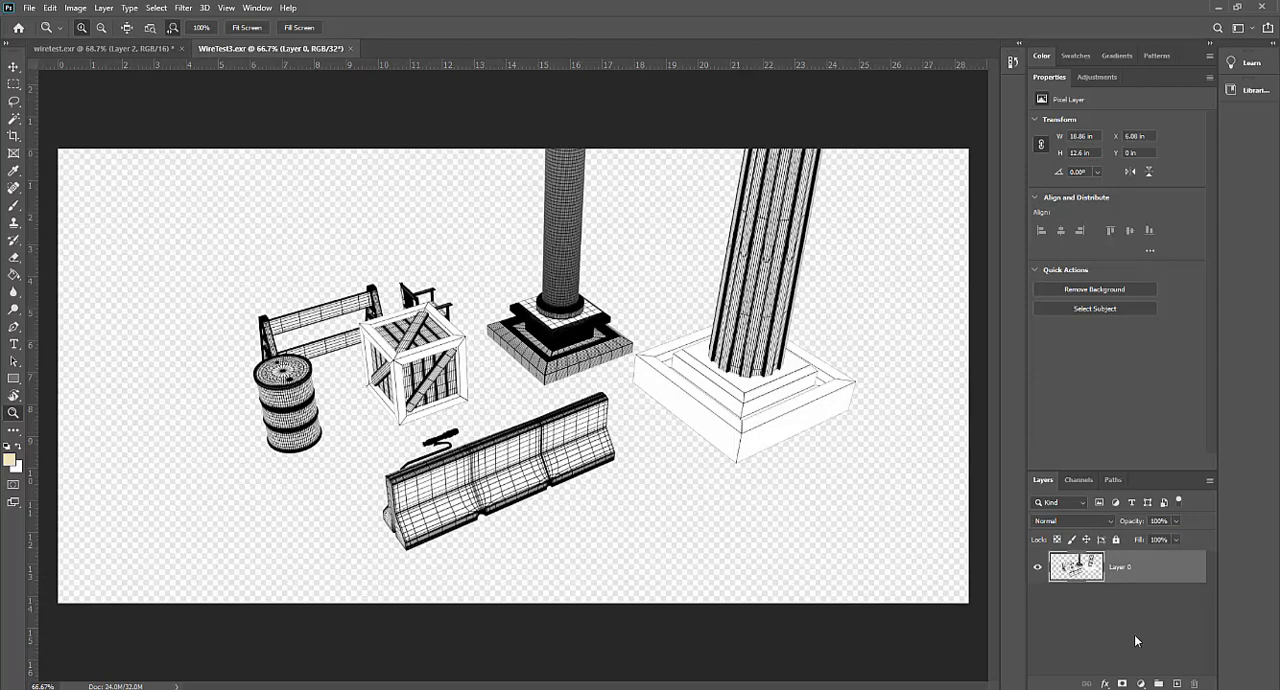
left_click(1177, 684)
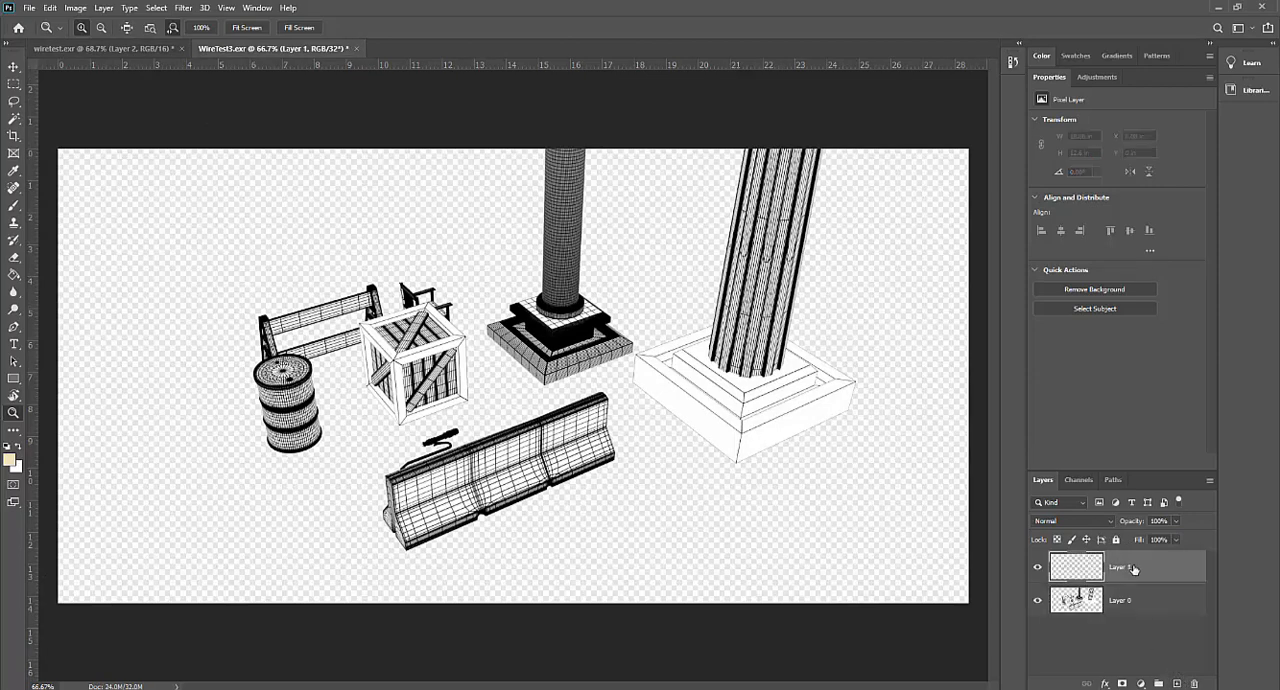
left_click_drag(1135, 569, 1131, 617)
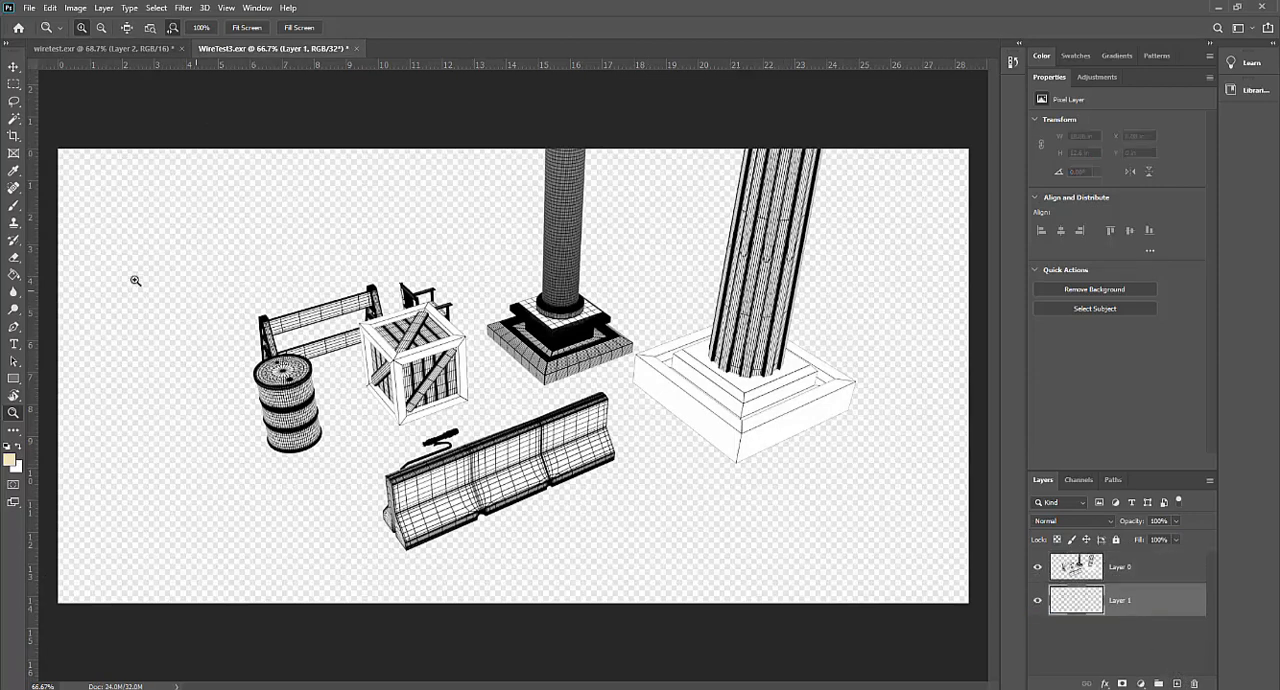
- Try to fill the empty Layer 1 with the tan foreground color using the Paint Bucket
left_click(13, 277)
left_click(115, 267)
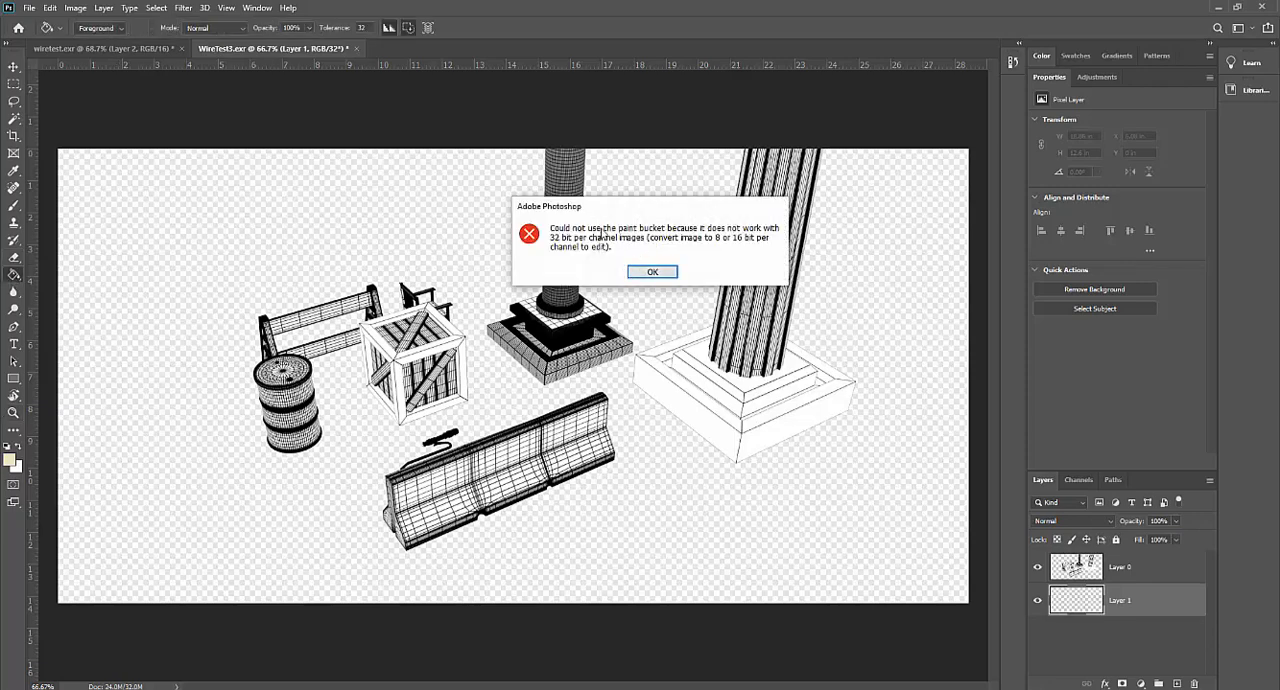
left_click(652, 273)
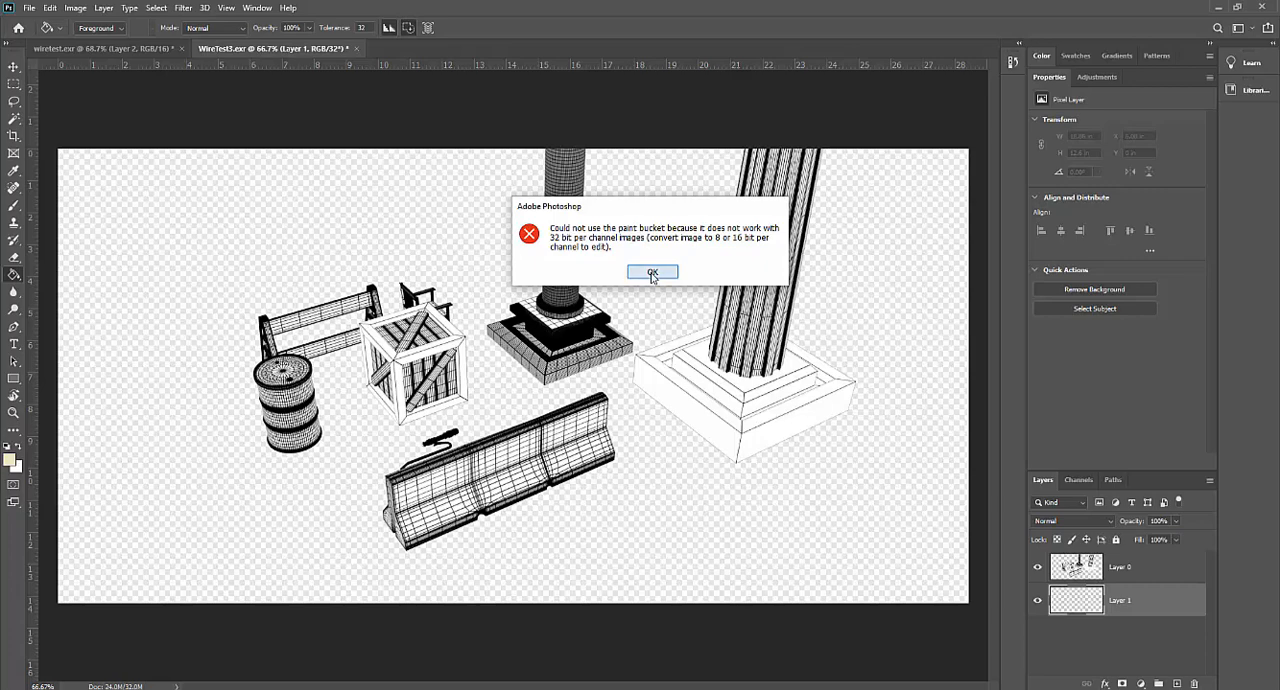
- Convert the image to 16 bits per channel without merging its layers and fill Layer 1 with the tan foreground color
left_click(76, 9)
mouse_move(80, 24)
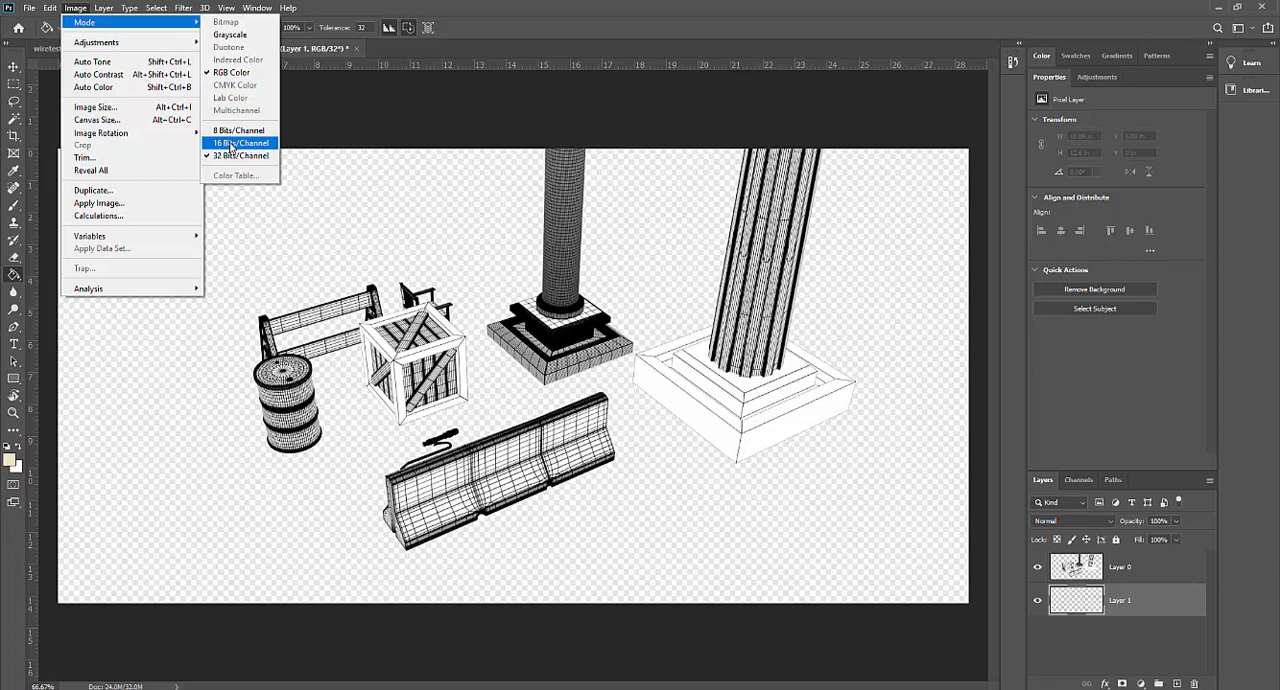
left_click(233, 145)
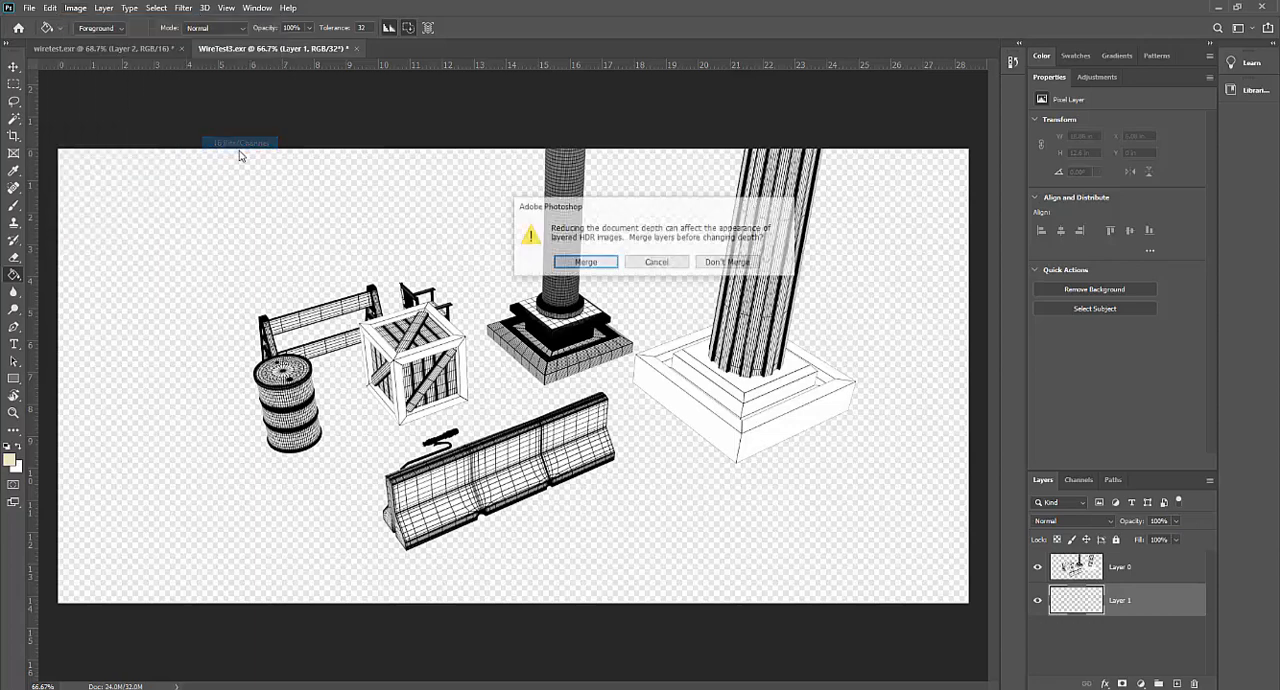
left_click(730, 263)
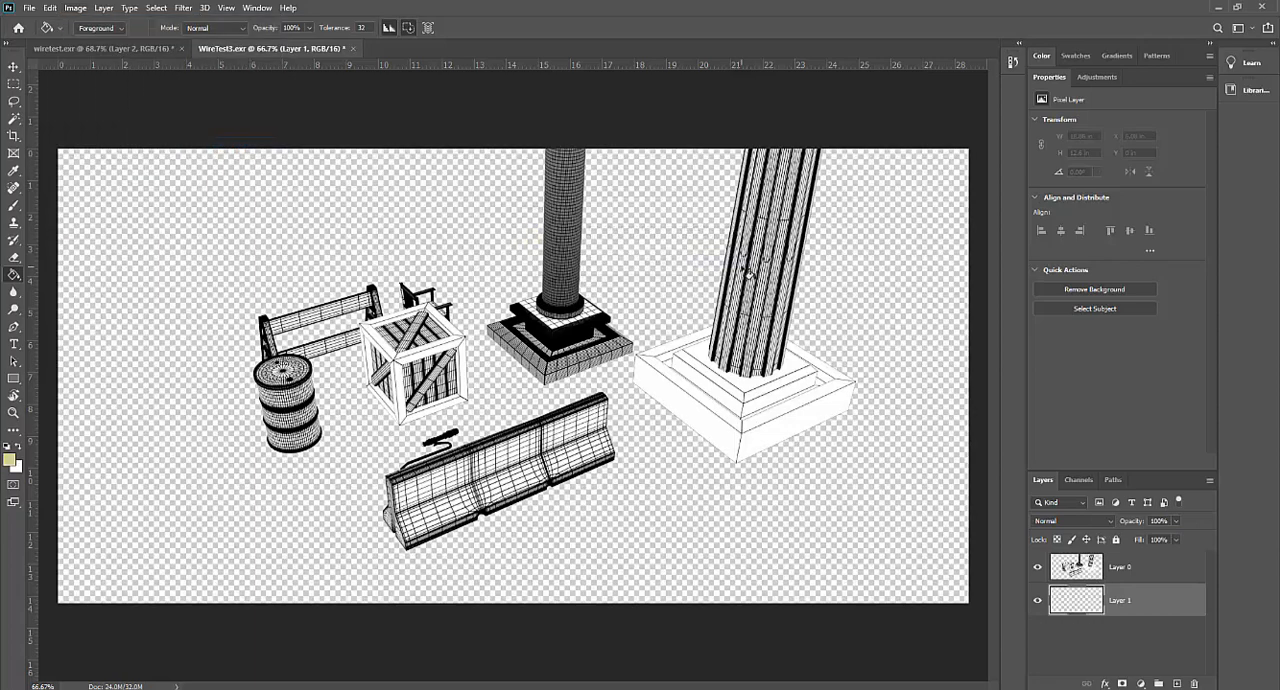
left_click(487, 236)
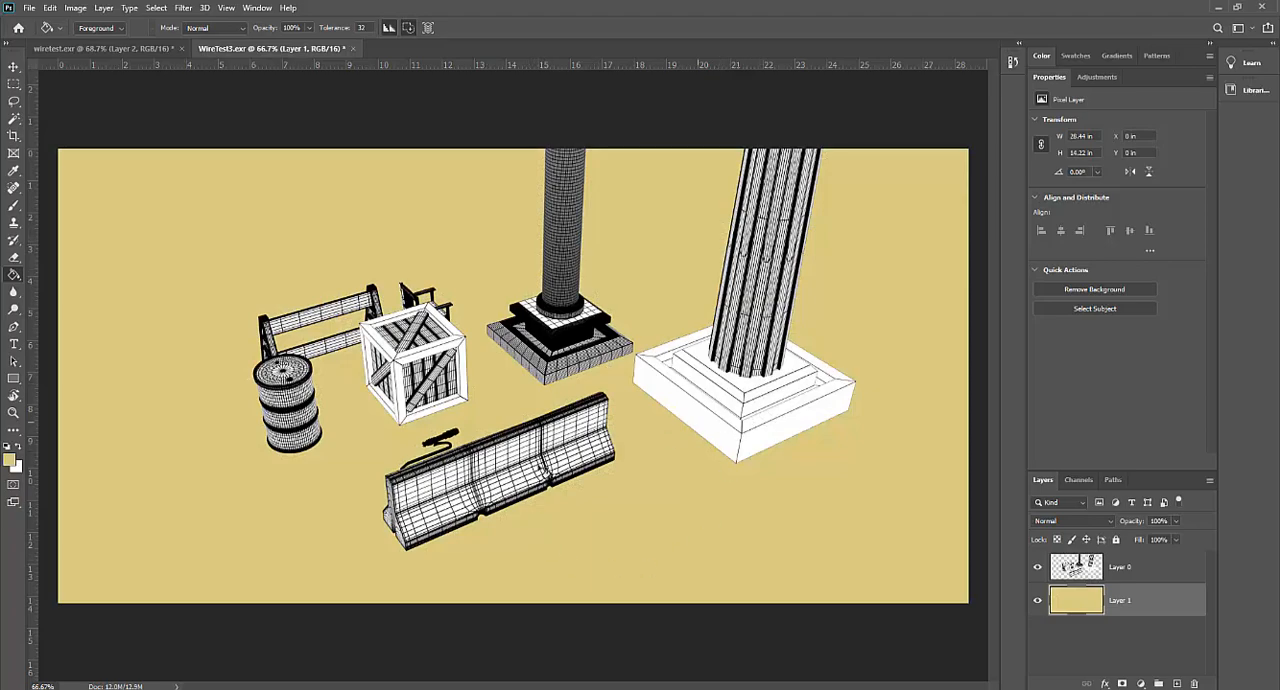
- Examine the small saber and the barrier in the WireTest3 image up close
left_click(13, 412)
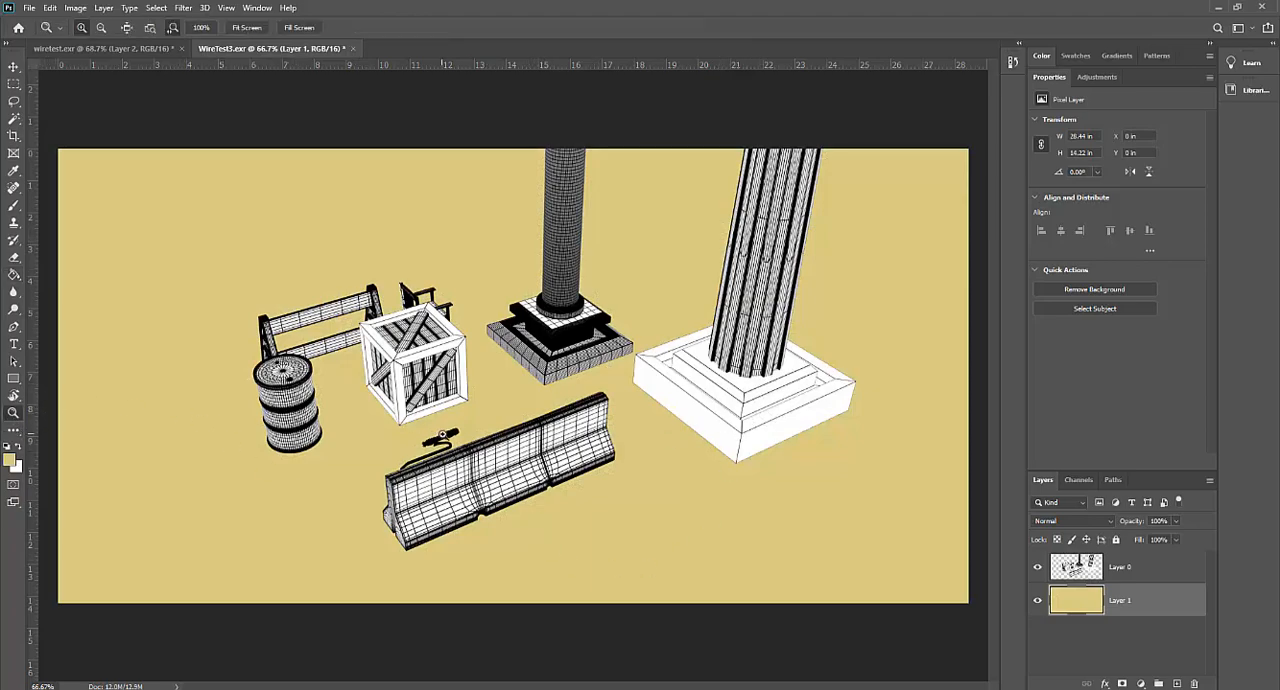
left_click(470, 446)
left_click_drag(498, 447, 470, 446)
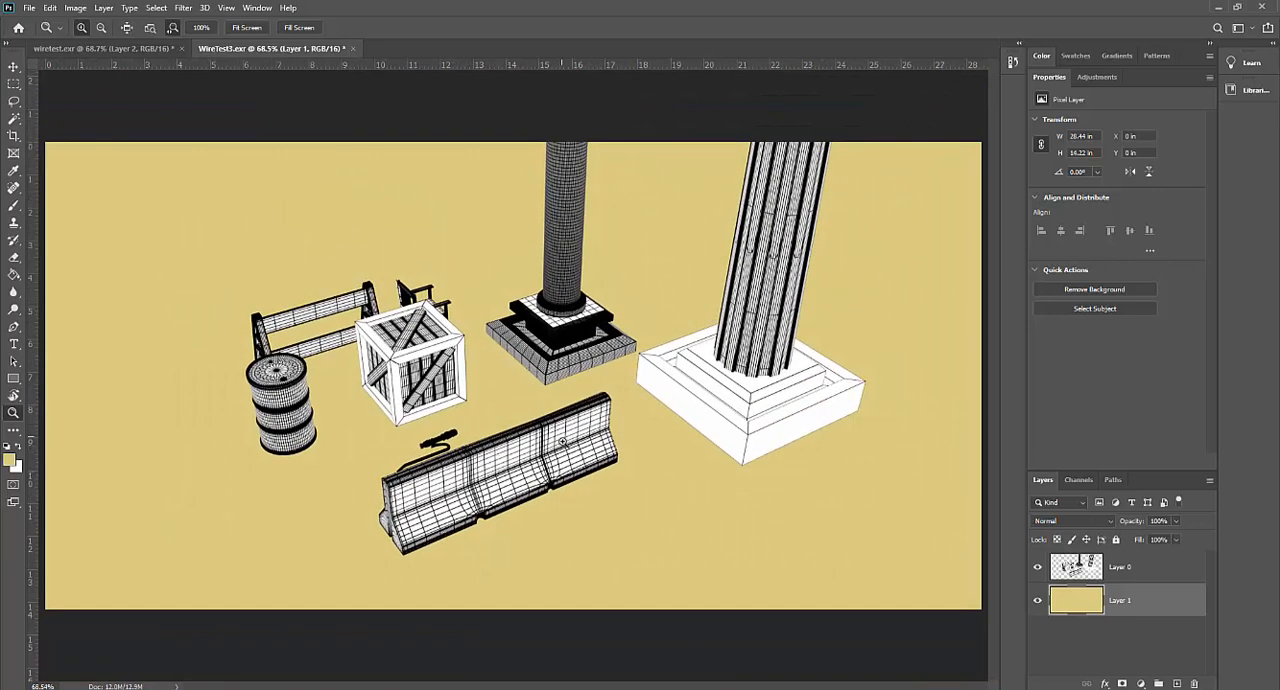
- Show Layer 0 in the wiretest document and inspect the saber's dense wireframe up close
left_click(130, 52)
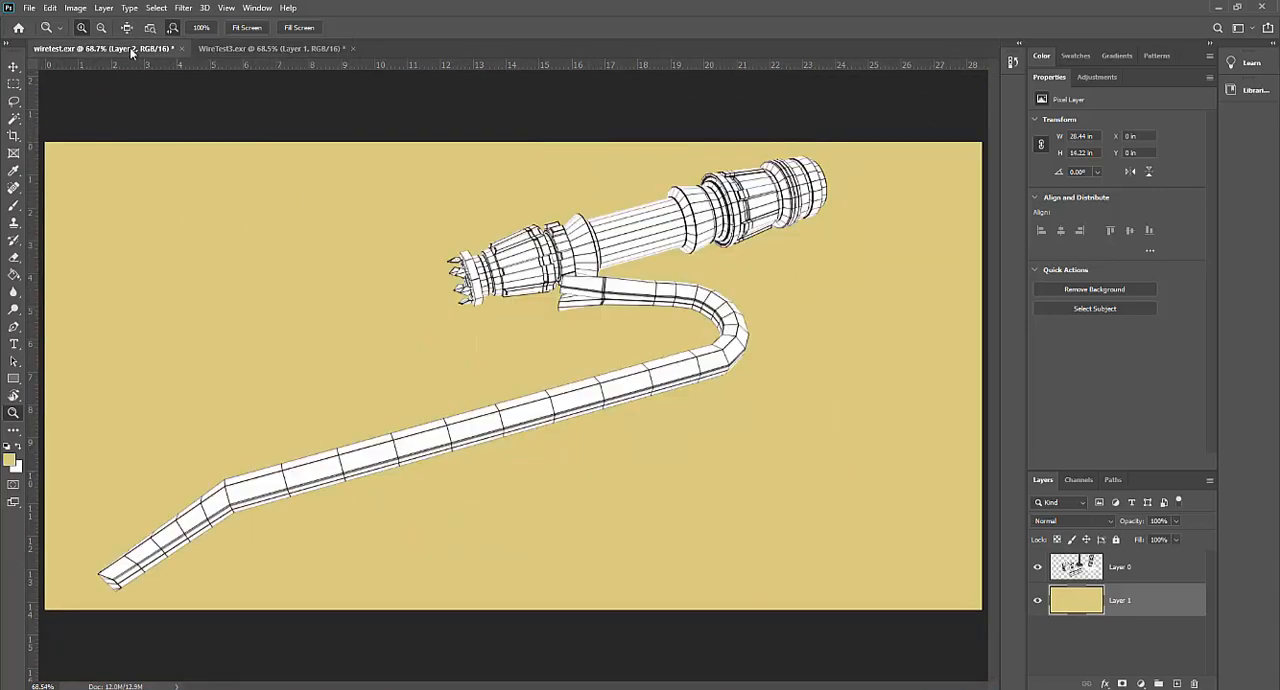
key("ctrl+shift+alt+n")
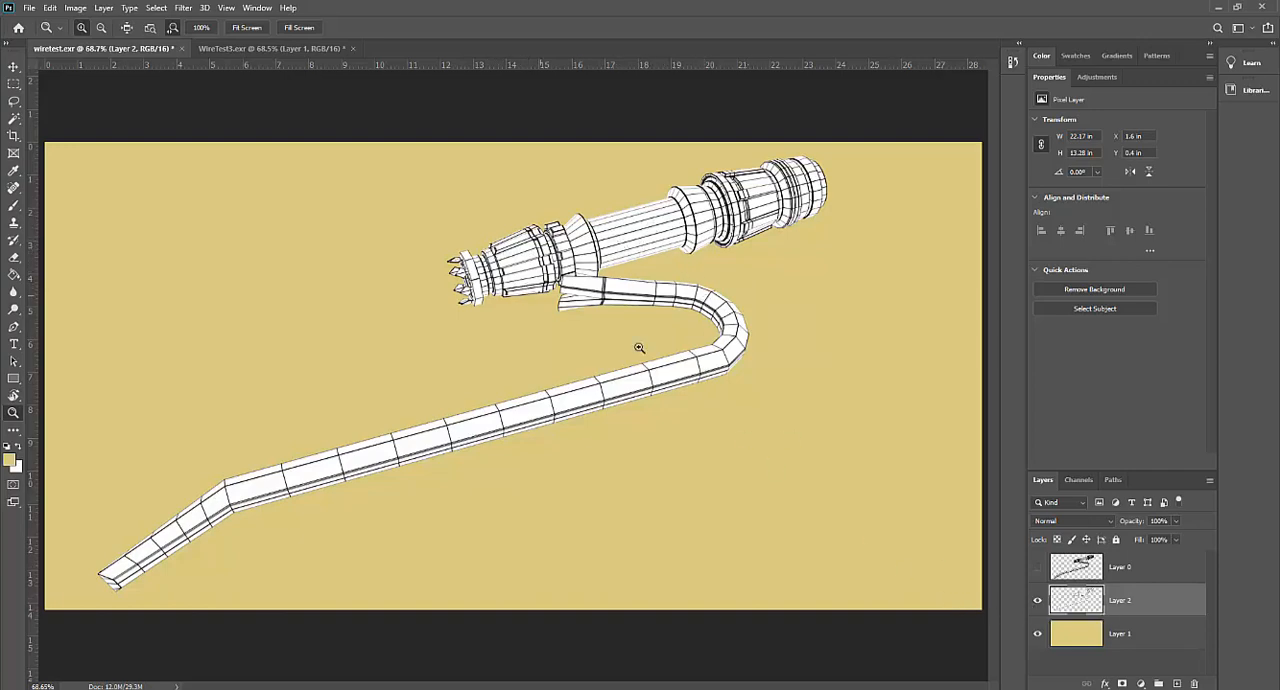
left_click(1037, 568)
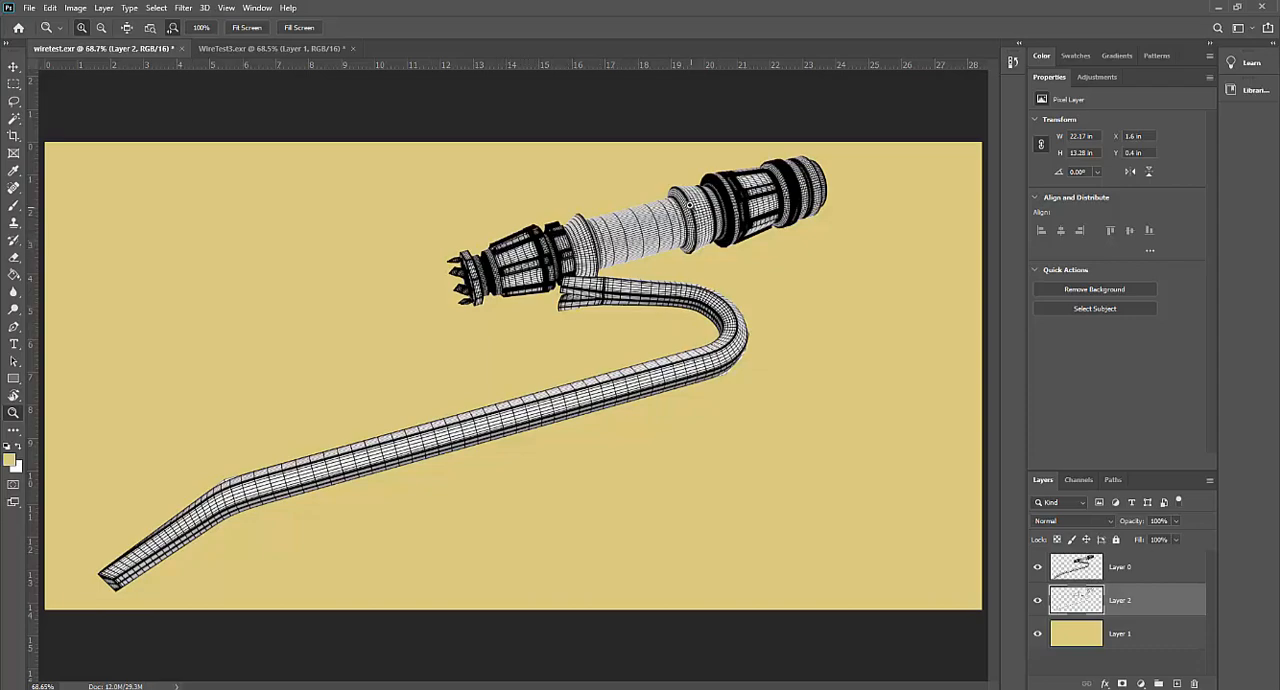
left_click_drag(746, 231, 746, 231)
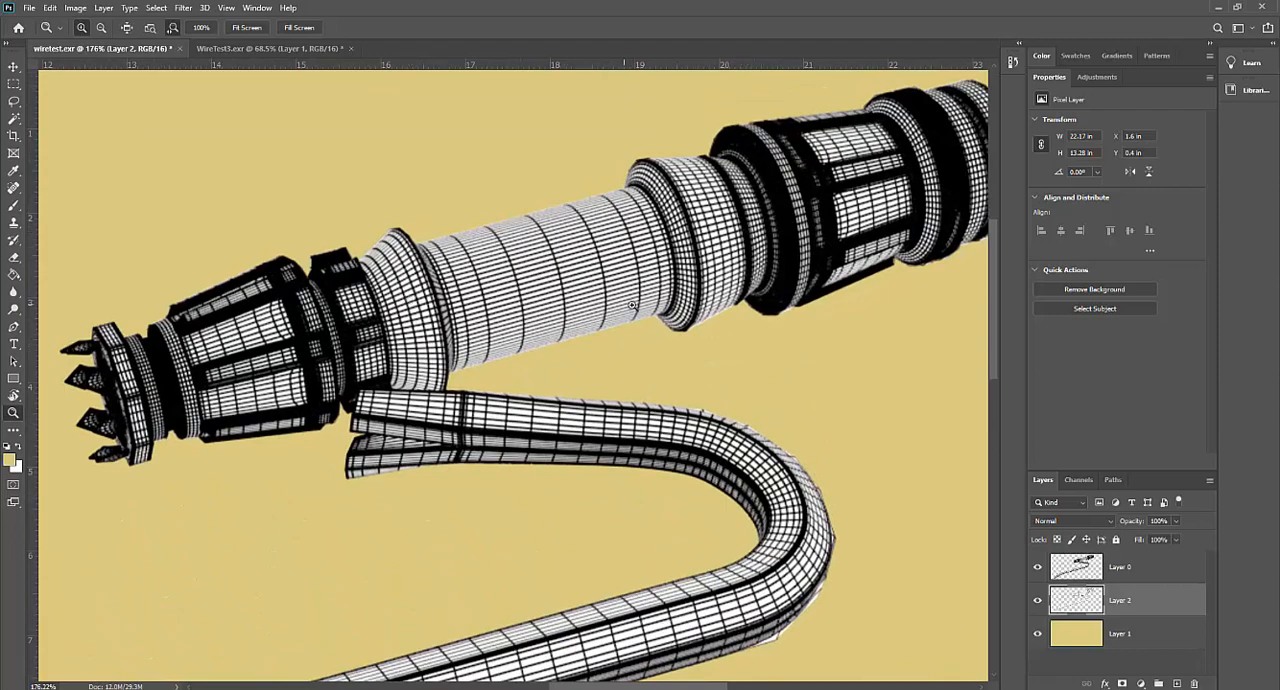
left_click_drag(582, 318, 594, 325)
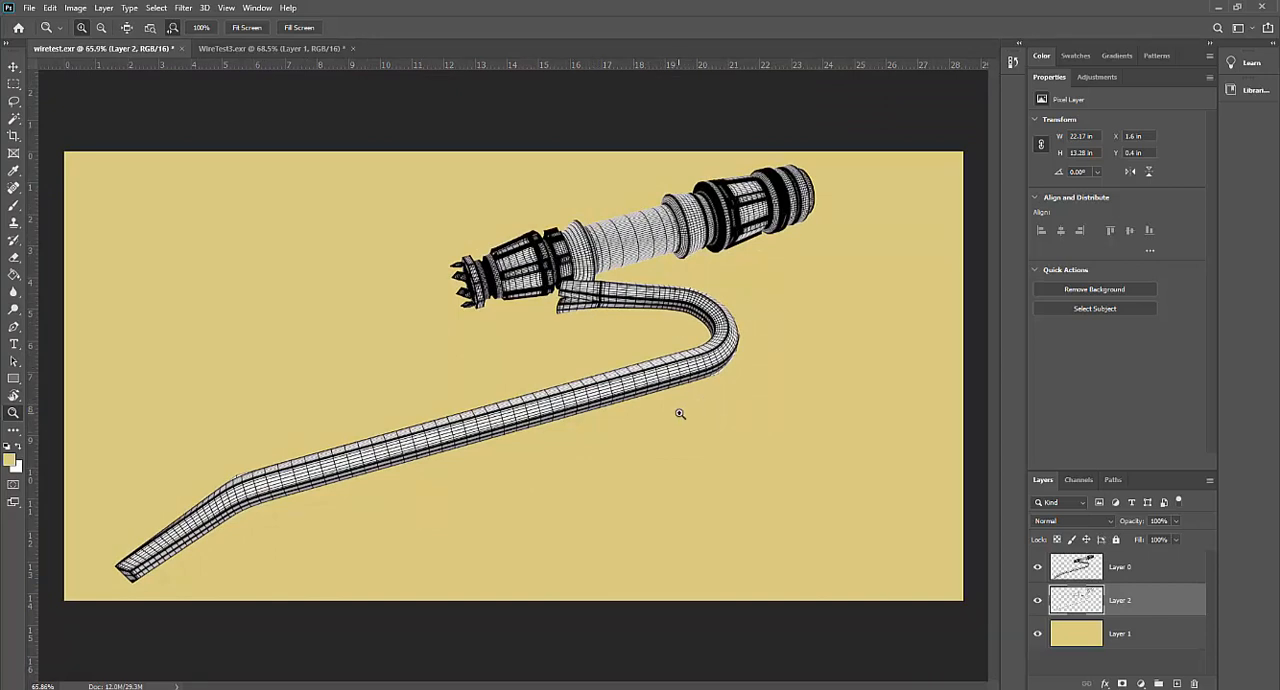
- Switch back to Maya and shrink the Render View window so the whole render and its stored-image slider fit on screen
left_click(1218, 10)
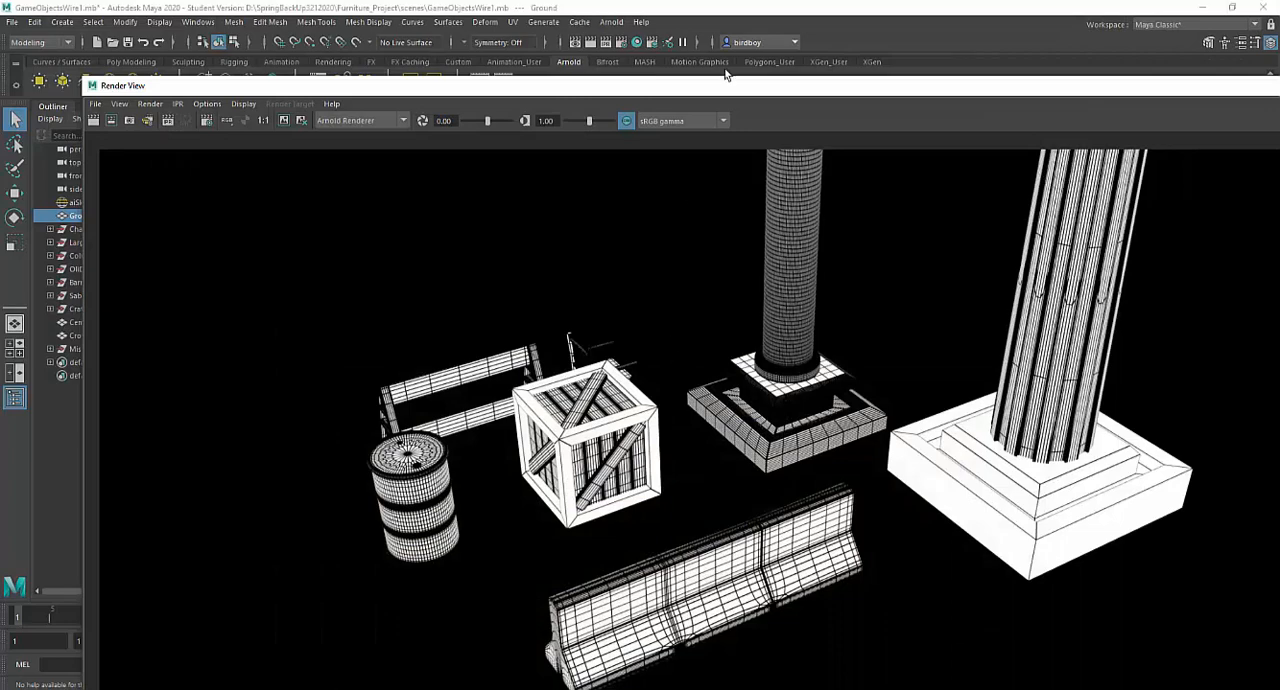
left_click_drag(729, 80, 574, 70)
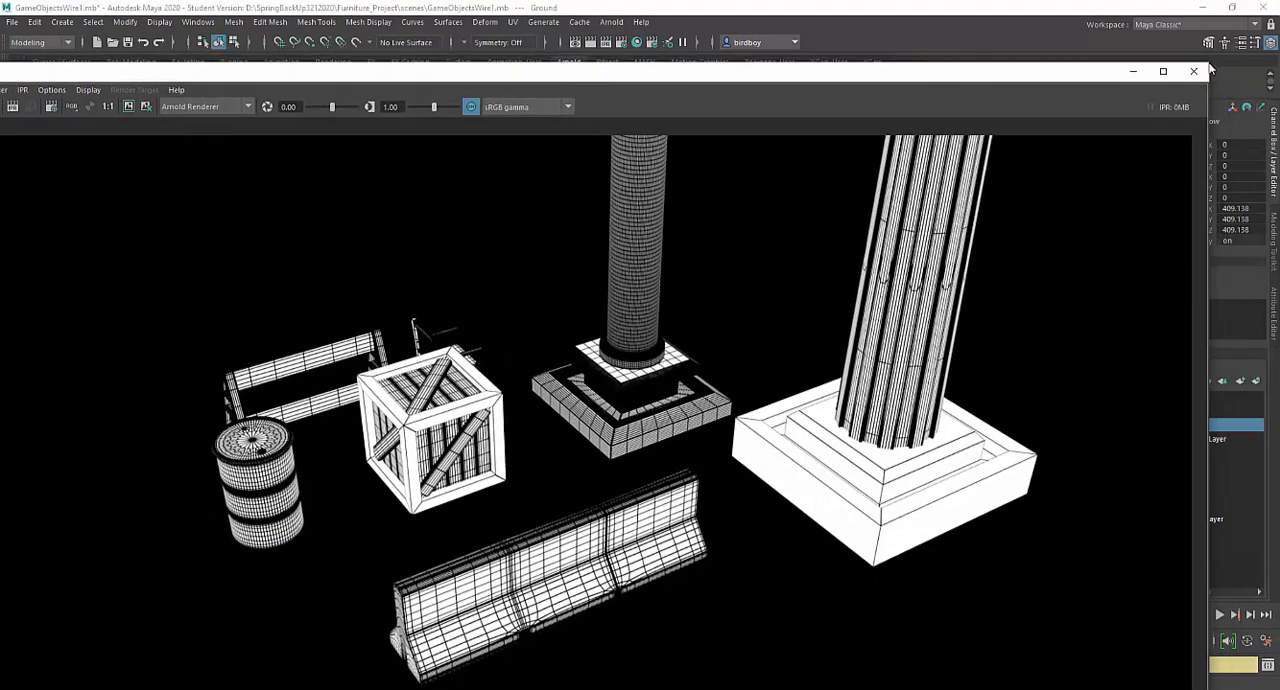
left_click_drag(847, 66, 969, 68)
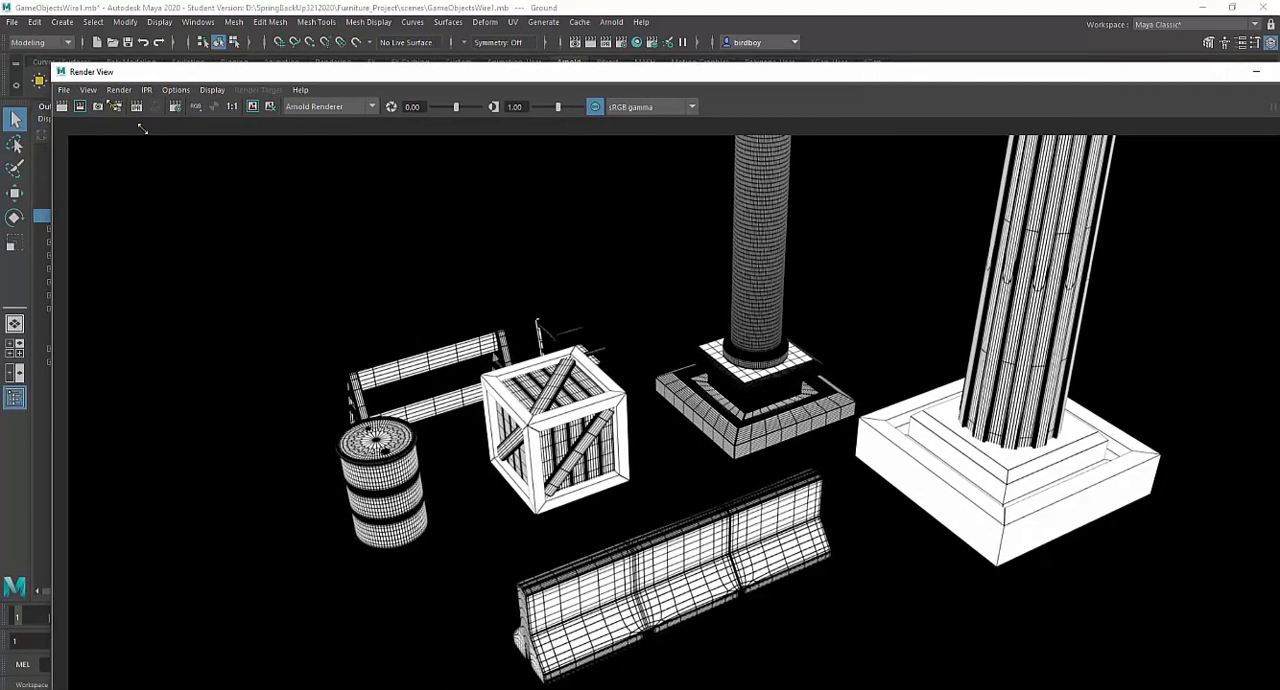
left_click_drag(48, 65, 263, 219)
left_click_drag(335, 237, 140, 72)
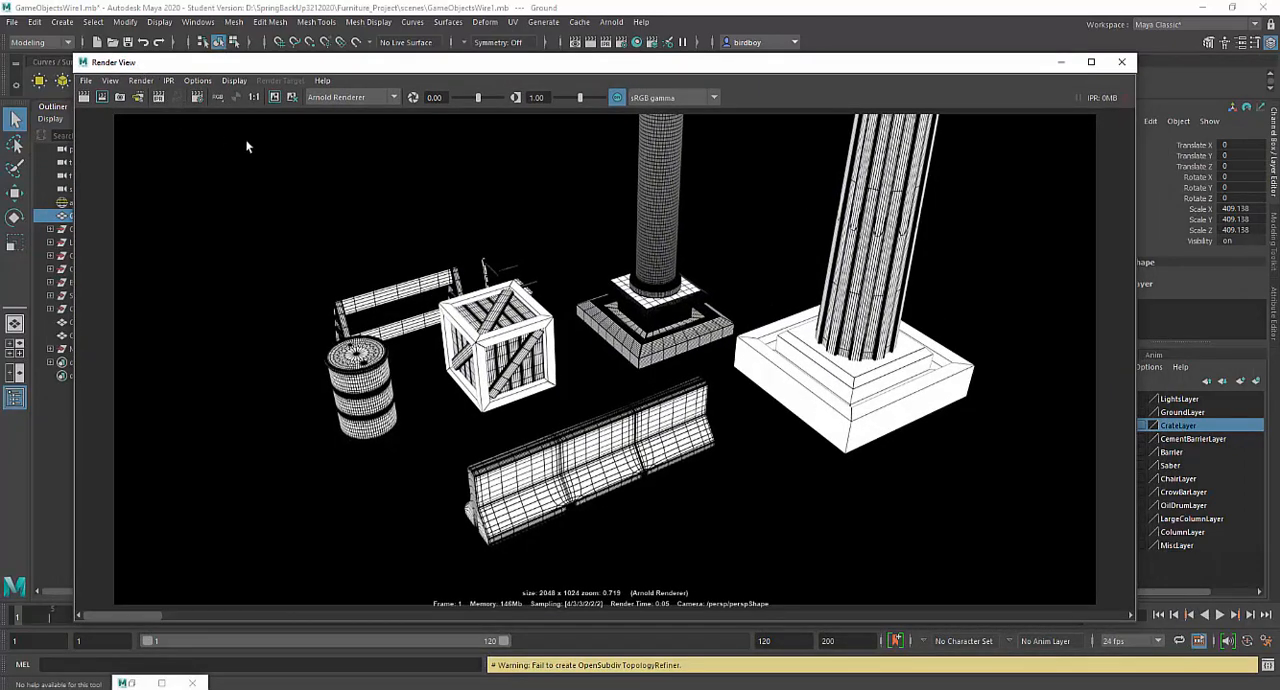
- Review the stored renders in the Render View, comparing the shaded, white-line, black-line and standalone wireframe versions
left_click_drag(140, 610, 680, 652)
left_click_drag(758, 633, 841, 627)
mouse_move(927, 638)
left_mouse_down()
mouse_move(1032, 646)
mouse_move(1103, 632)
left_mouse_up()
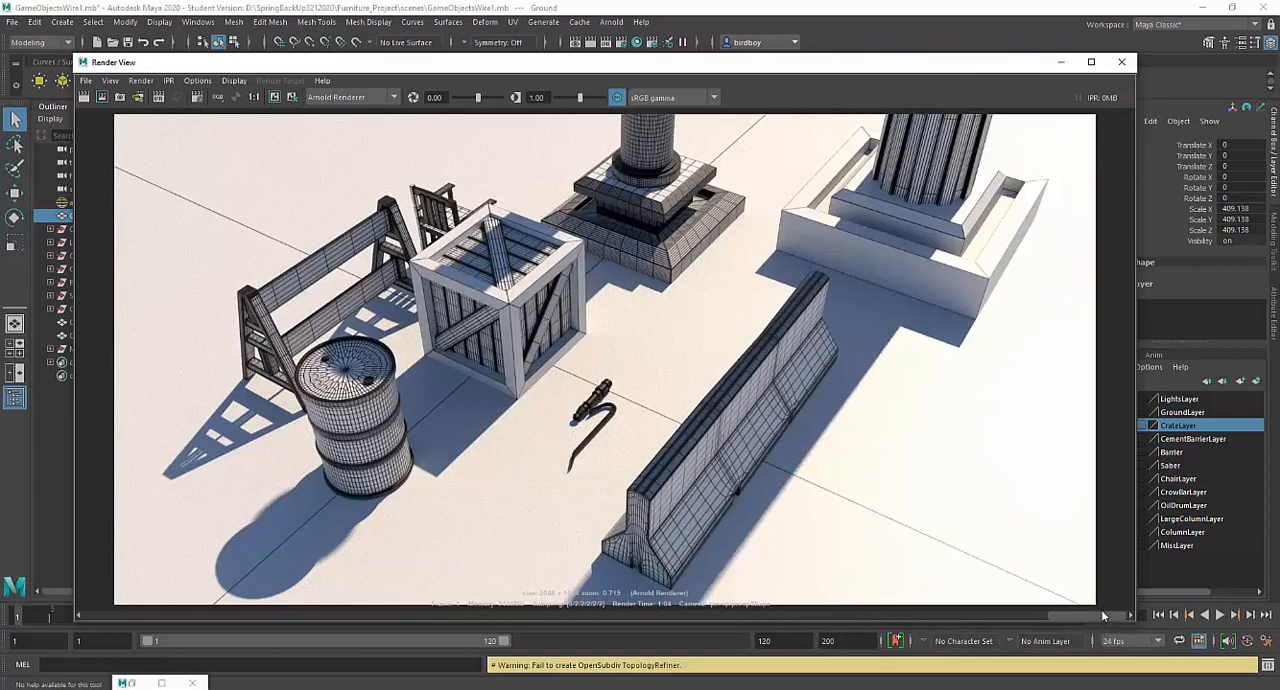
left_click_drag(1073, 614, 615, 616)
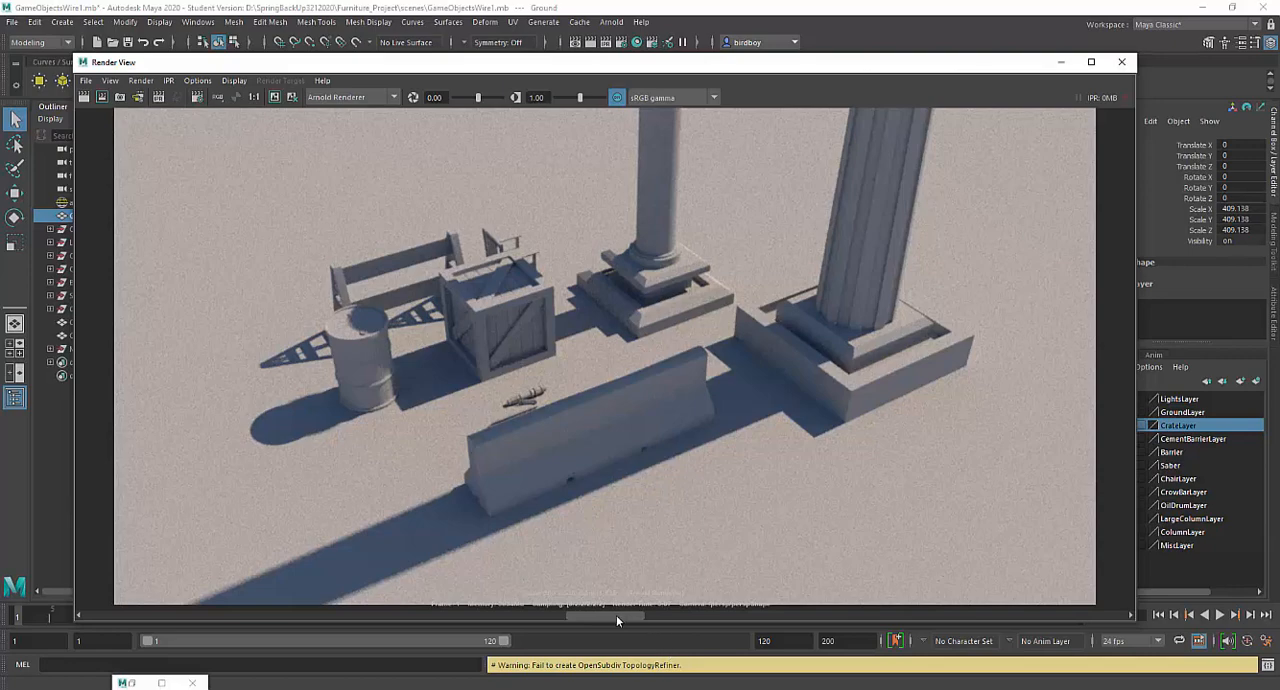
left_click_drag(573, 619, 551, 619)
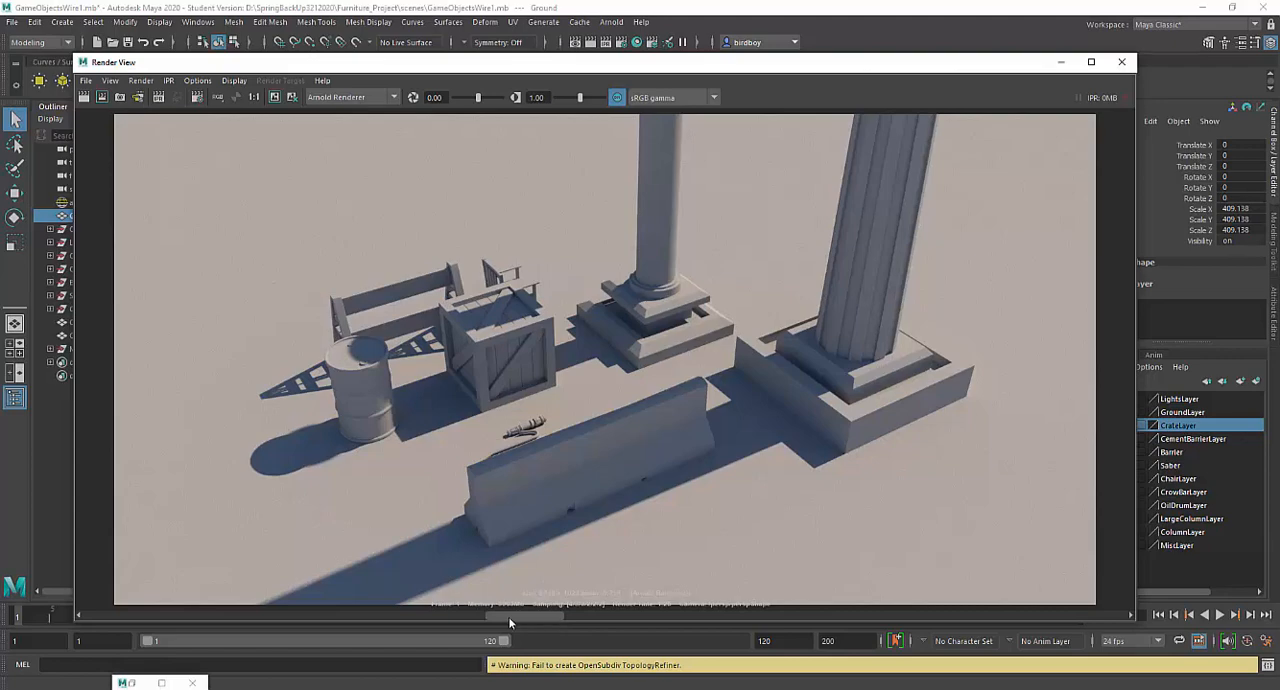
left_click_drag(491, 619, 483, 619)
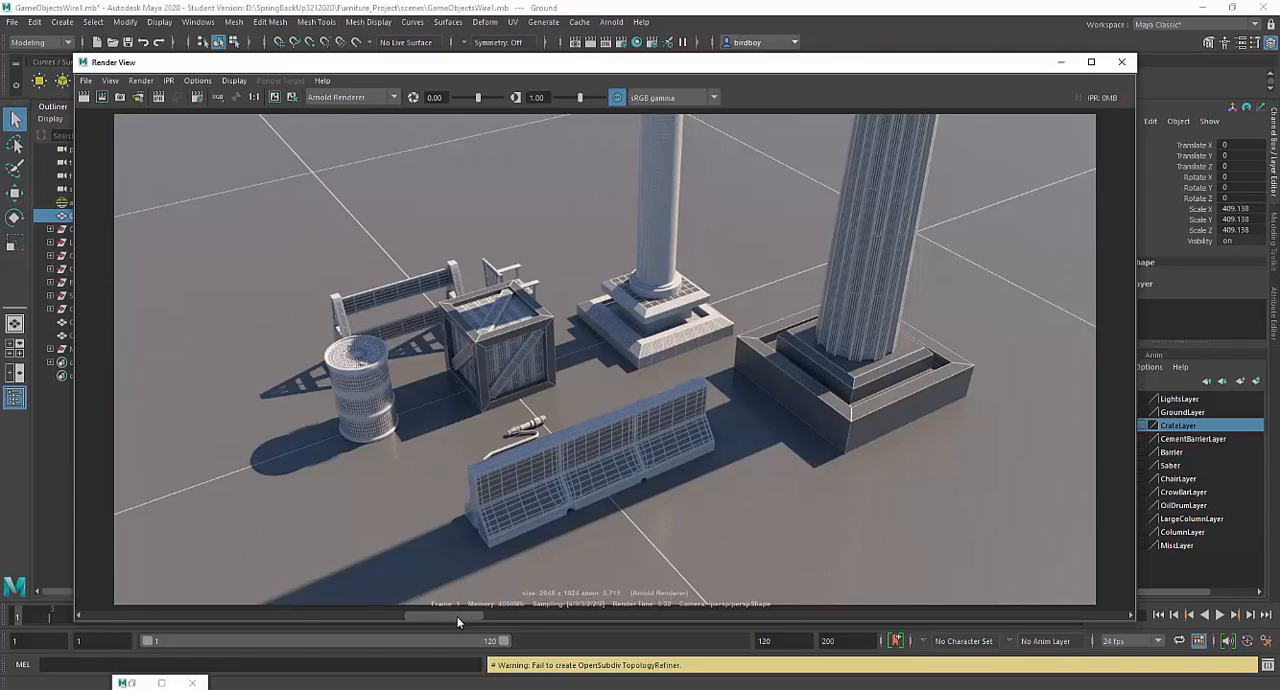
left_click_drag(433, 617, 408, 617)
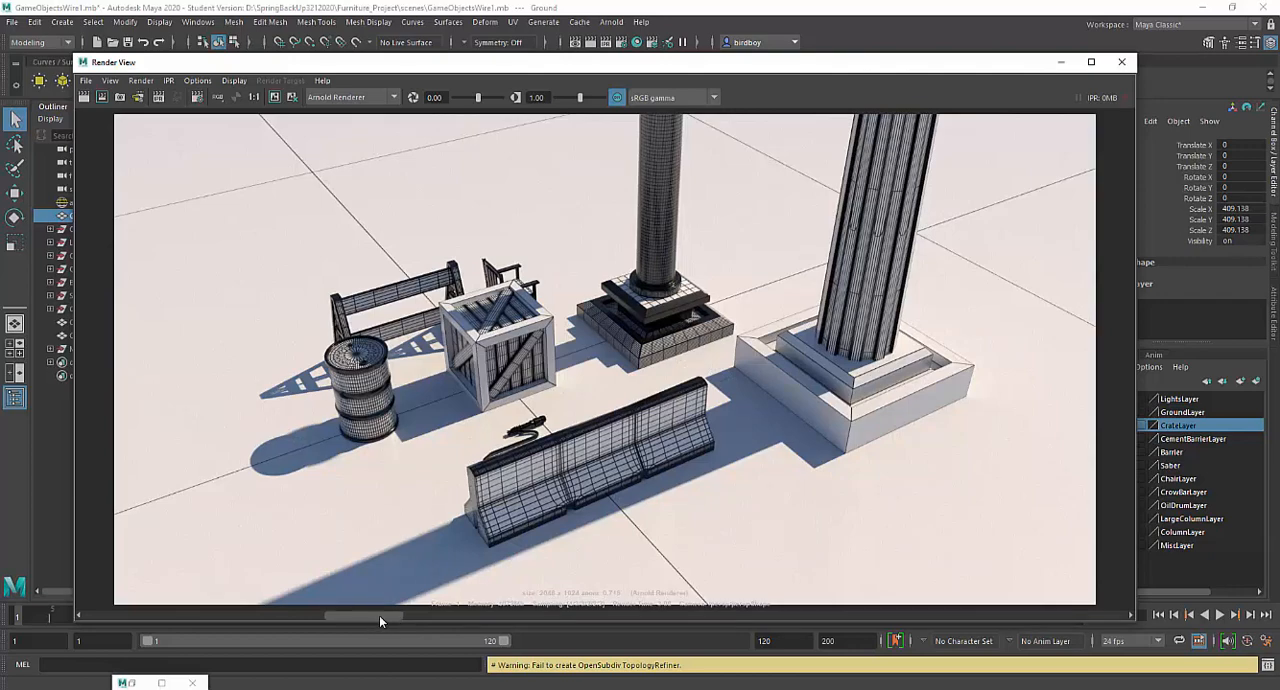
left_click_drag(379, 615, 321, 615)
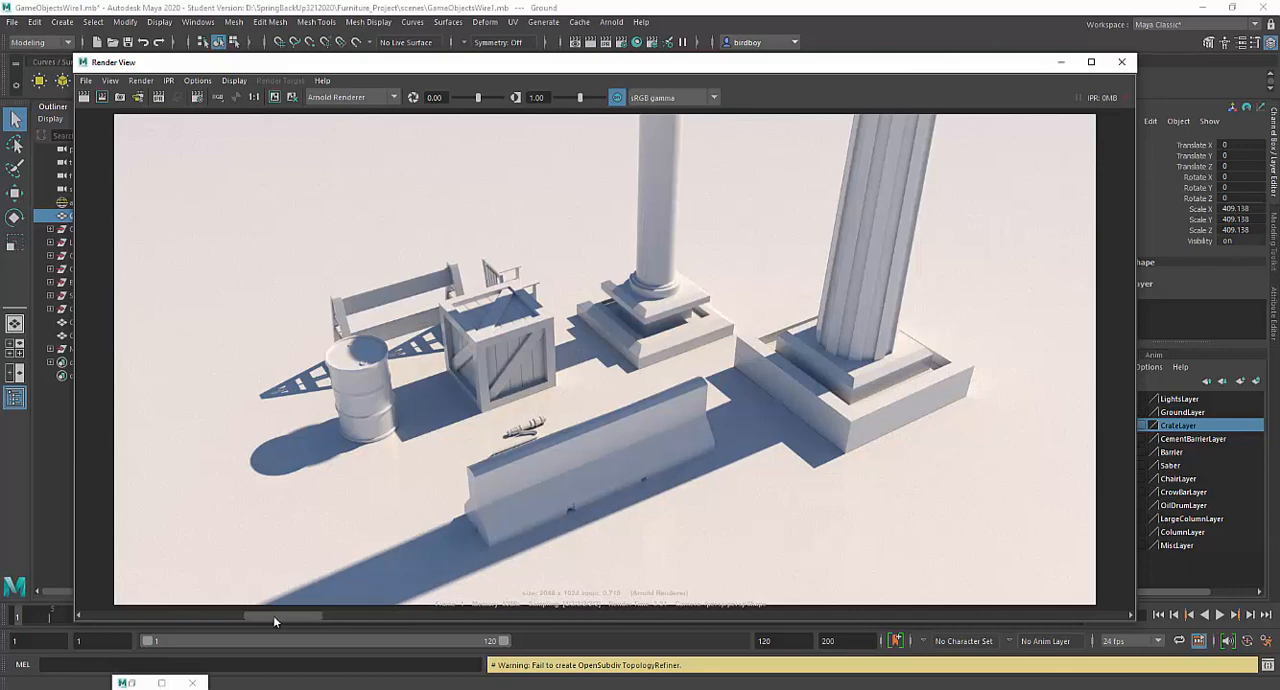
left_click_drag(273, 615, 247, 613)
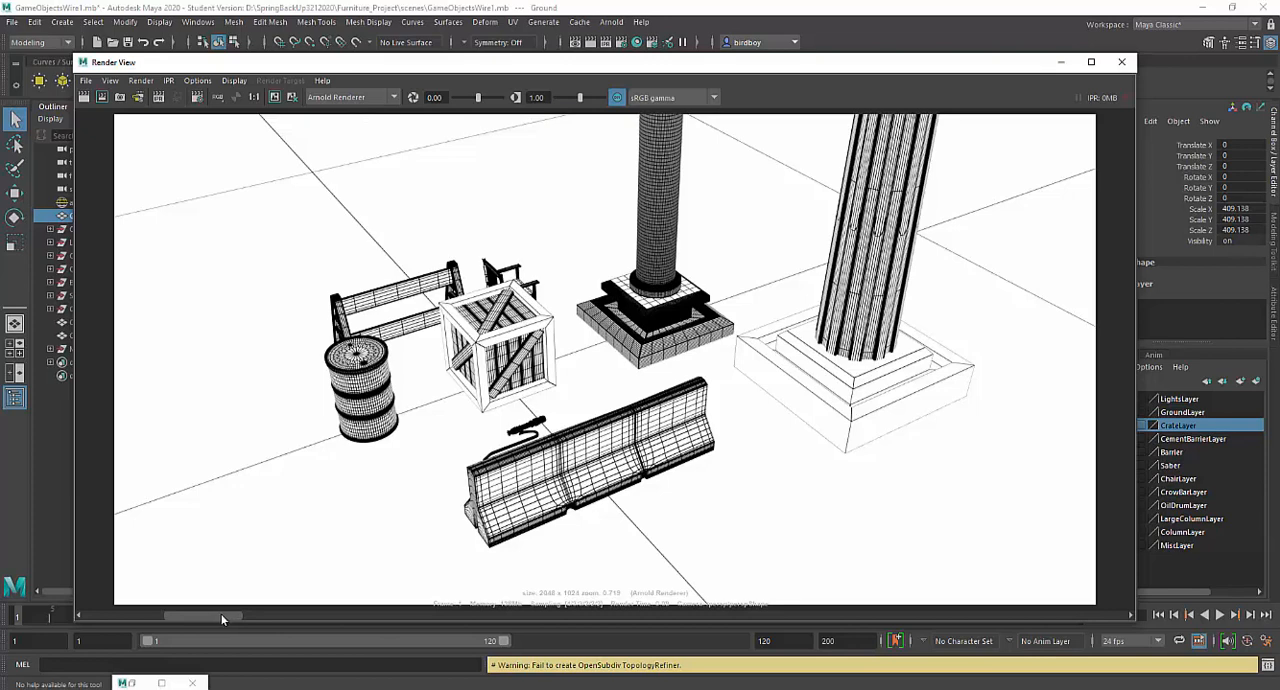
left_click_drag(223, 615, 168, 615)
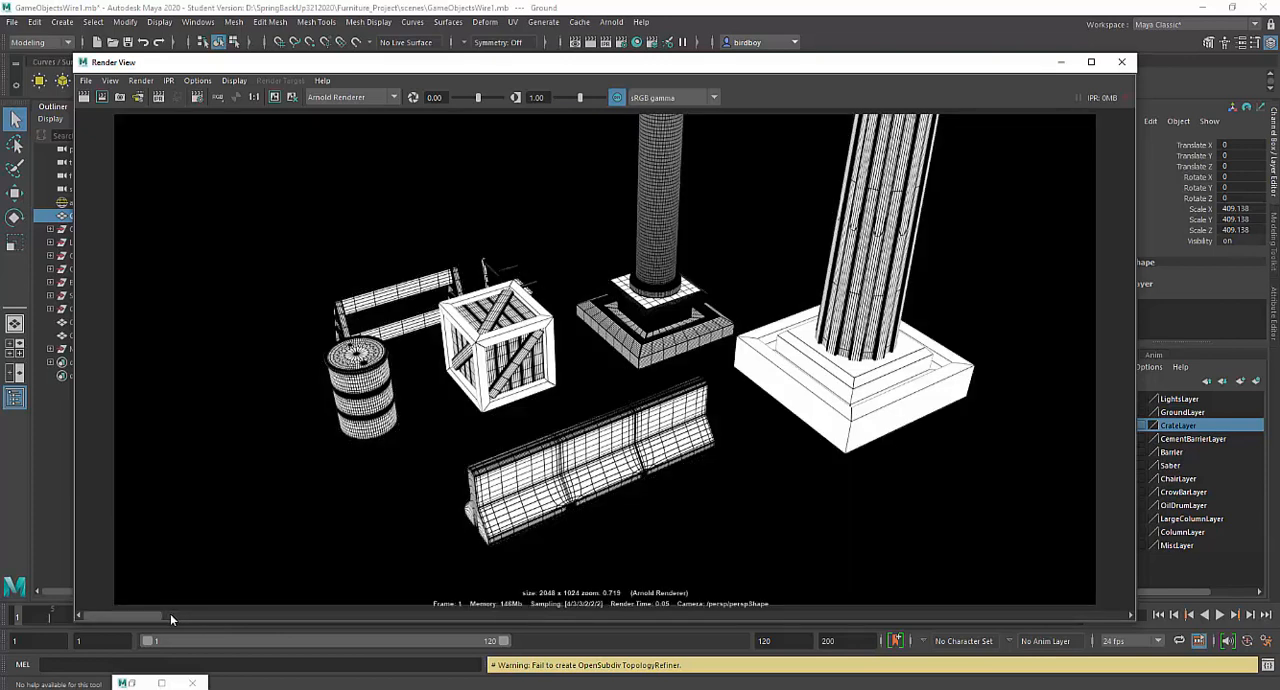
left_click_drag(170, 618, 207, 620)
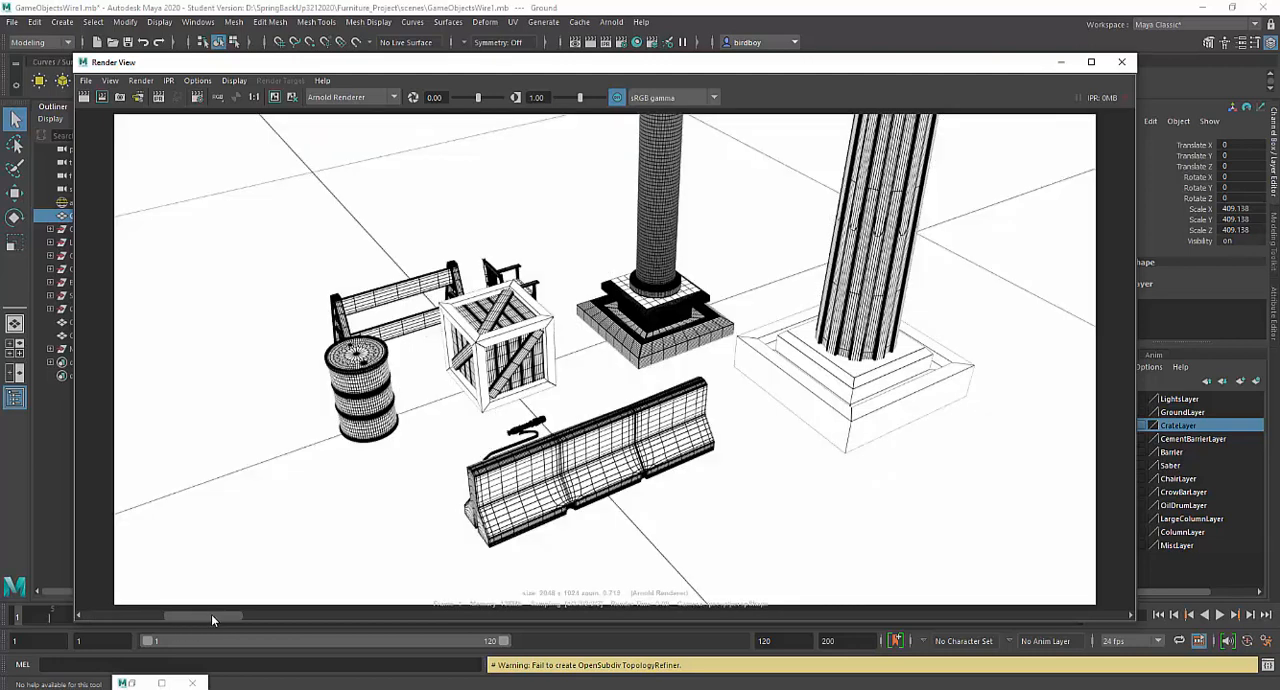